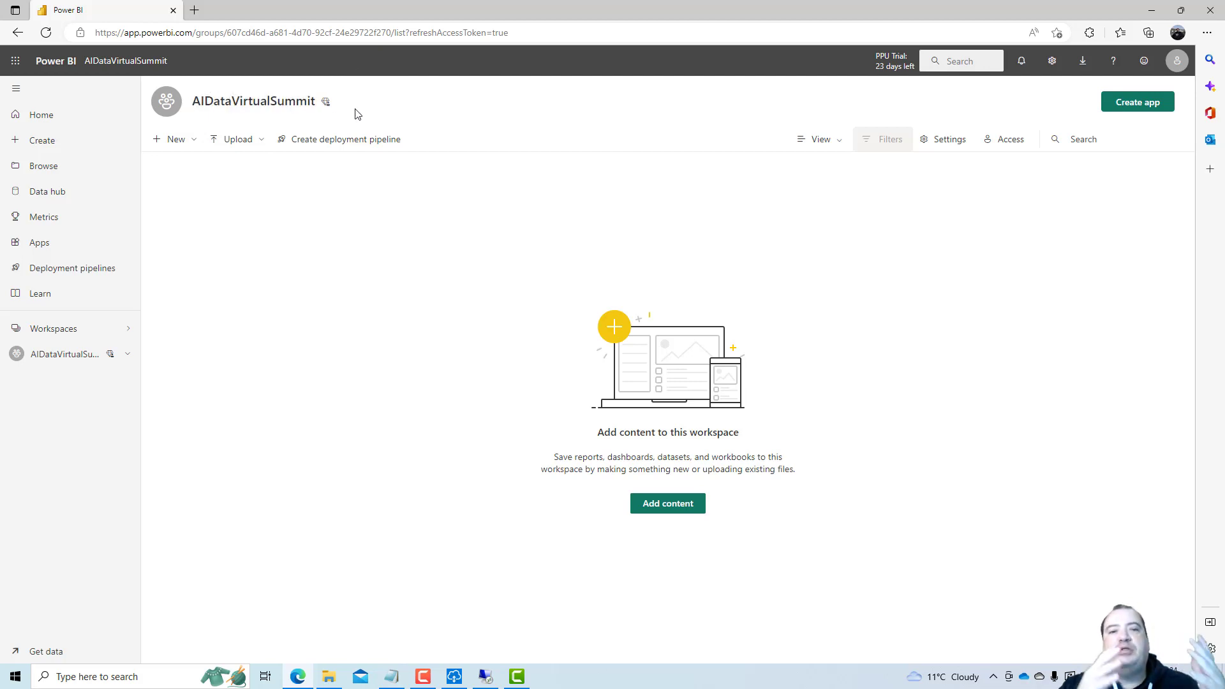
Create a new datamart in the AIDataVirtualSummit workspace and start importing data from an Excel workbook.
left_click(190, 139)
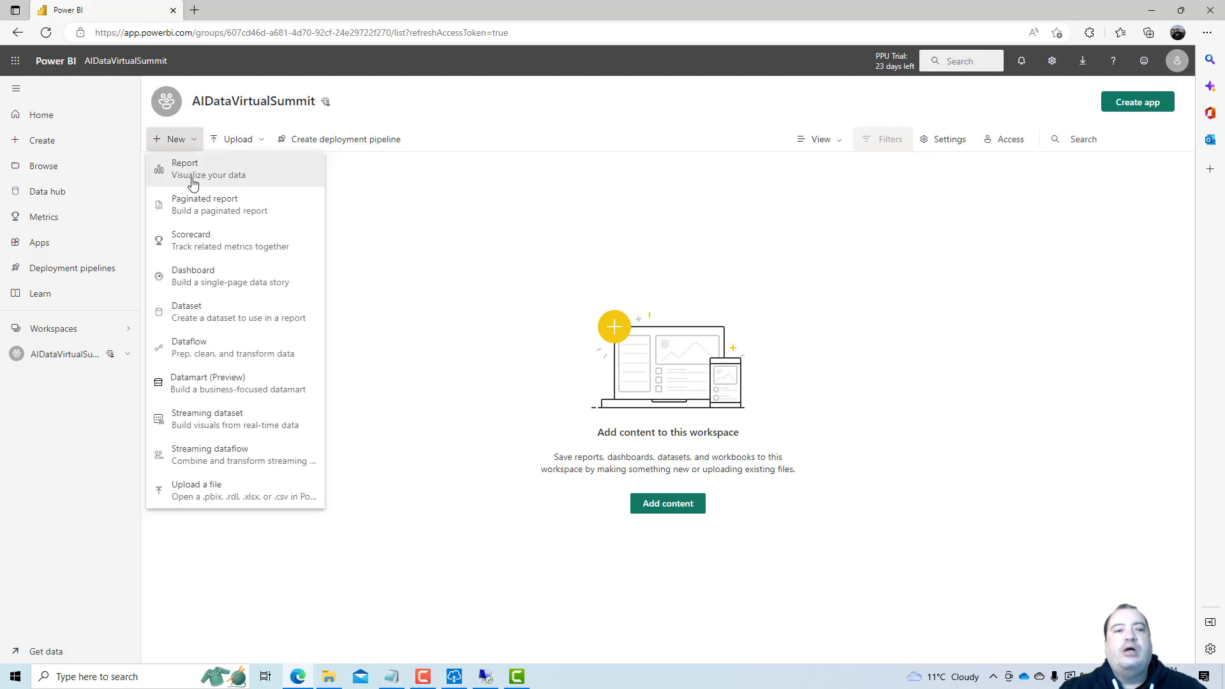
left_click(232, 393)
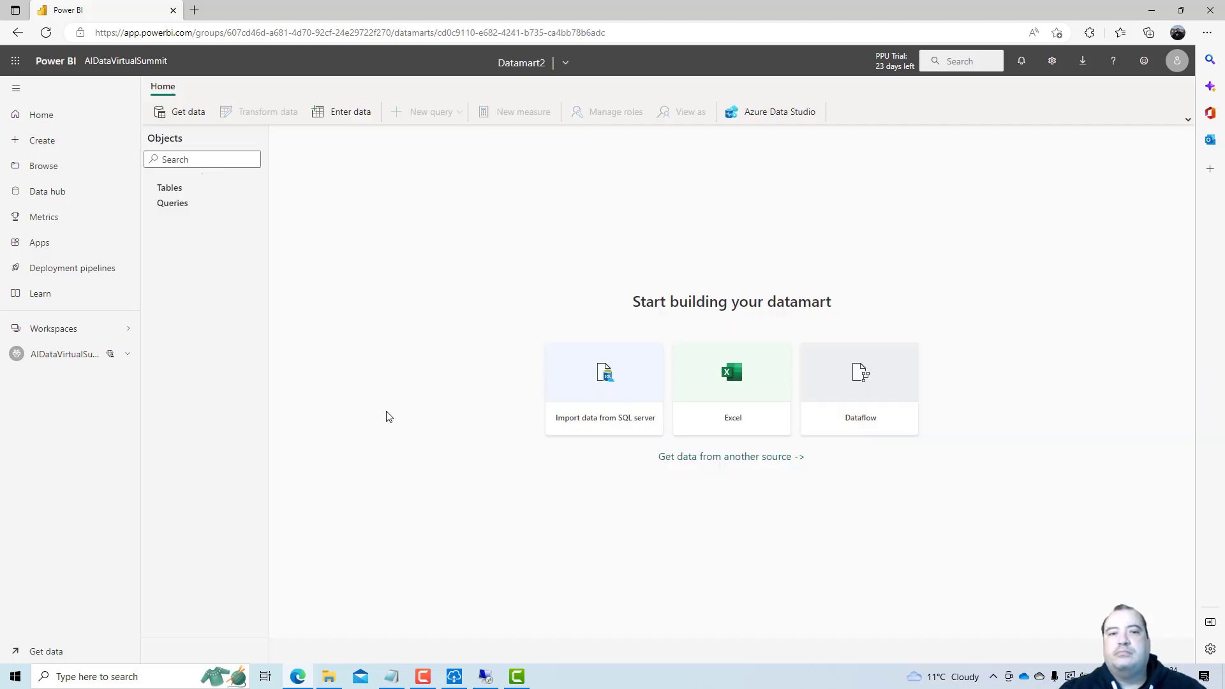
left_click(179, 113)
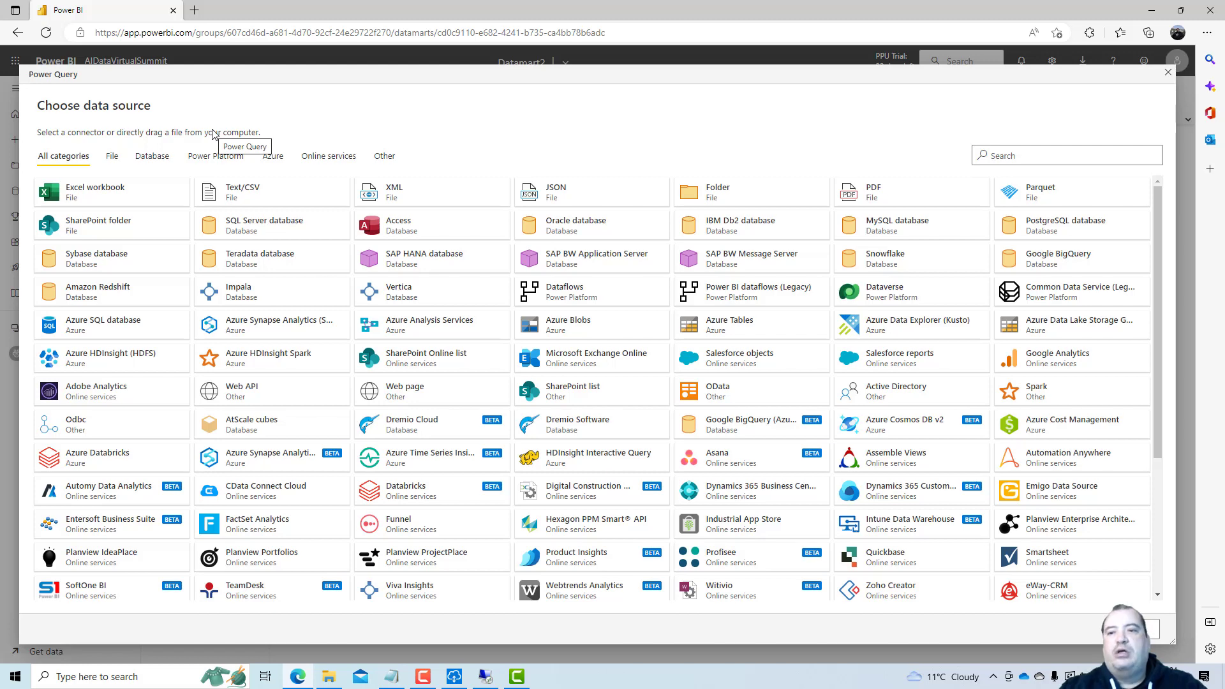
left_click(136, 190)
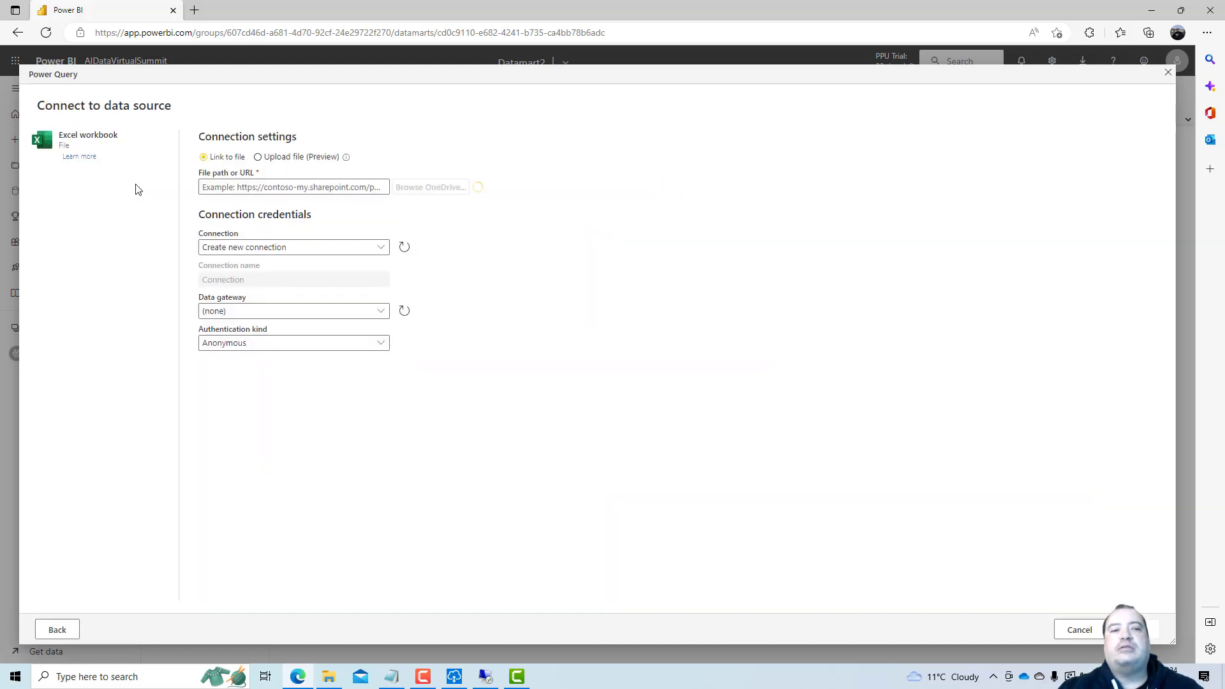
Check the on-premises data gateway status and connect to the ProductModel.xlsx file by its path in the AIDataVirtualSummit folder.
left_click(464, 684)
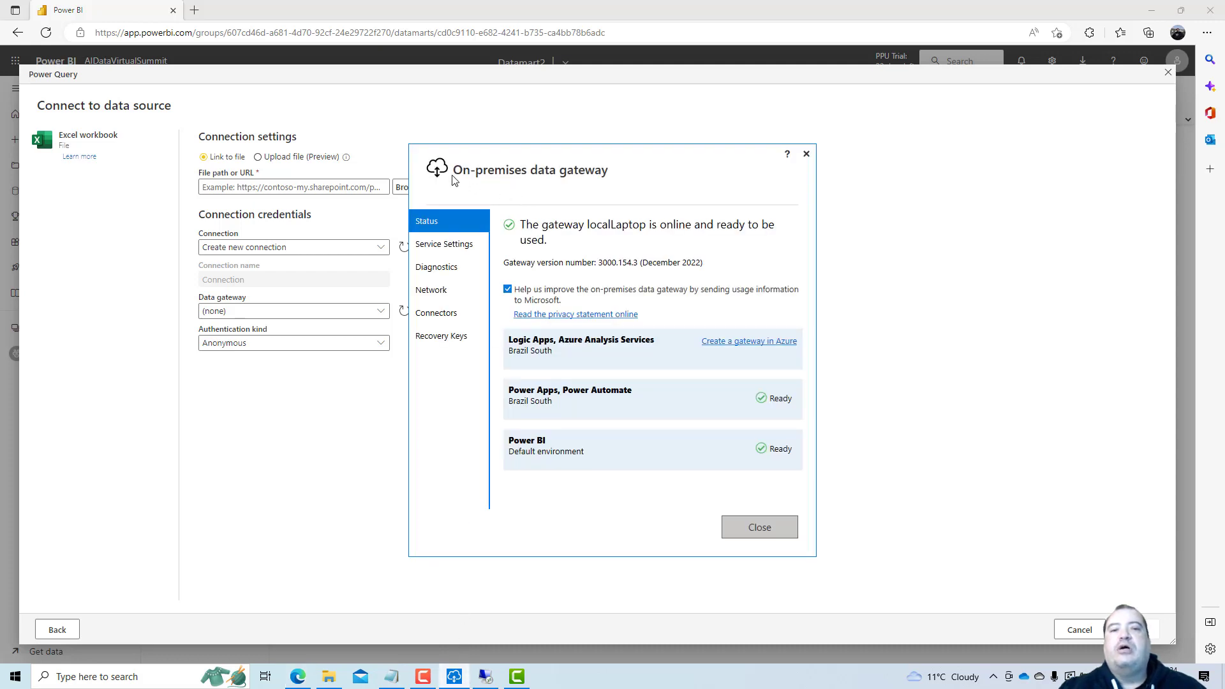
left_click(611, 78)
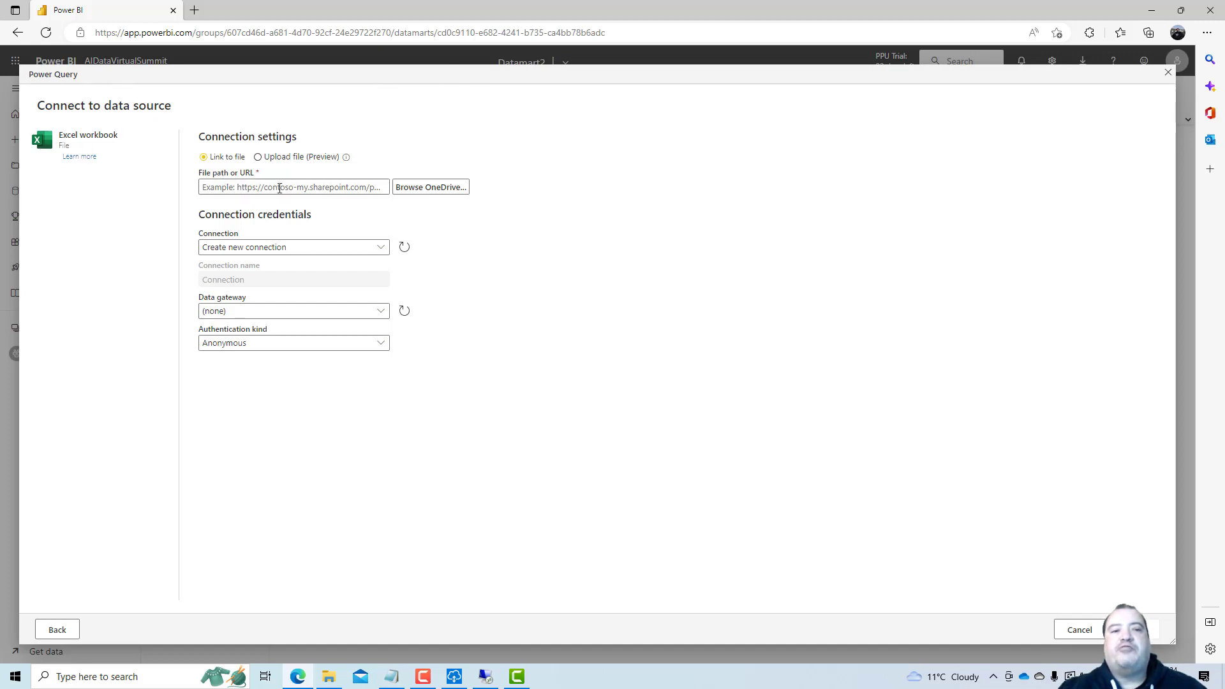
key("alt+Tab")
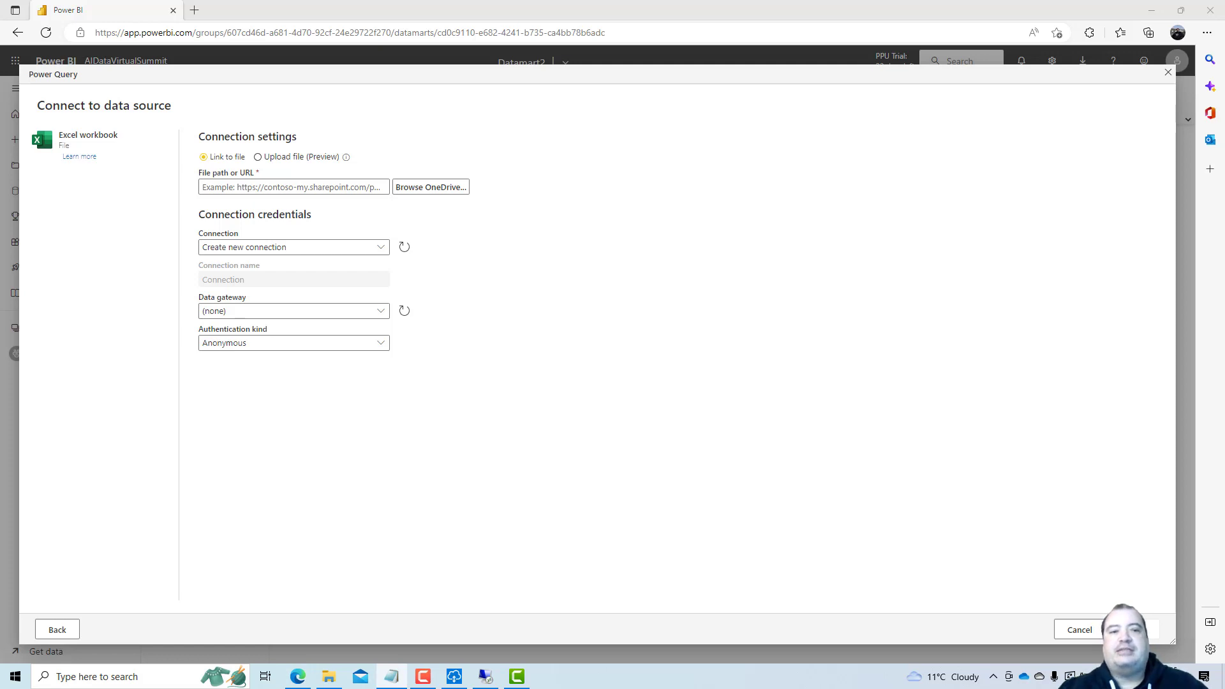
left_click(222, 185)
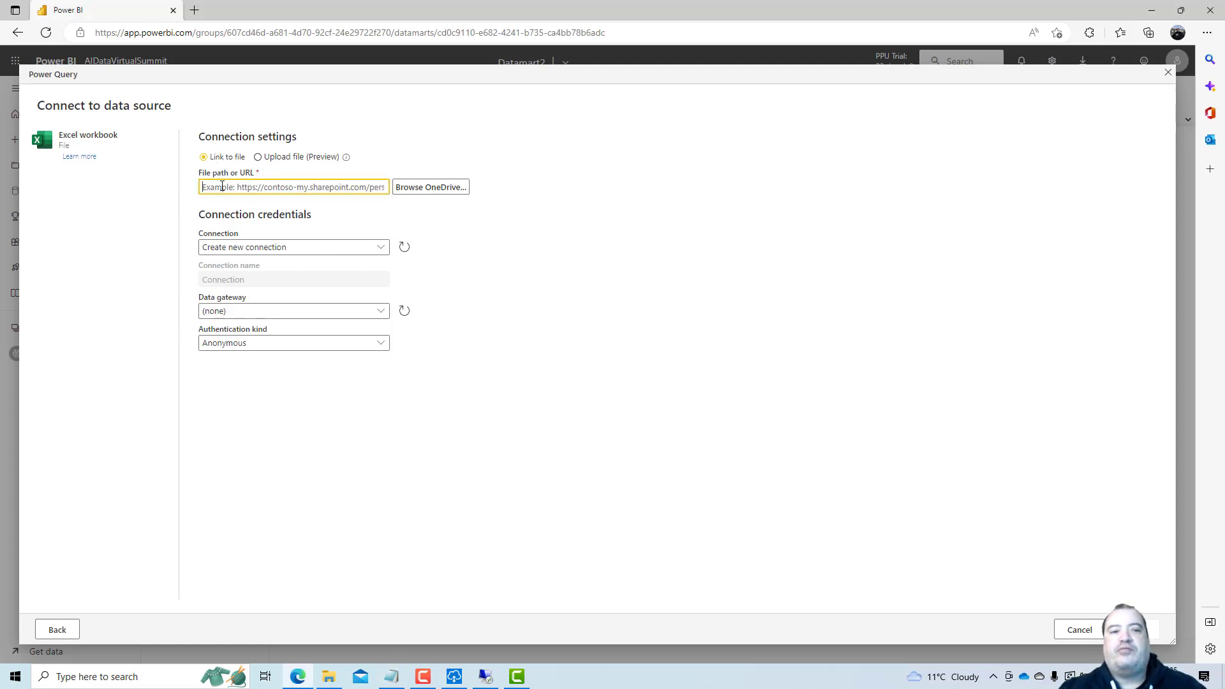
key("ctrl+v")
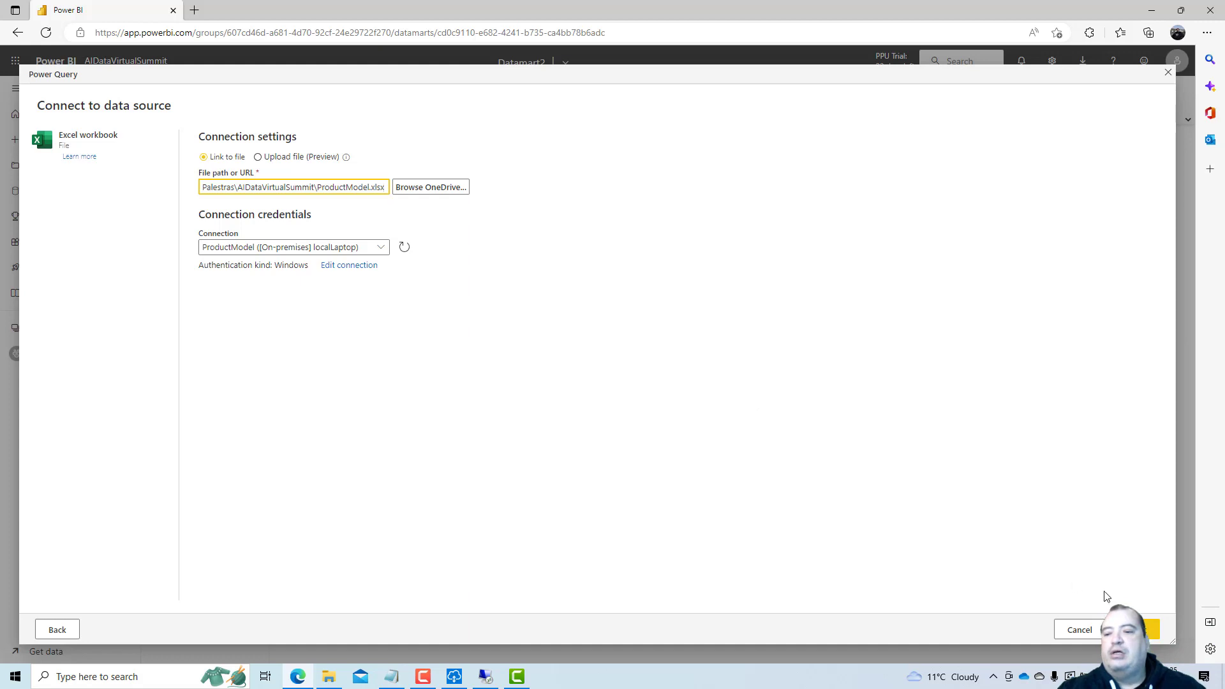
left_click(1135, 629)
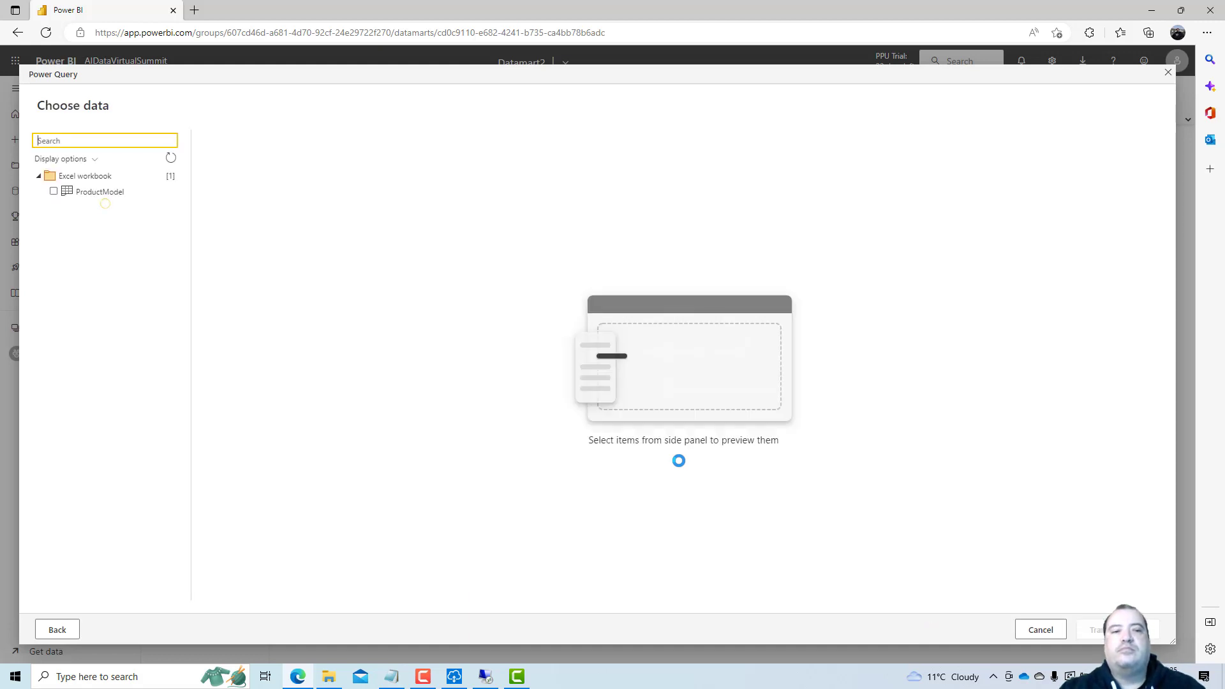
Load the ProductModel table for transformation and start importing another Excel workbook.
left_click(54, 194)
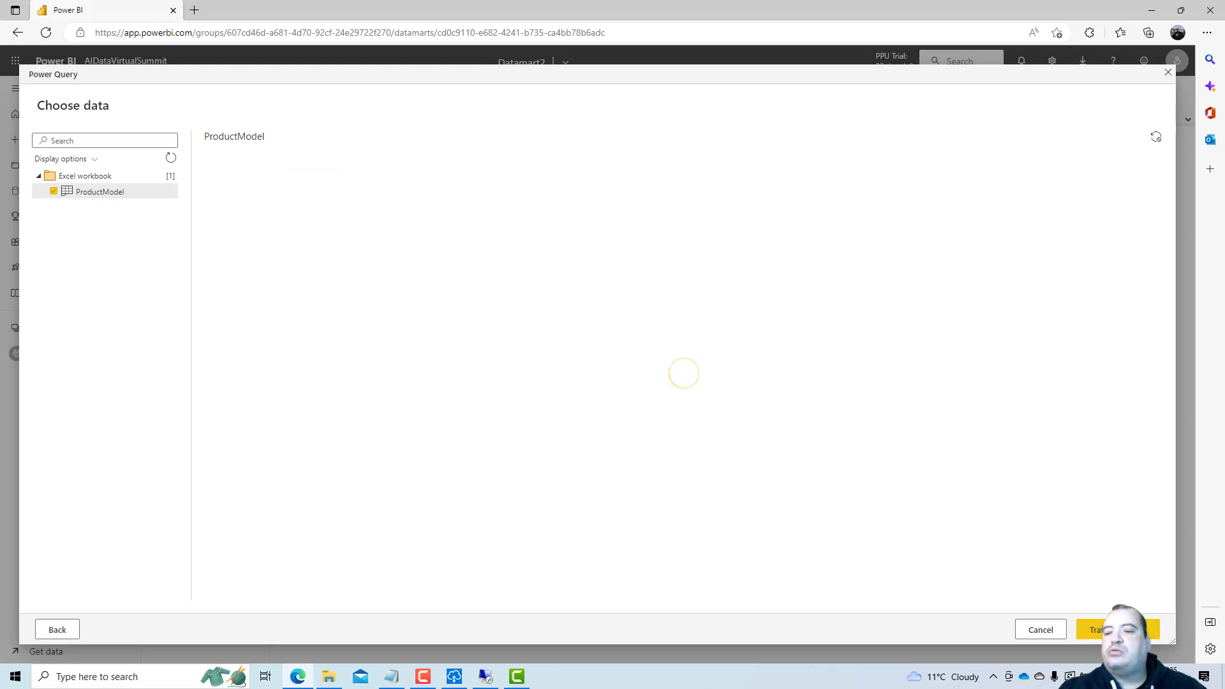
left_click(1117, 630)
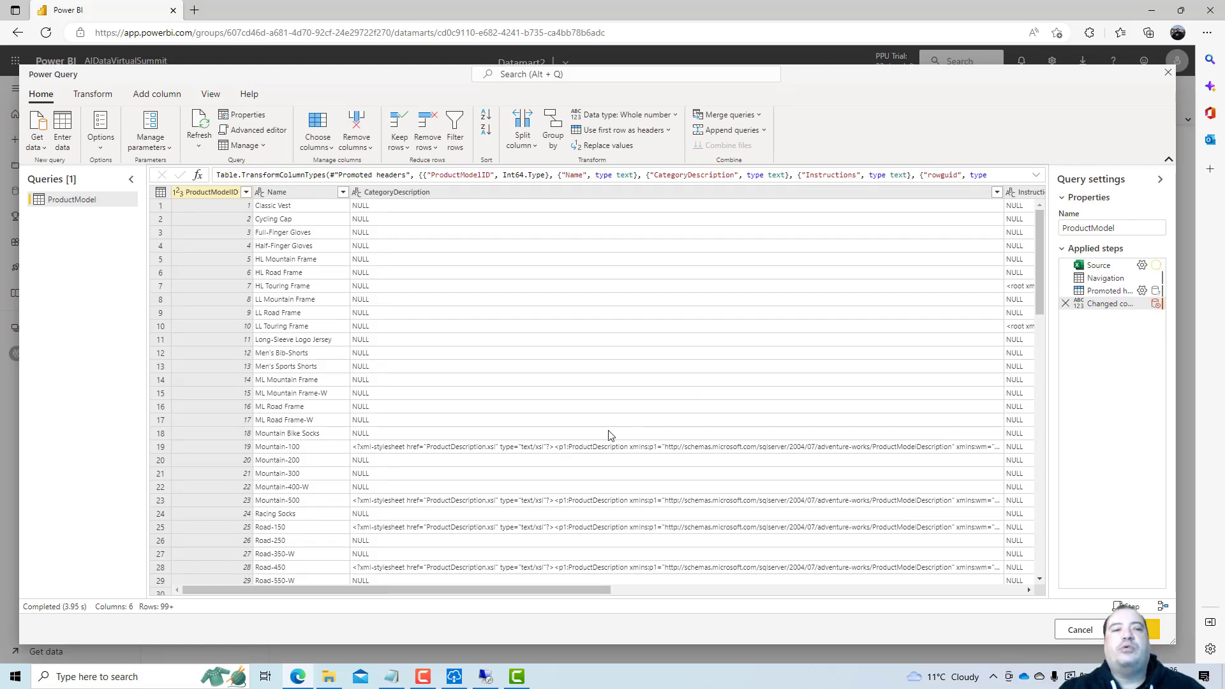
left_click(37, 148)
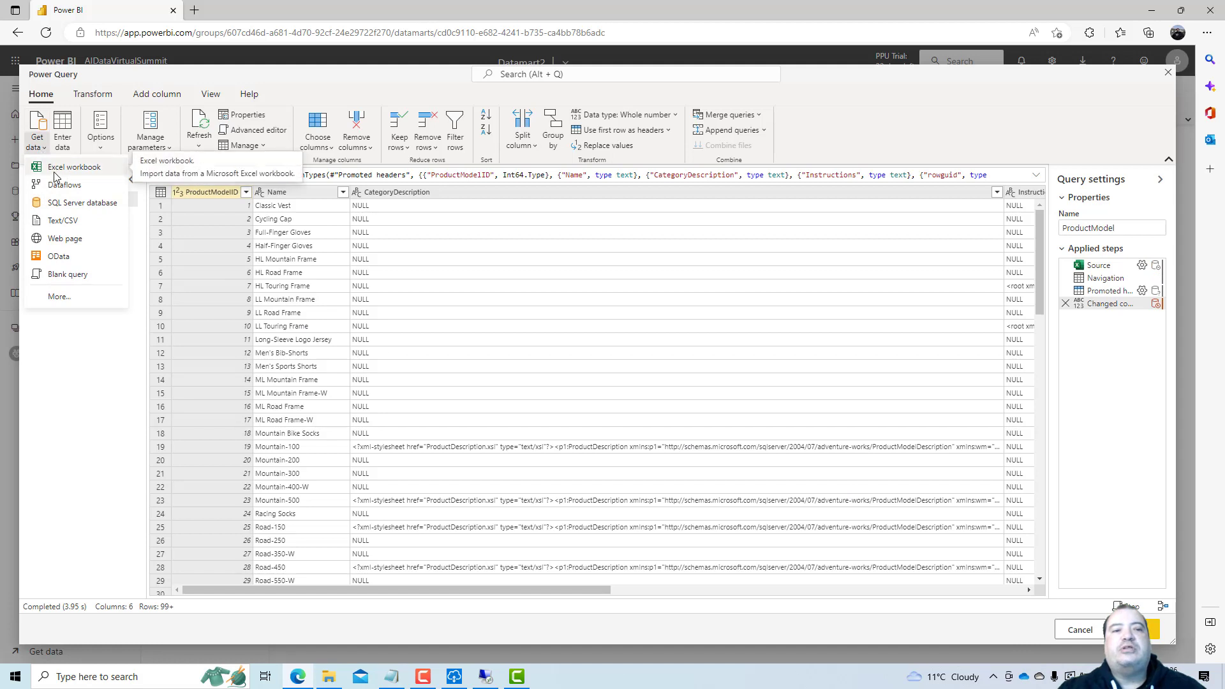
left_click(55, 171)
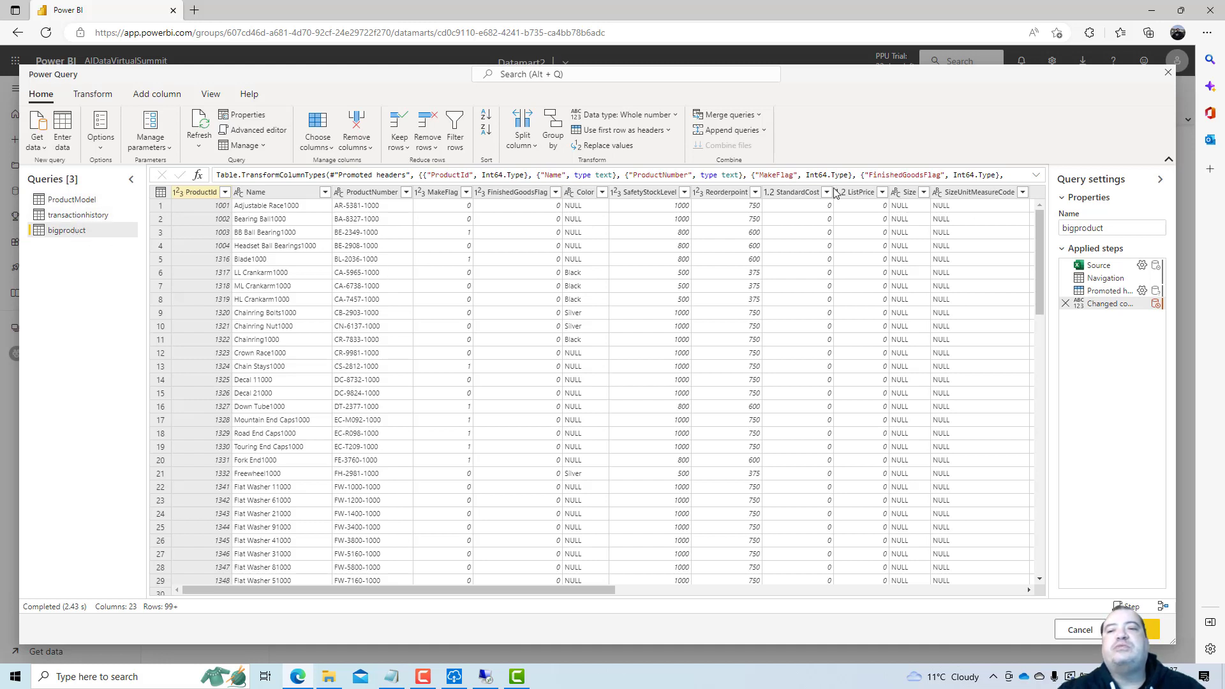
Rename the bigproduct query as product.
left_click_drag(1074, 228, 1056, 230)
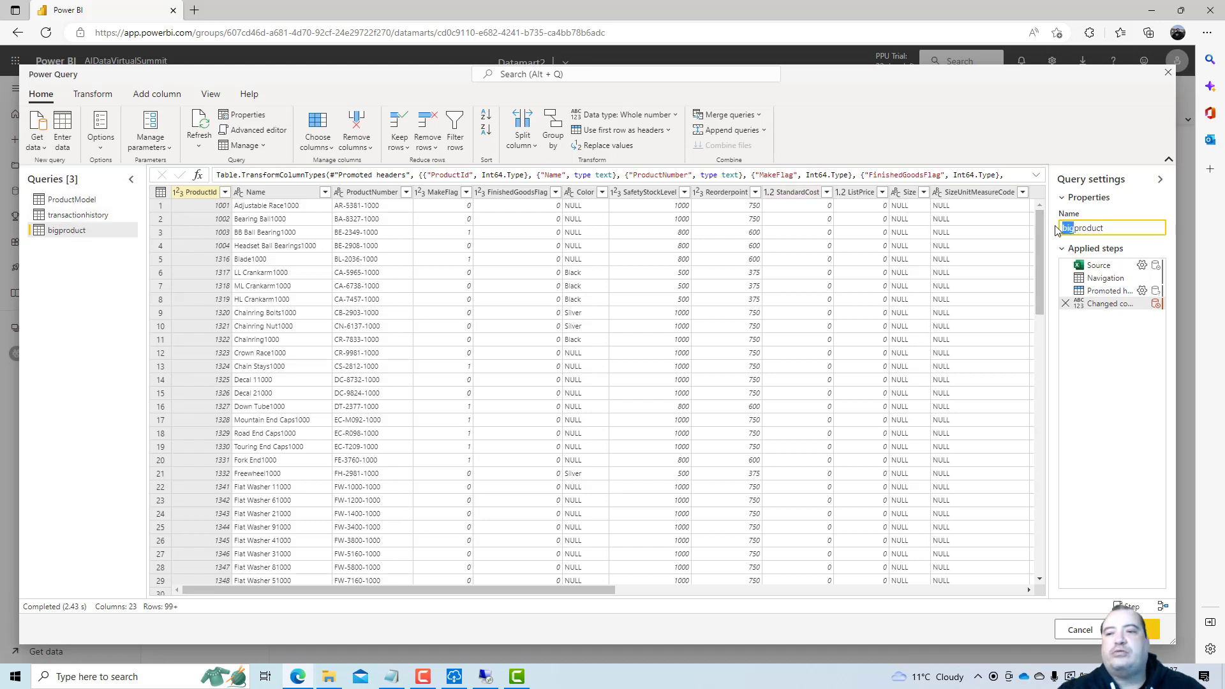
key("BackSpace")
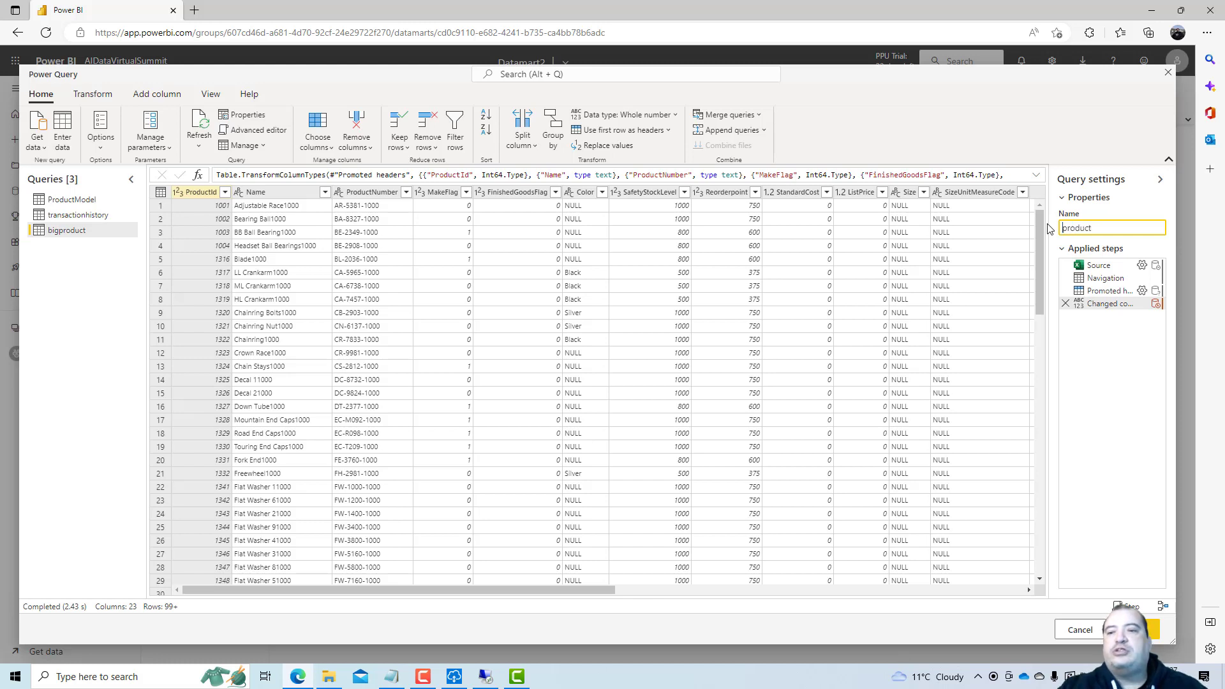
left_click(77, 231)
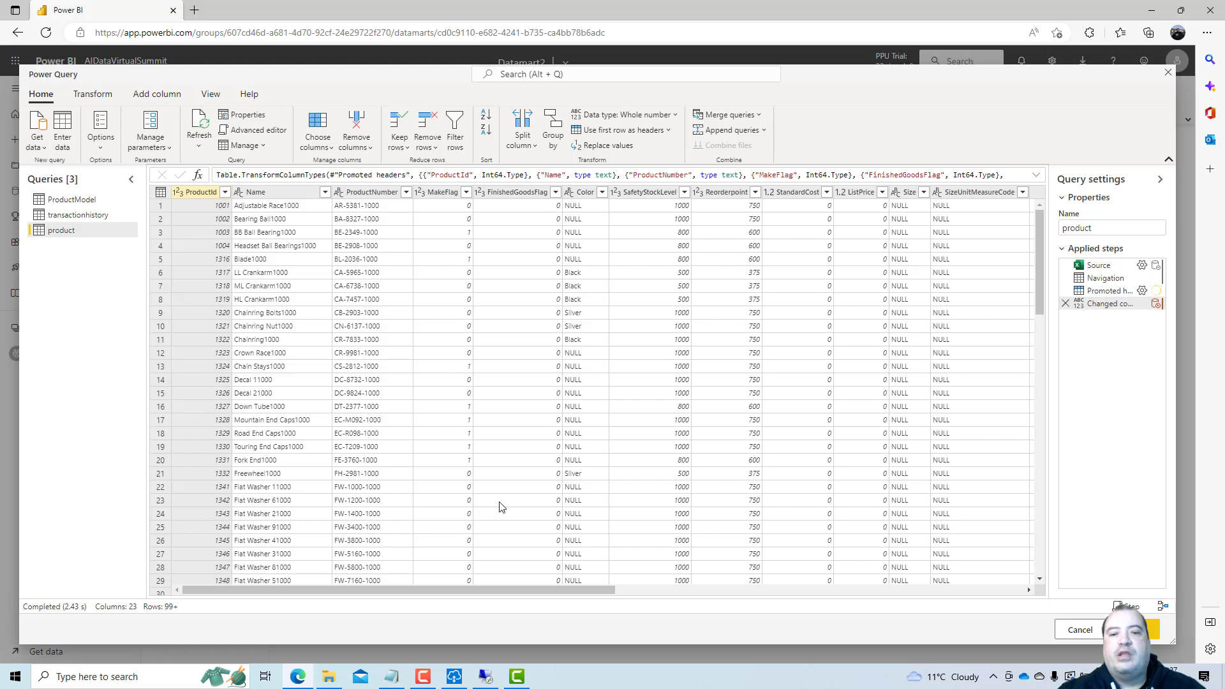
Remove the SellStartDate, SellEndDate and DiscontinuedDate columns from the product query.
left_click(644, 591)
left_click_drag(642, 591, 761, 592)
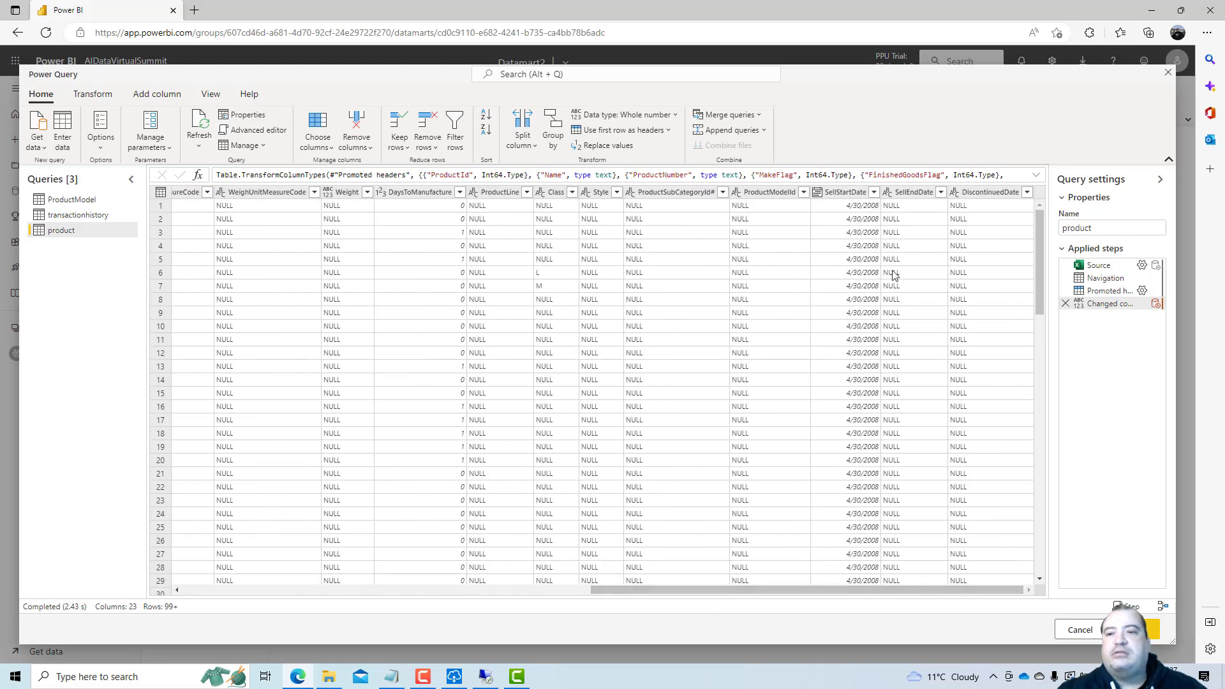
left_click(966, 192)
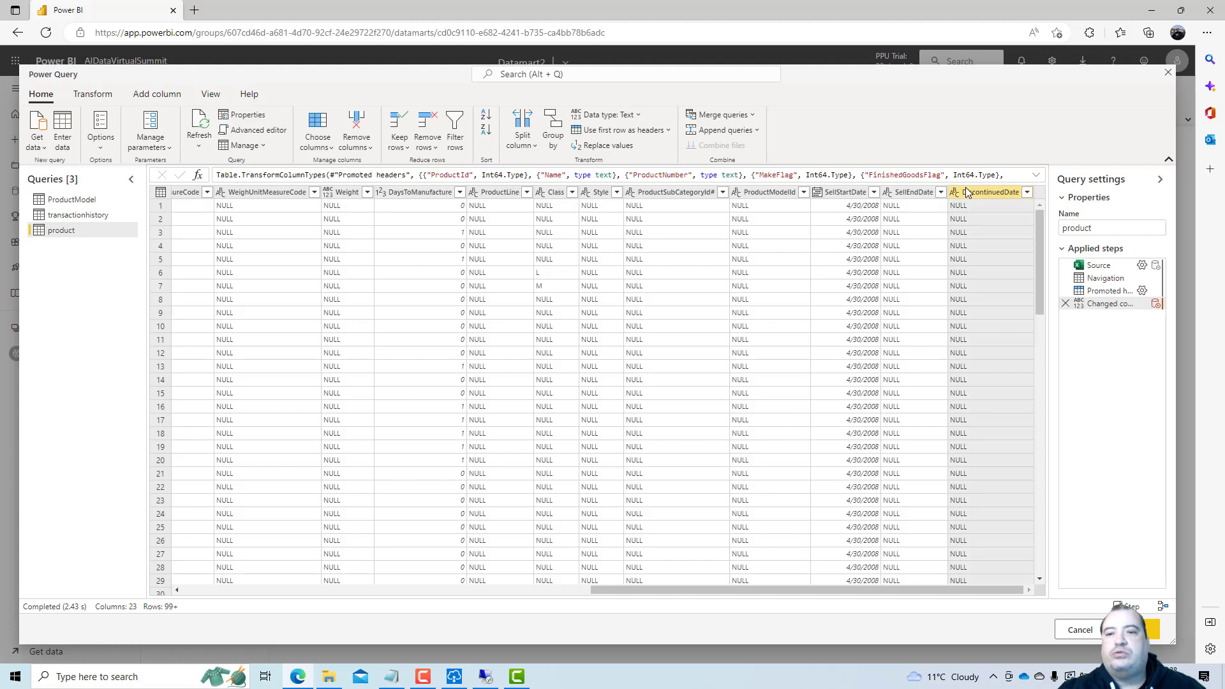
left_click(909, 193, "ctrl")
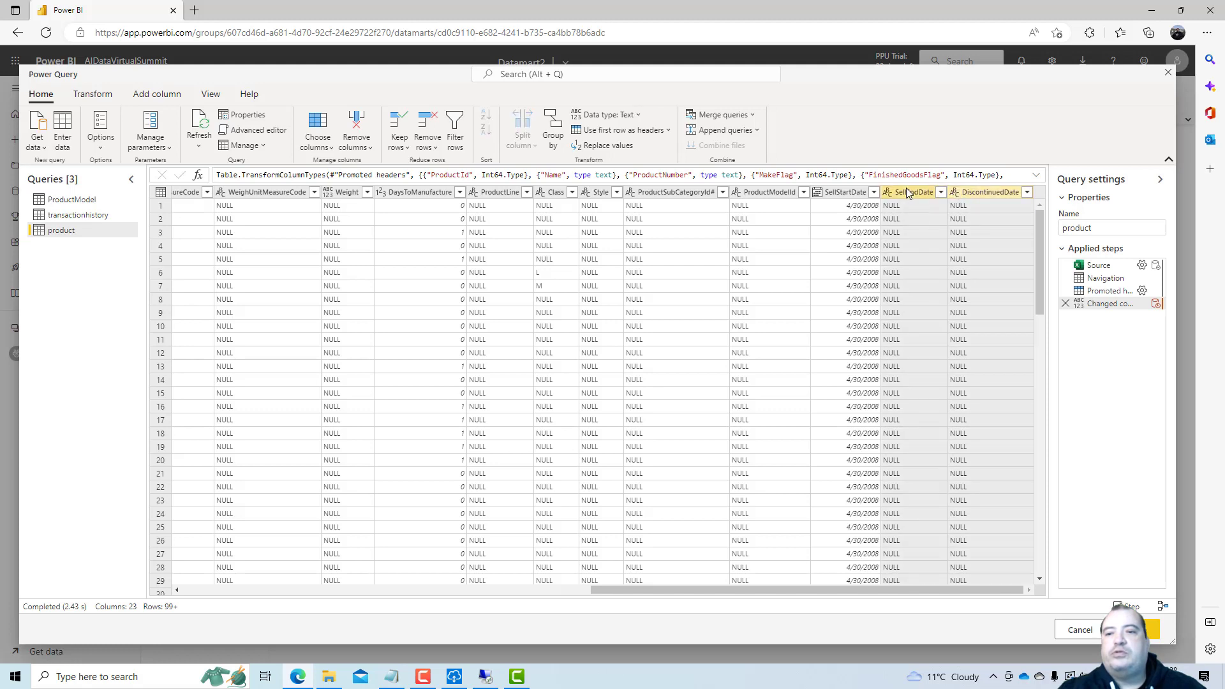
left_click(829, 193, "ctrl")
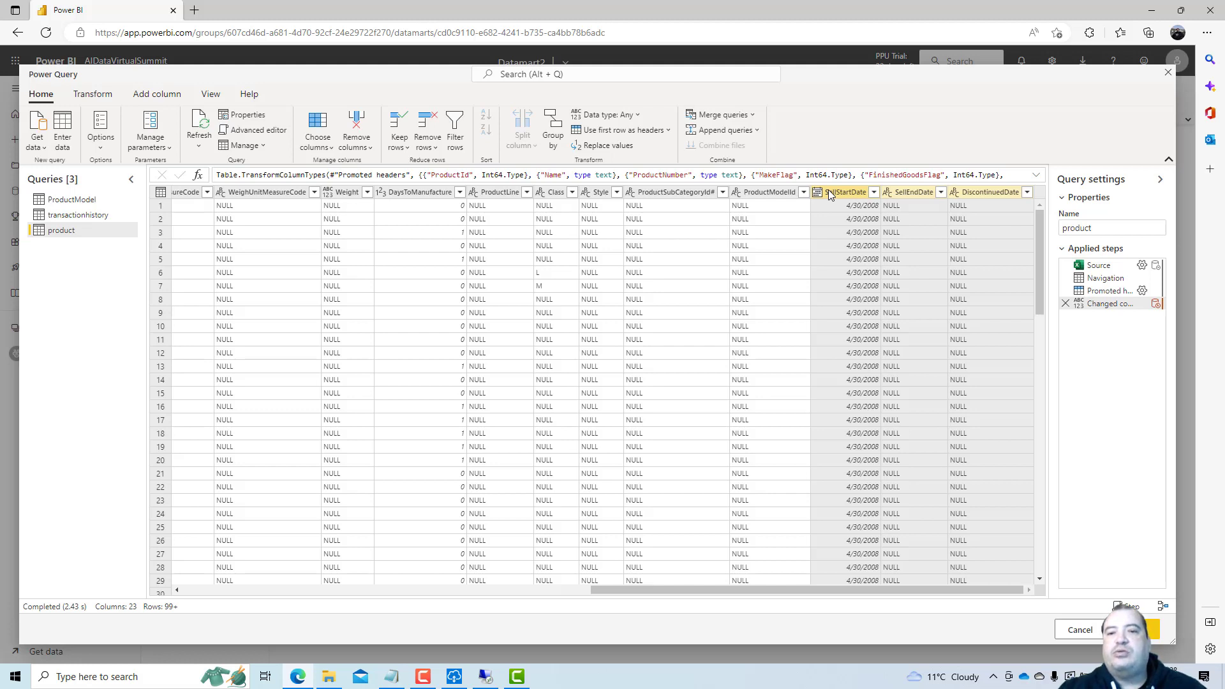
key("Delete")
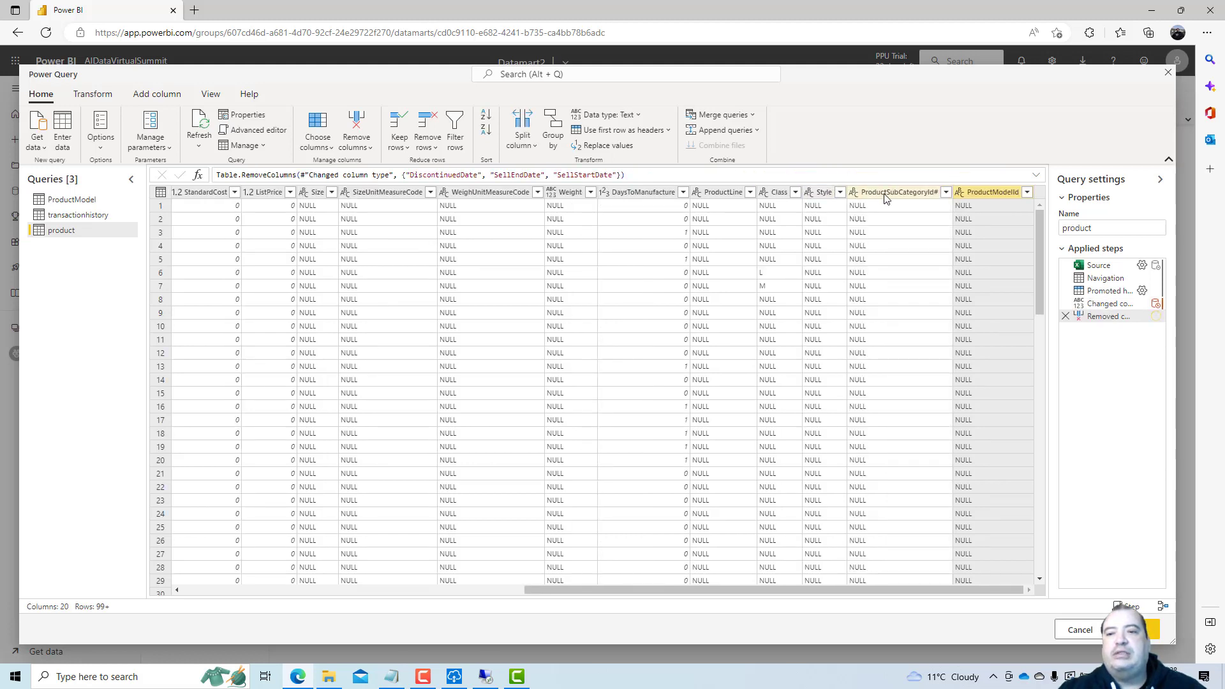
Remove the range of columns from Size through ProductSubCategoryId# from the product query.
left_click(894, 194)
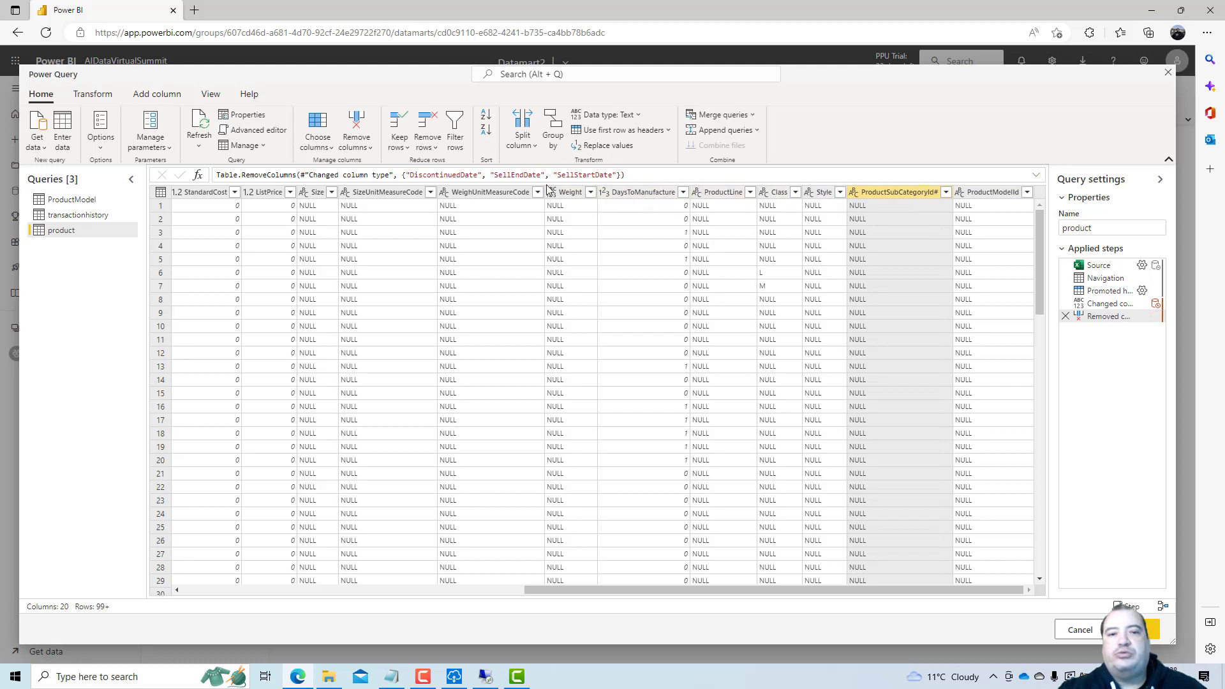
left_click(312, 192, "shift")
key("Delete")
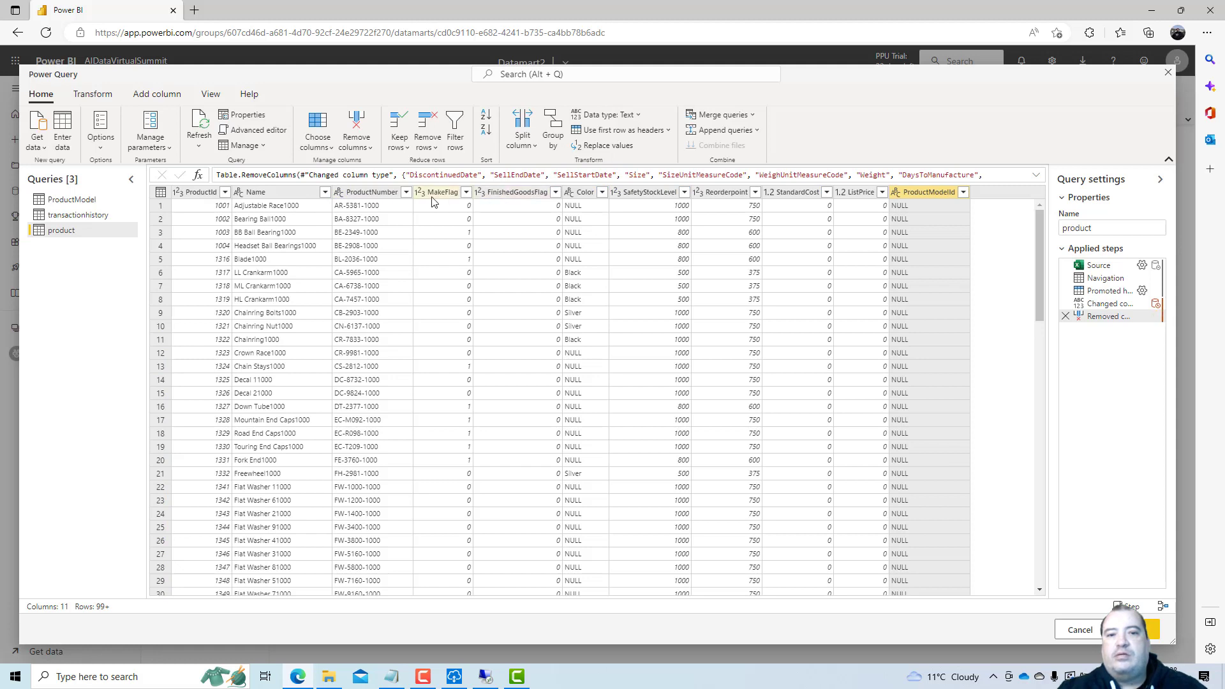
Remove the MakeFlag, FinishedGoodsFlag, SafetyStockLevel and Reorderpoint columns from the product query.
left_click(439, 192)
left_click(503, 193, "ctrl")
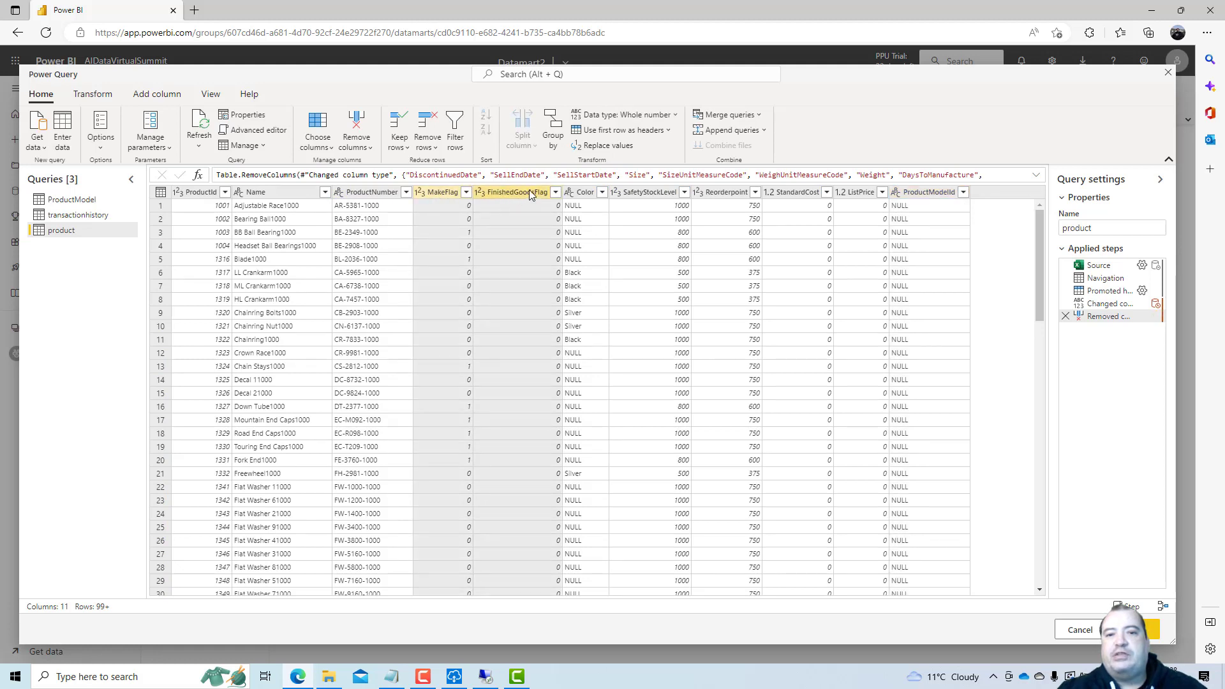
left_click(657, 193, "shift")
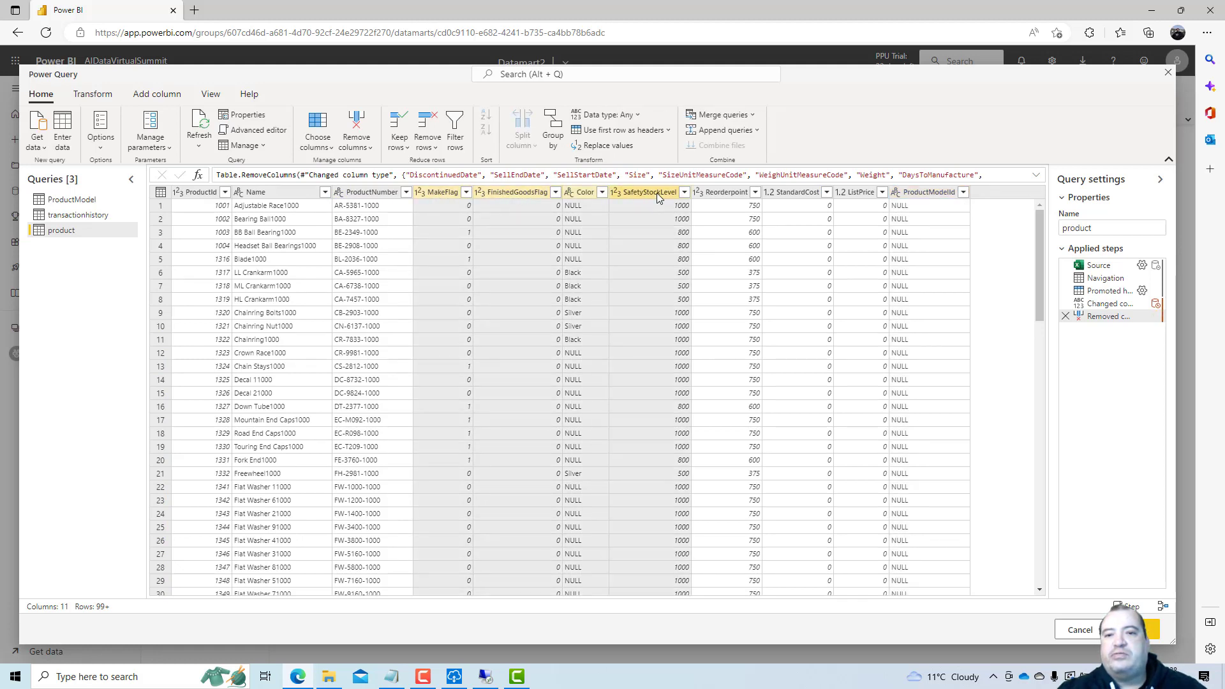
left_click(711, 195)
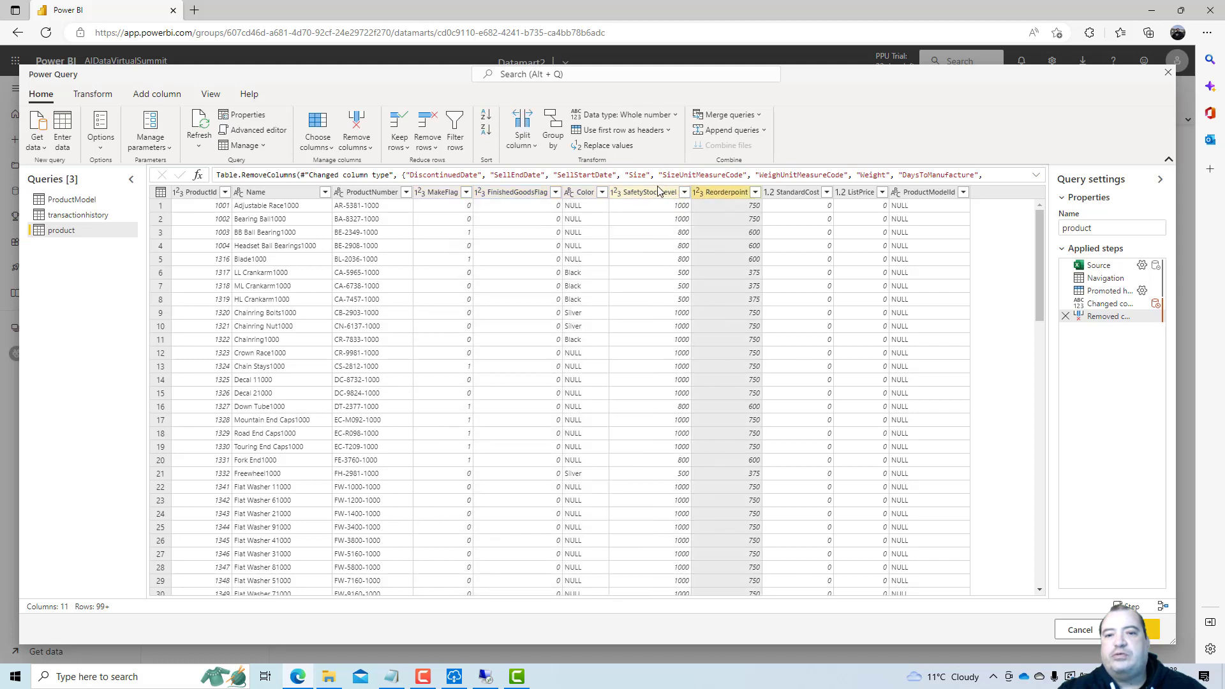
left_click(654, 191, "ctrl")
left_click(515, 192, "ctrl")
left_click(440, 194, "ctrl")
key("Delete")
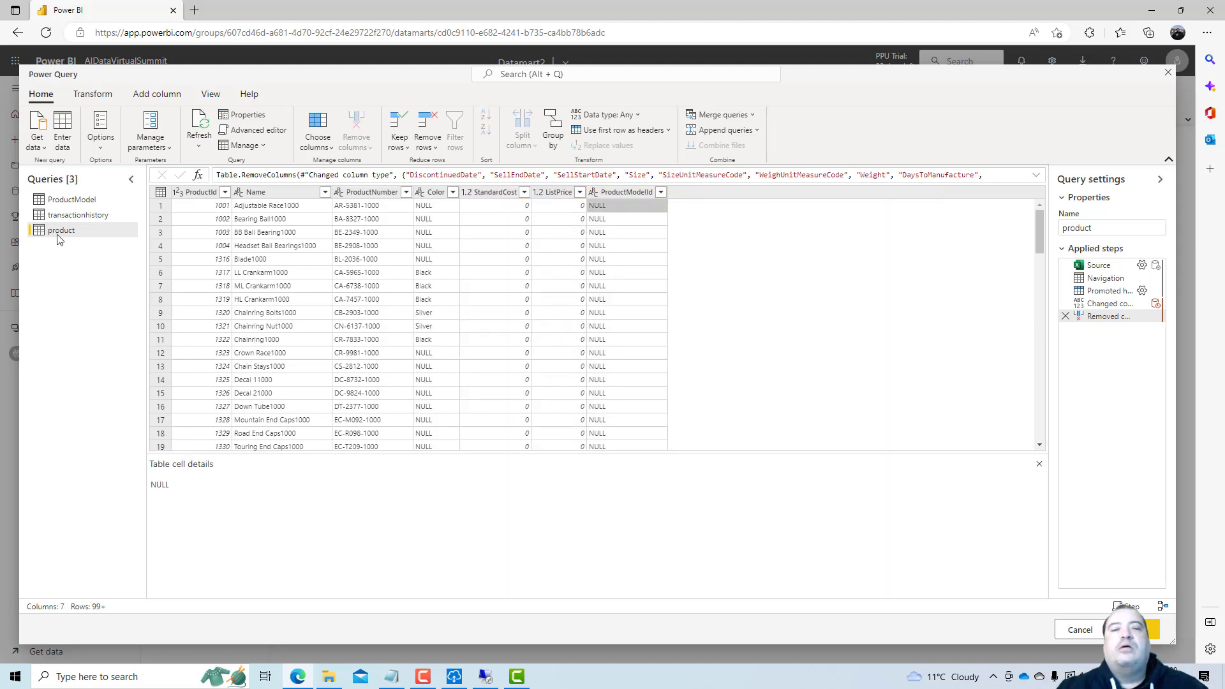
Set the data type of the product query's ProductModelId column to Whole number.
left_click(72, 201)
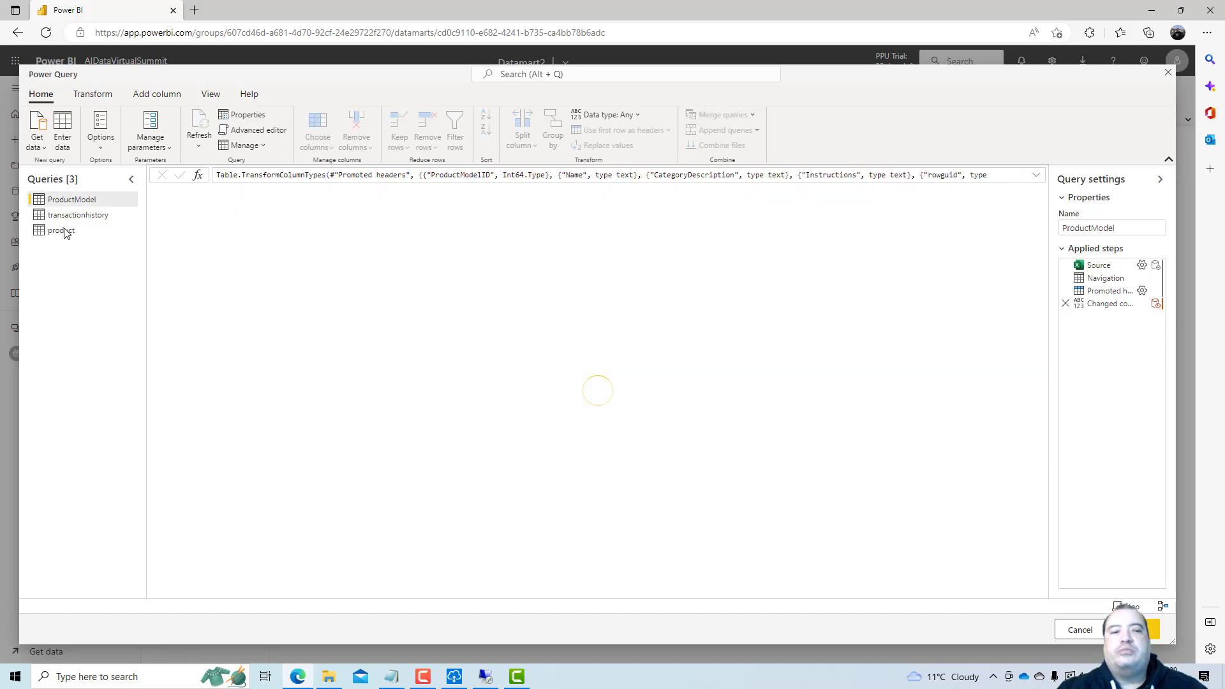
left_click(63, 234)
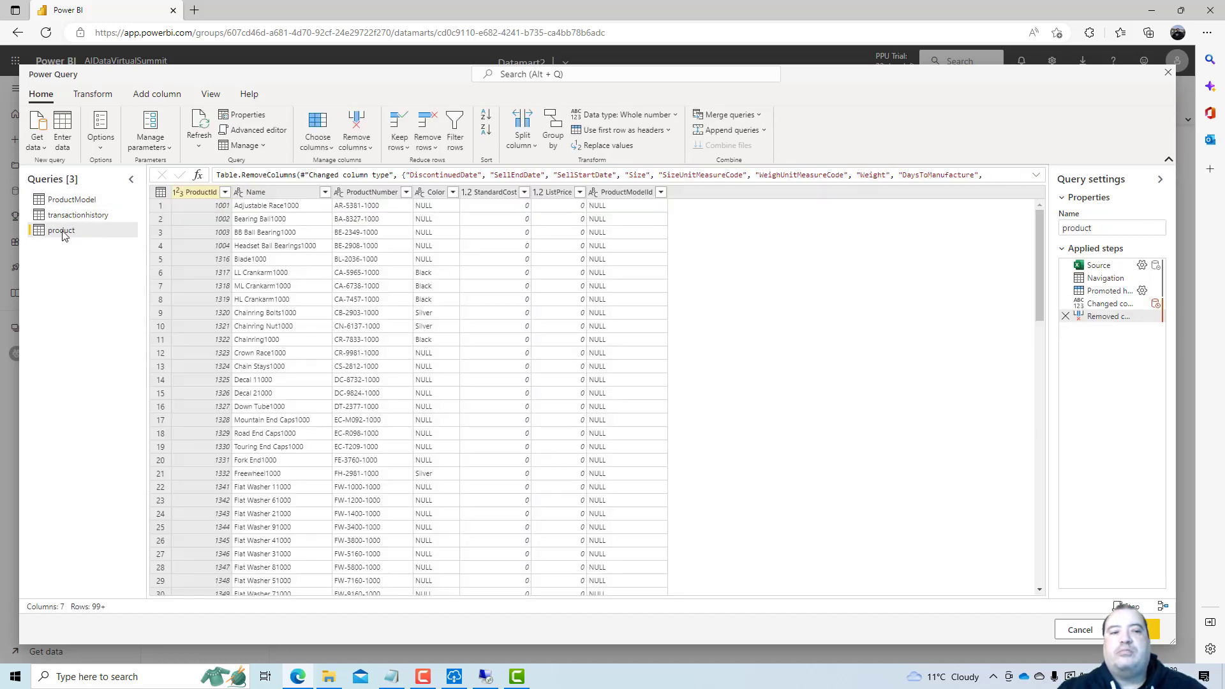
left_click(636, 193)
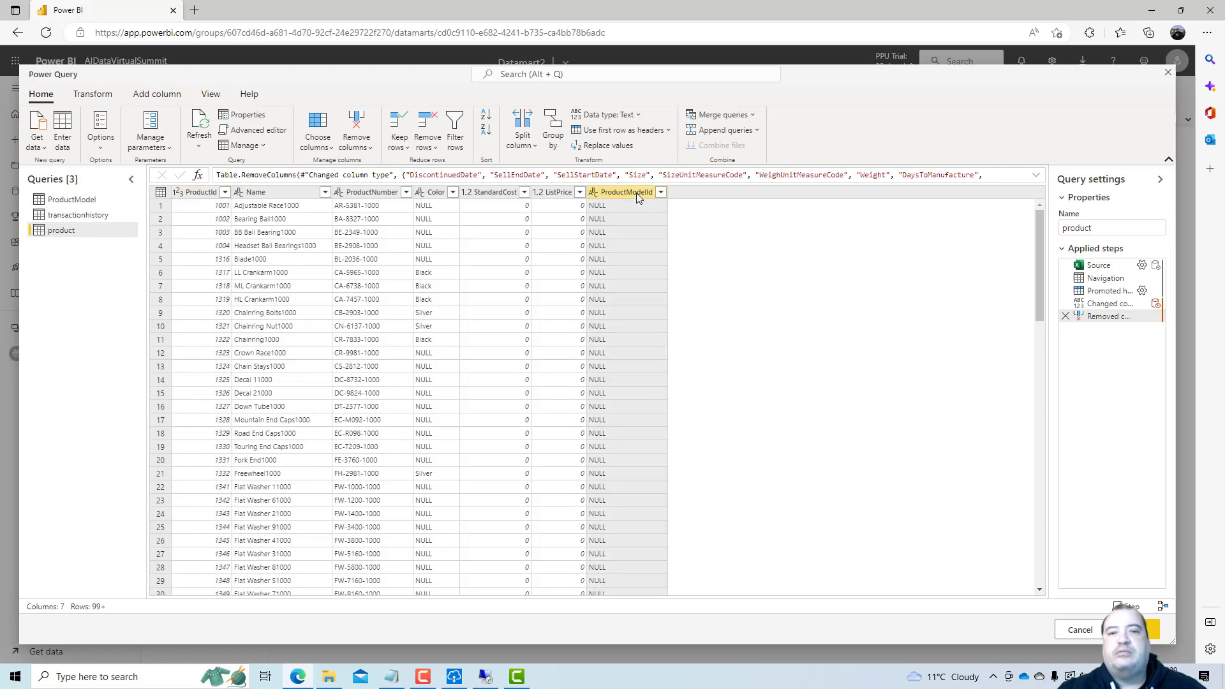
left_click(639, 117)
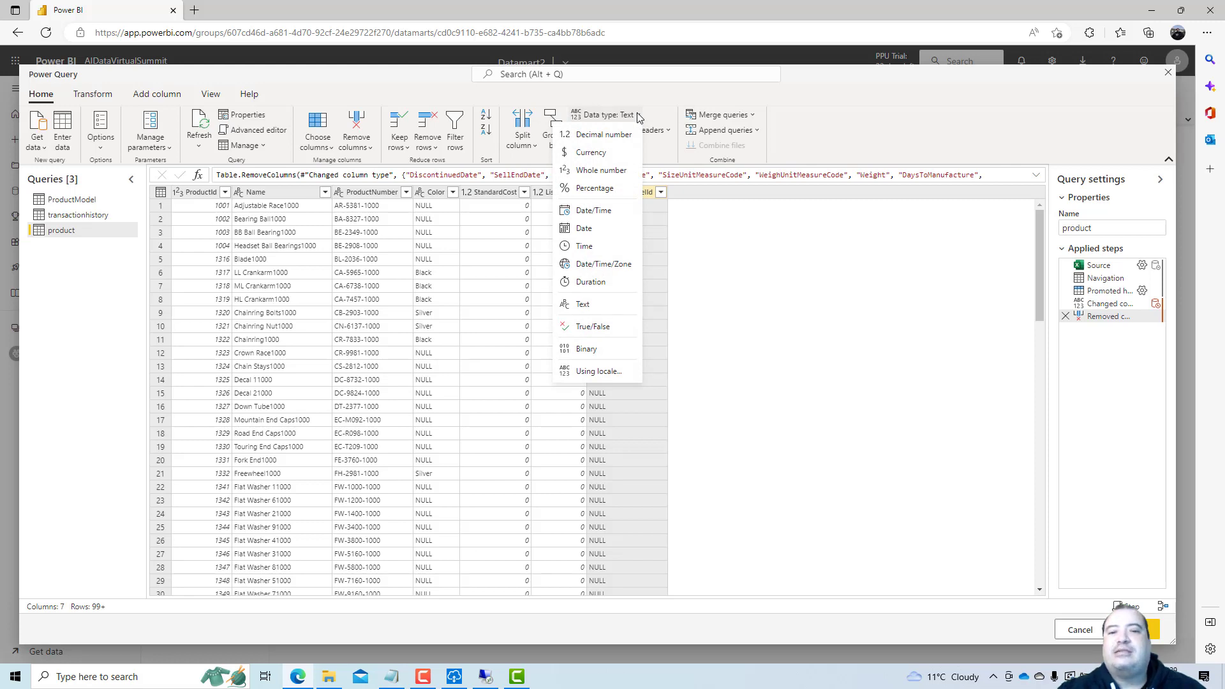
left_click(614, 170)
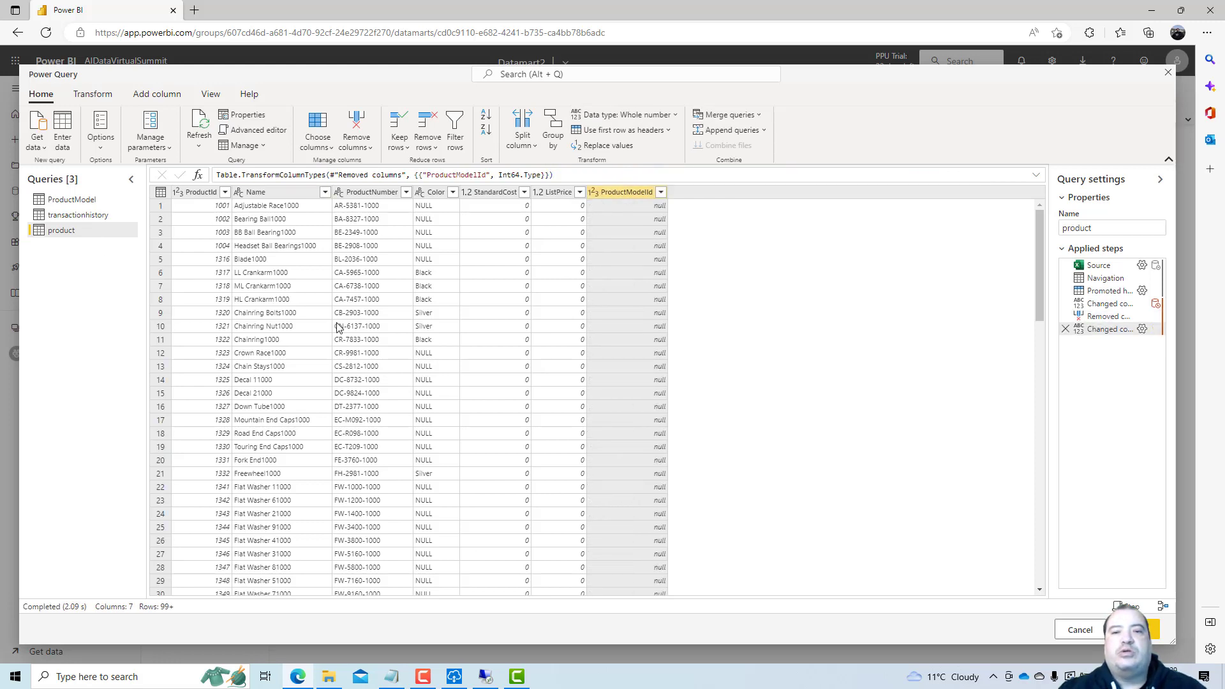
Merge the product query with ProductModel using a left outer join, matching ProductModelId to ProductModelID.
left_click(728, 115)
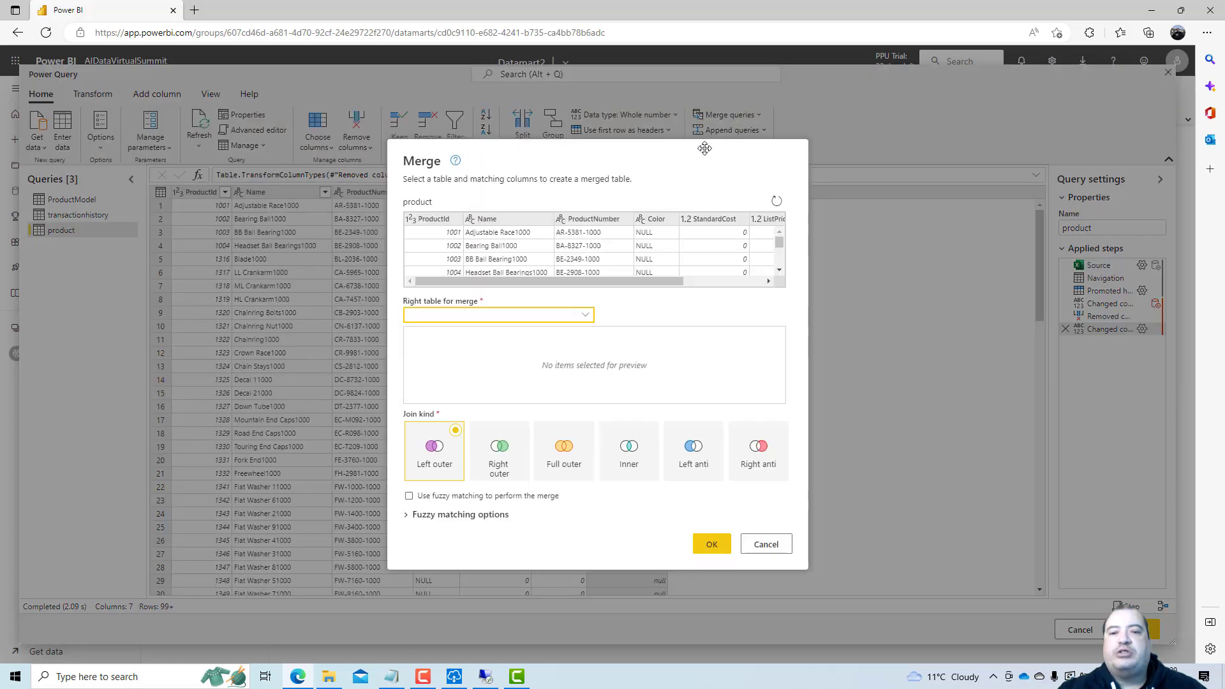
left_click(564, 315)
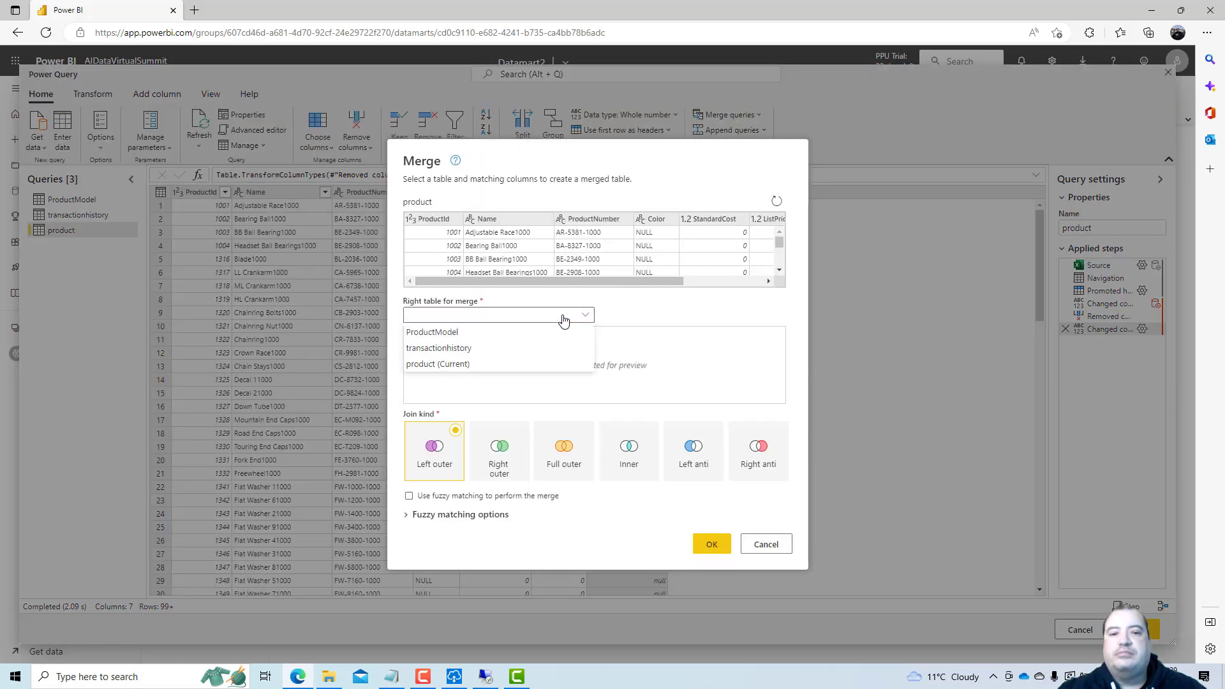
left_click(504, 335)
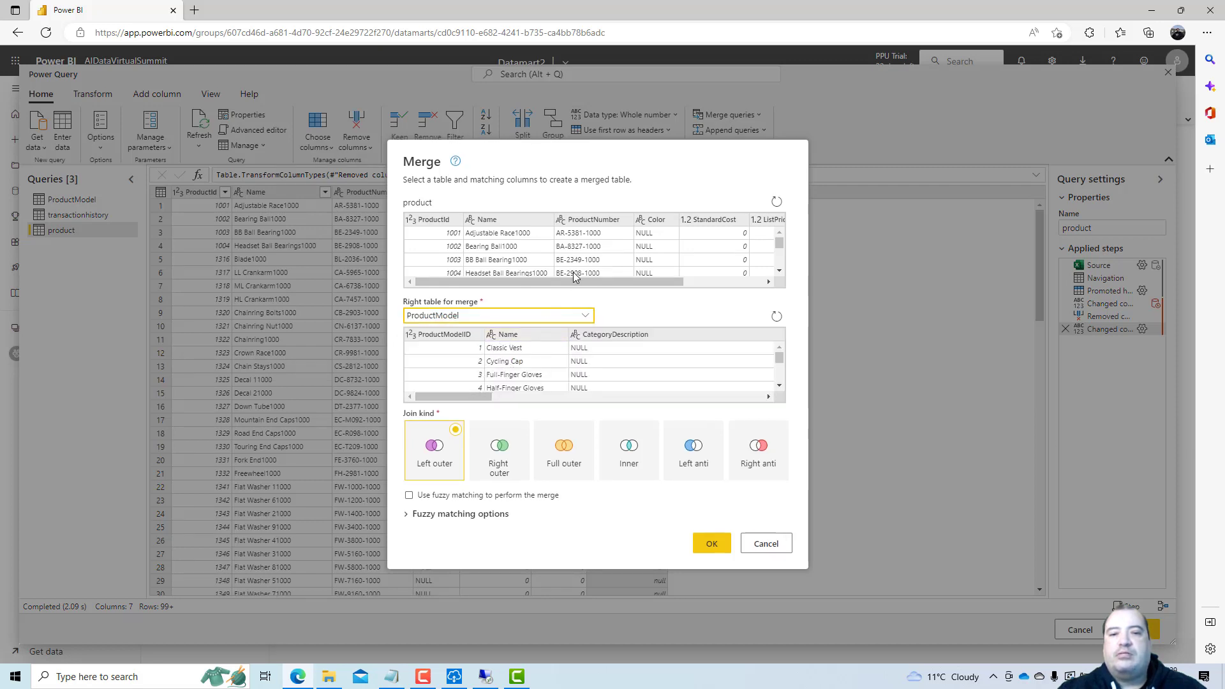
left_click_drag(573, 282, 744, 278)
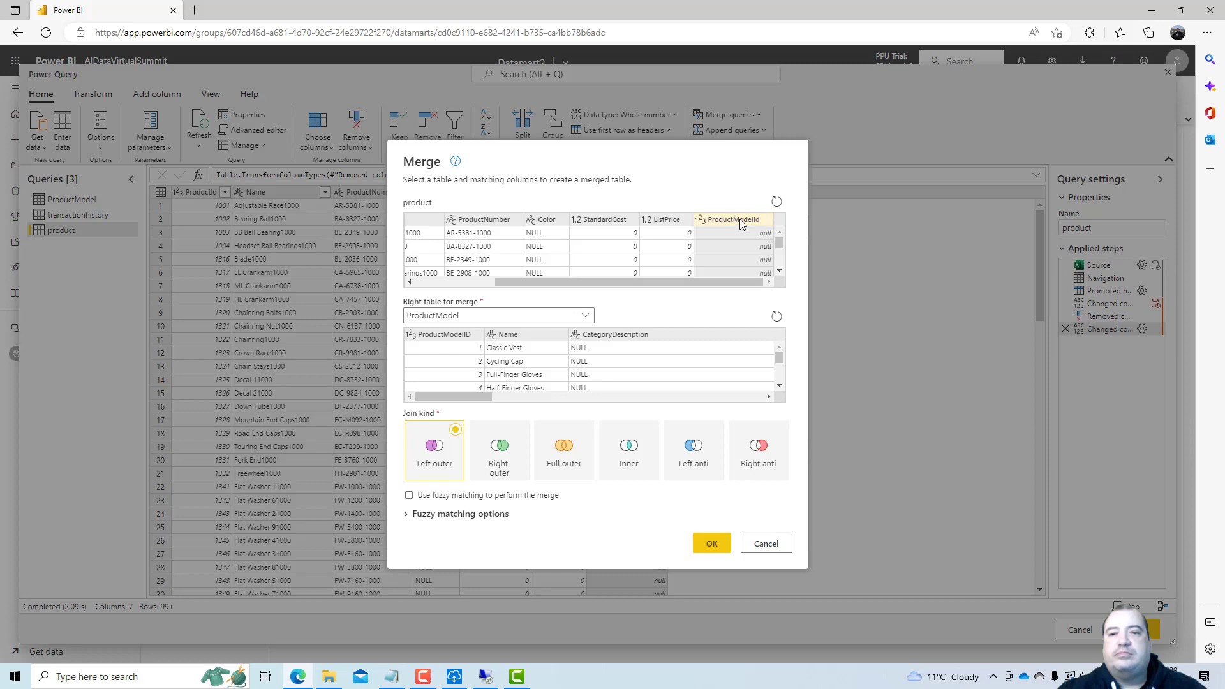
left_click(425, 335)
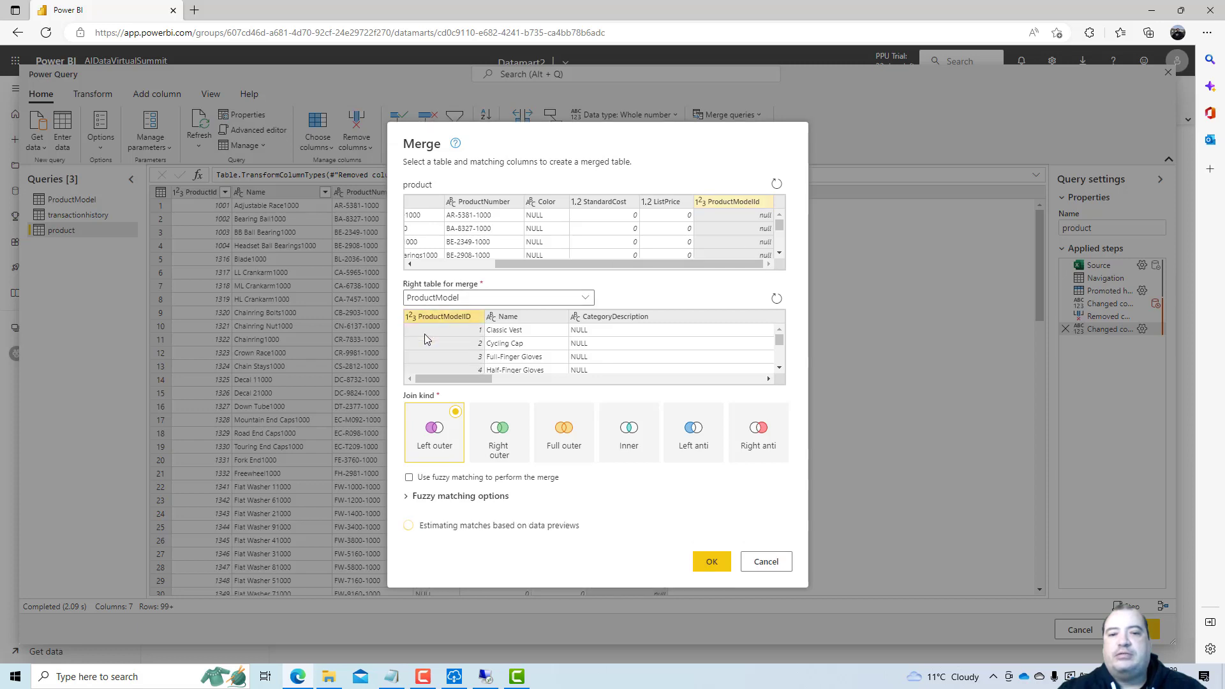
left_click(711, 562)
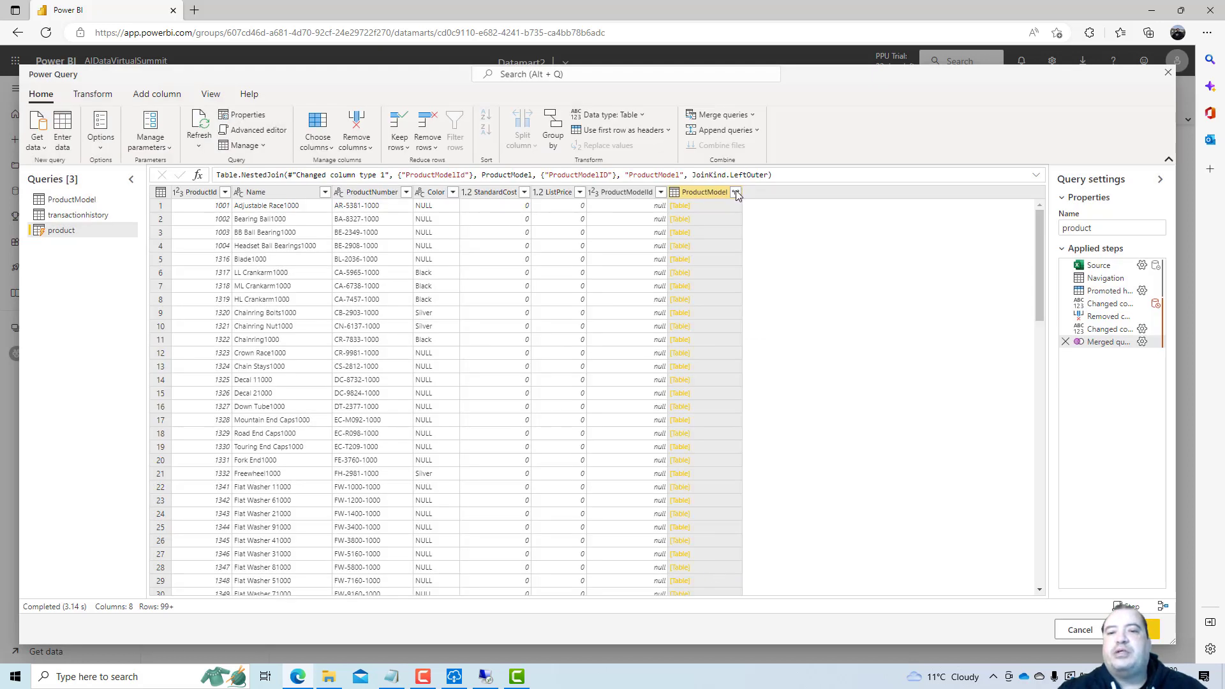
Expand the merged ProductModel column to only its Name field, using the original column name as prefix.
left_click(737, 191)
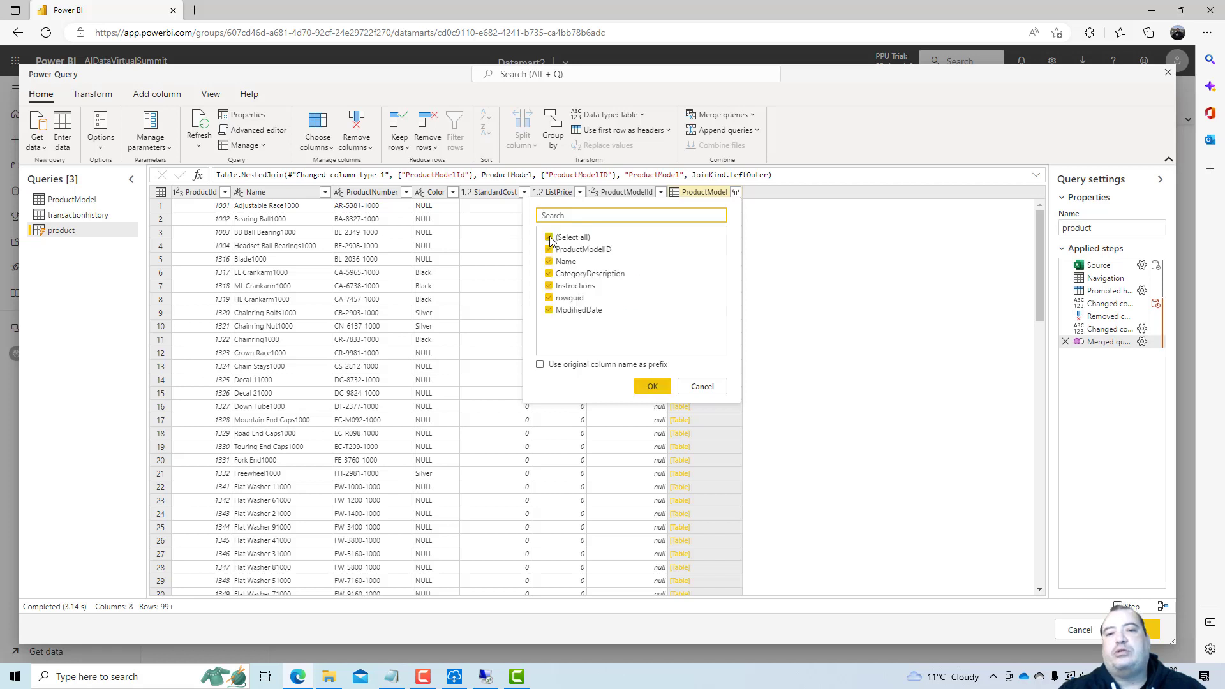
left_click(550, 238)
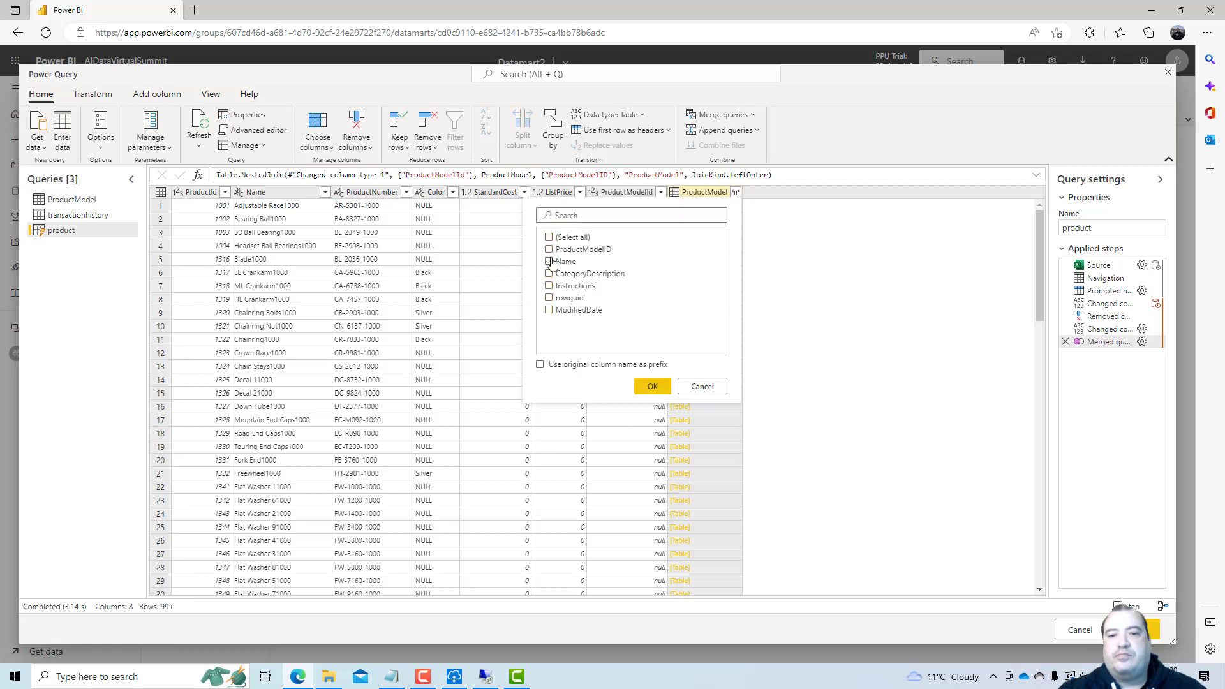
left_click(548, 261)
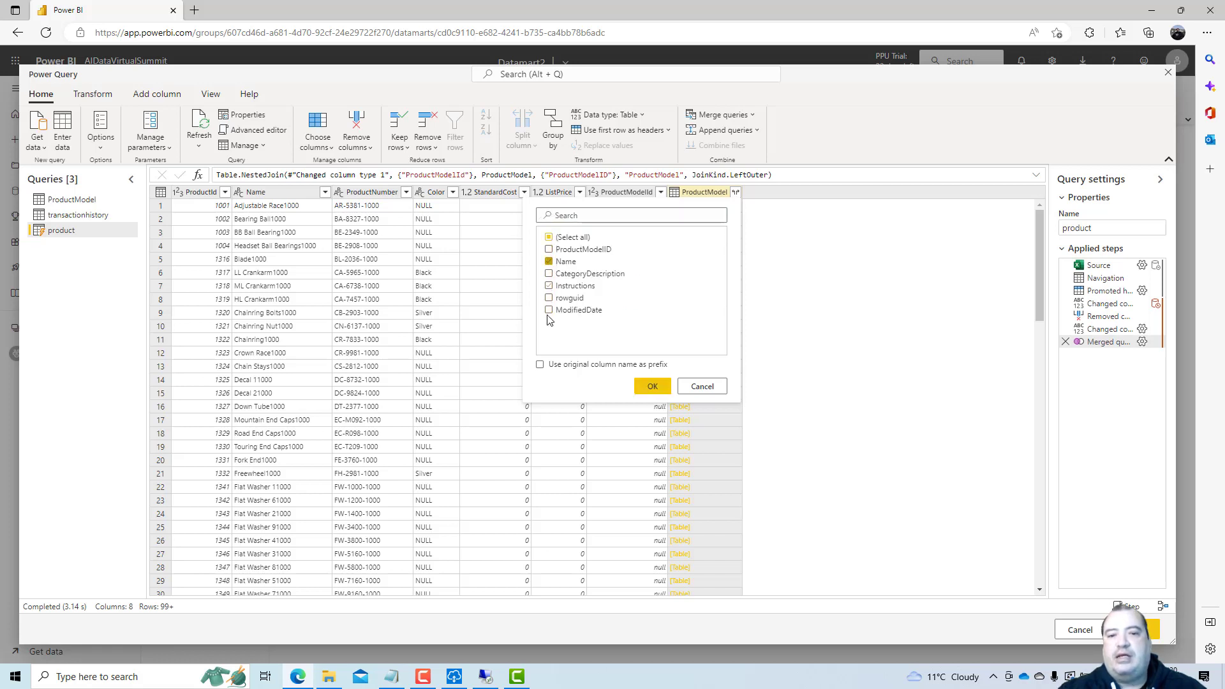
left_click(540, 365)
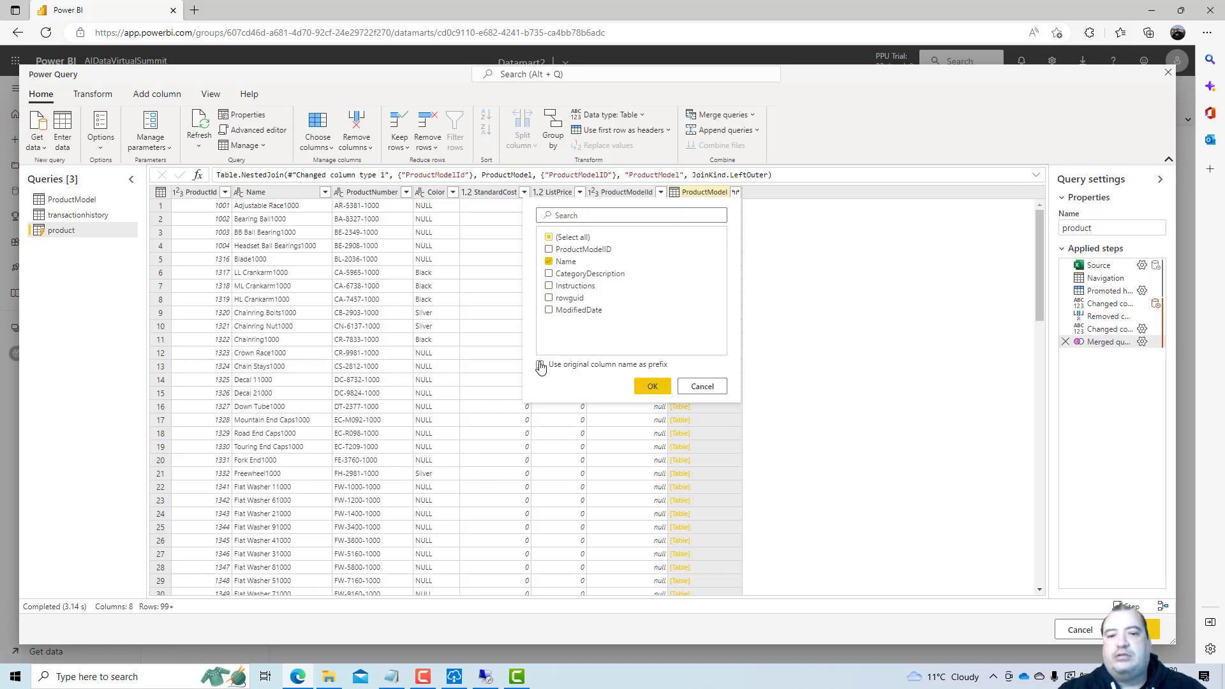
left_click(651, 386)
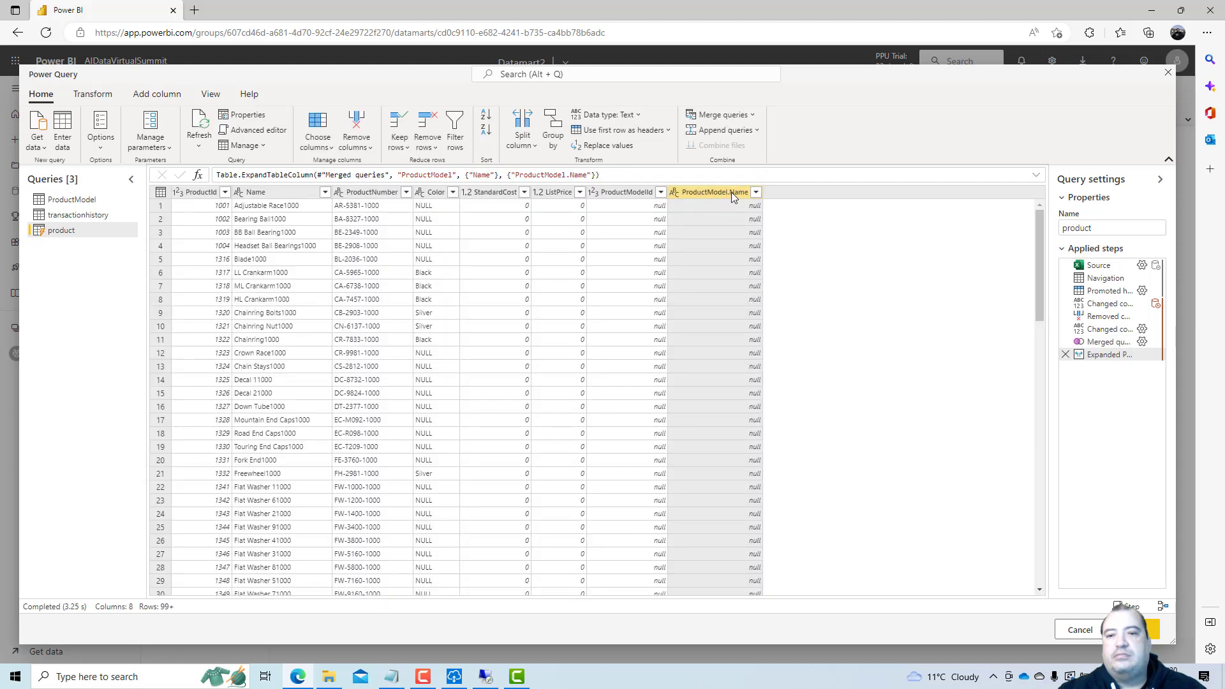
Rename the expanded ProductModel.Name column to ModelName.
double_click(732, 192)
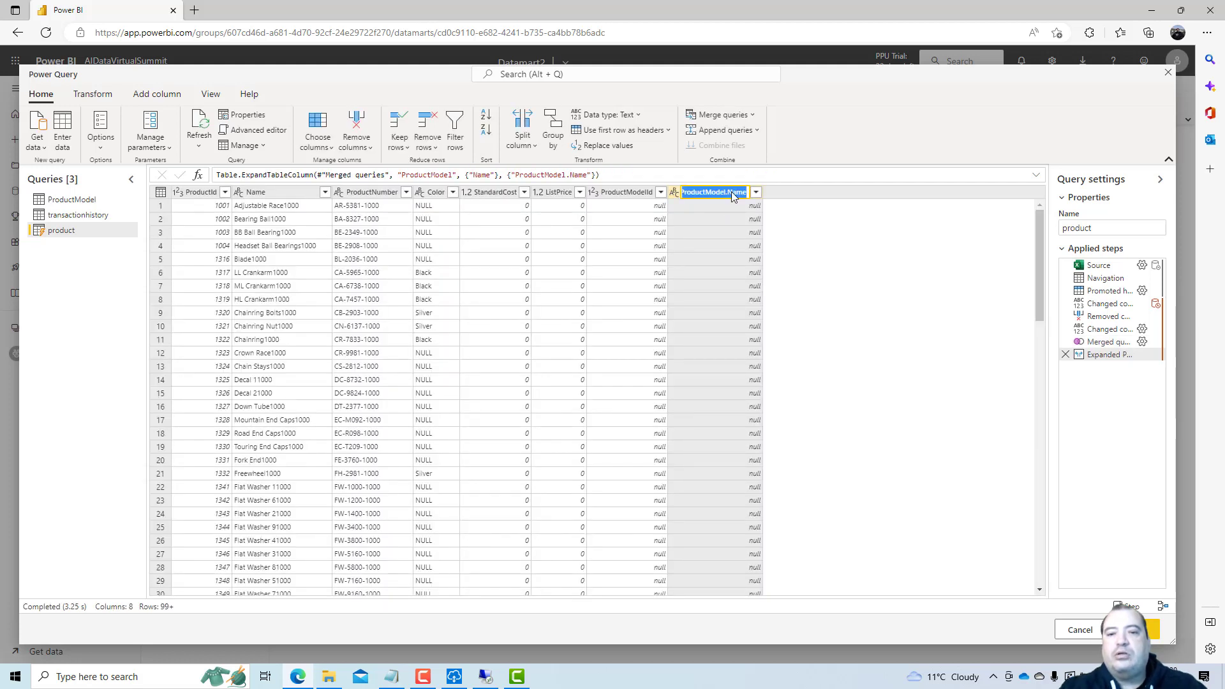
type("Model")
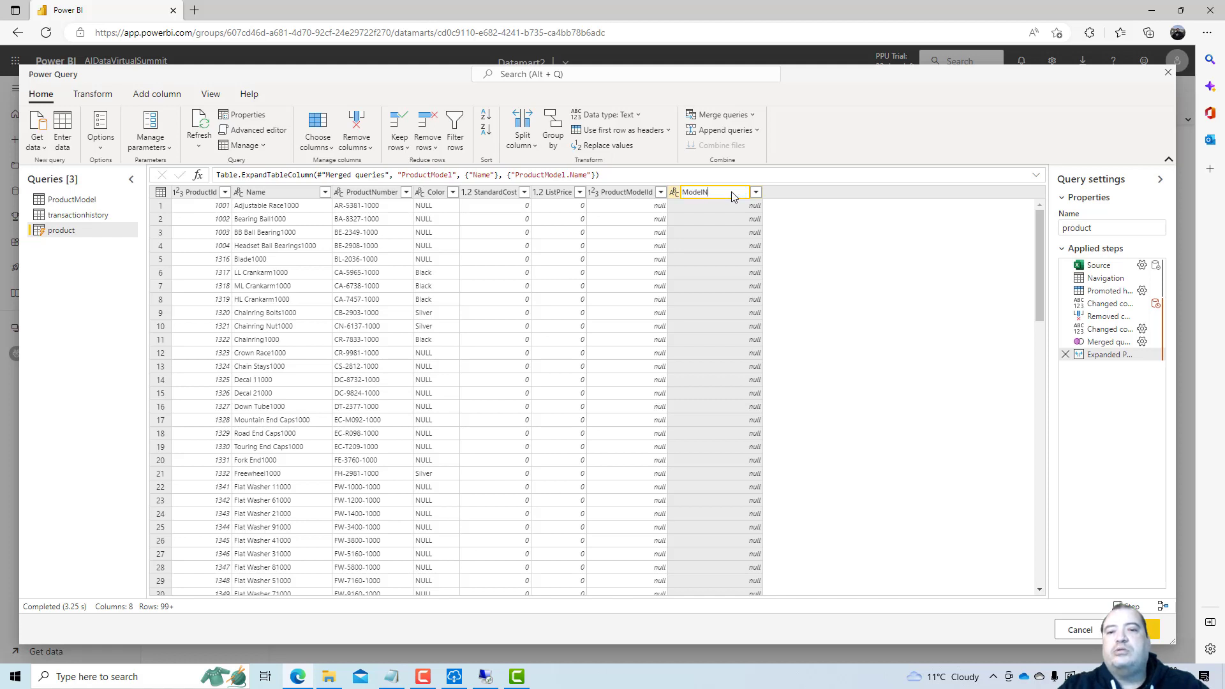
key("Return")
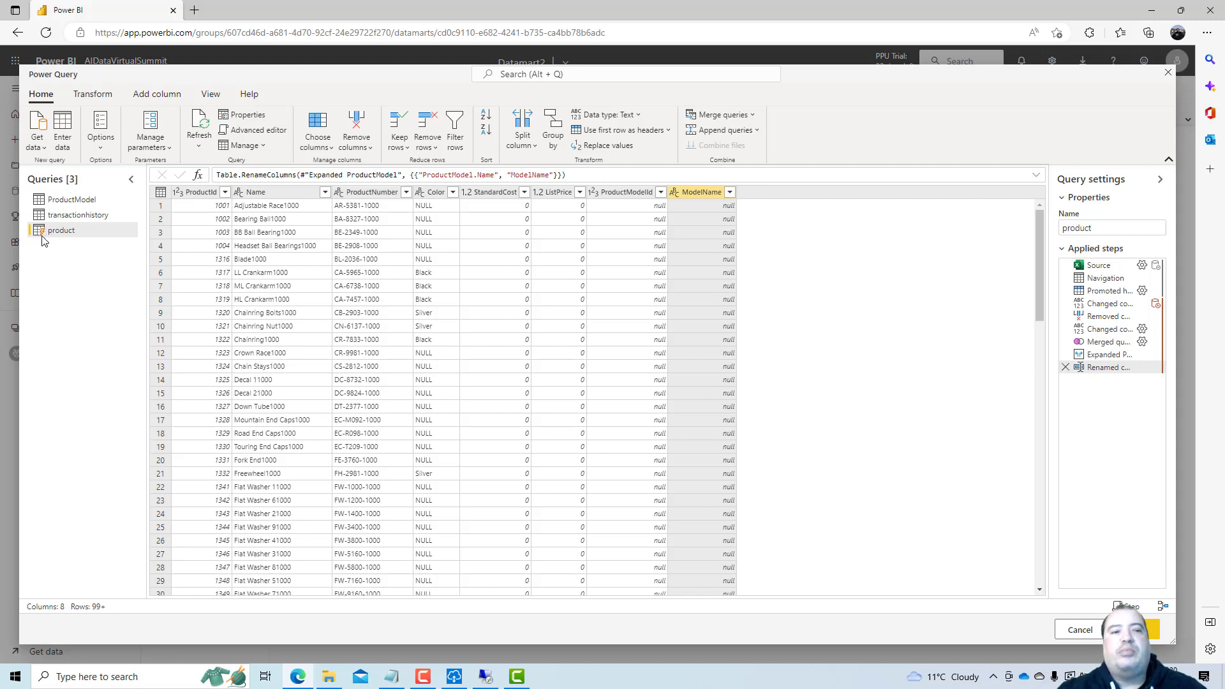
Disable load for the ProductModel query and go through the product and transactionhistory queries.
left_click(89, 203)
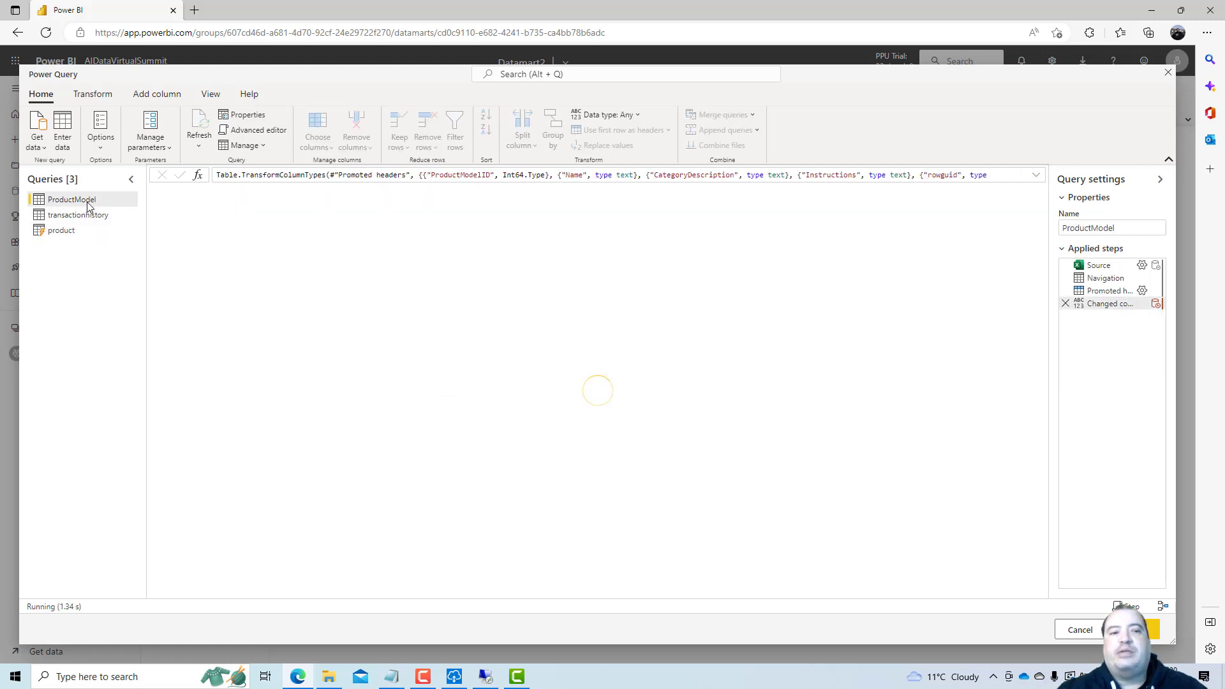
right_click(89, 203)
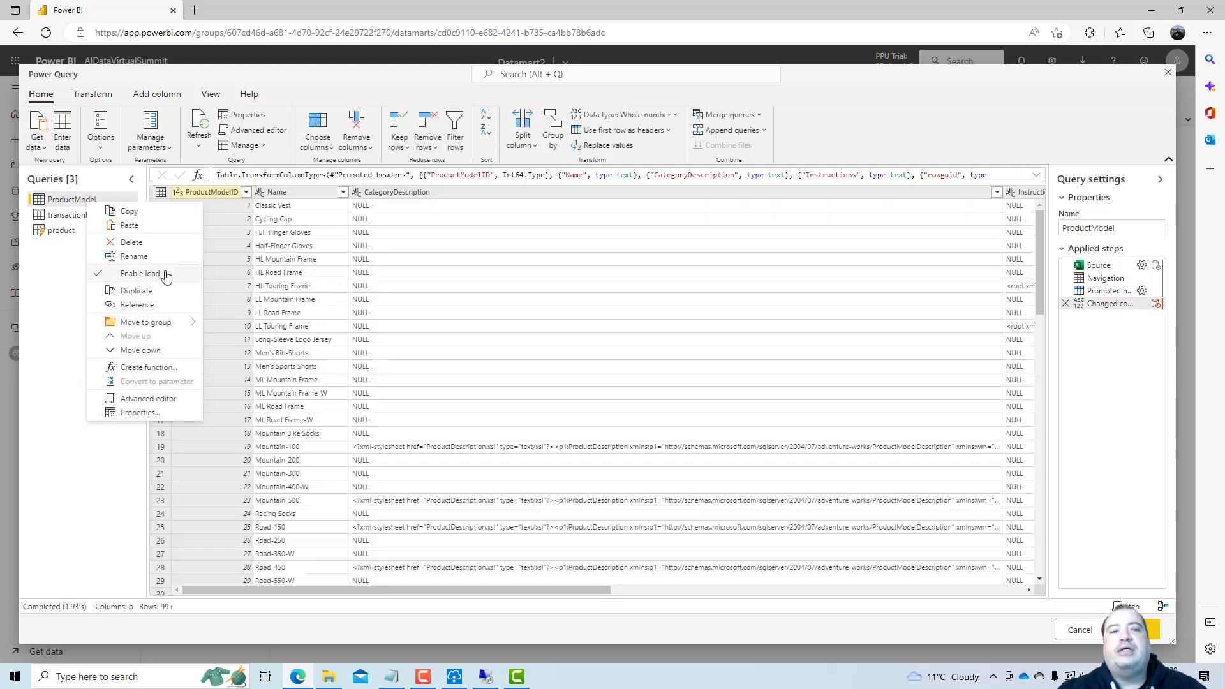
left_click(165, 274)
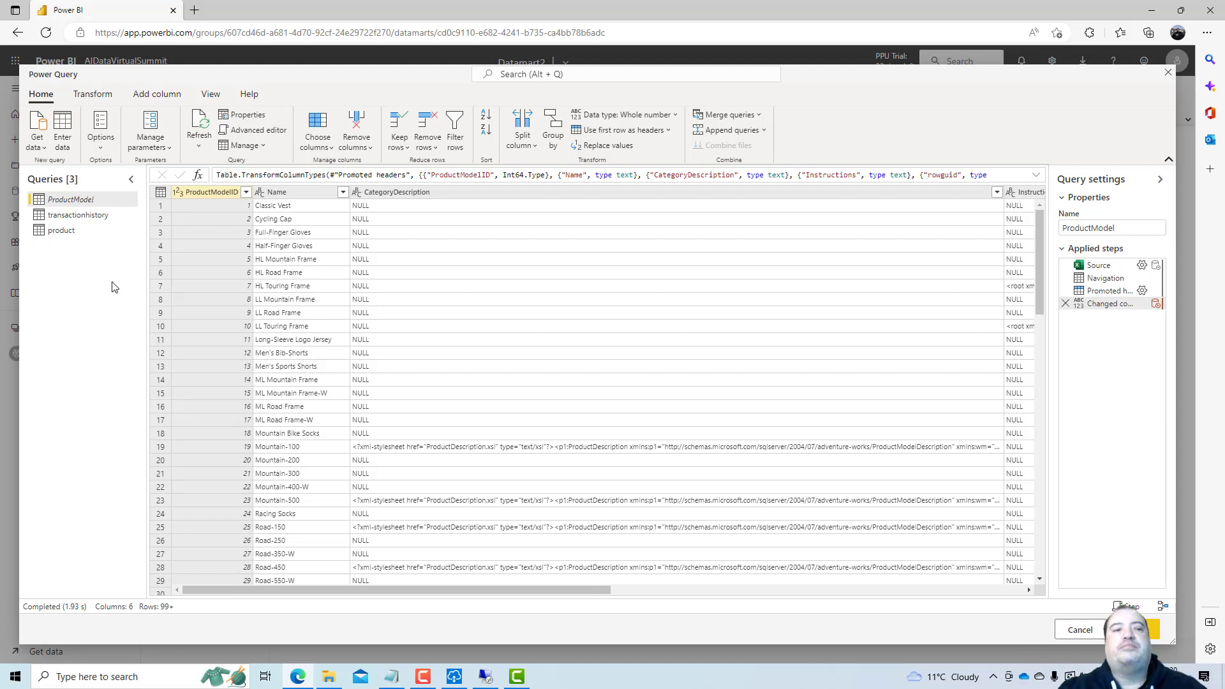
left_click(72, 234)
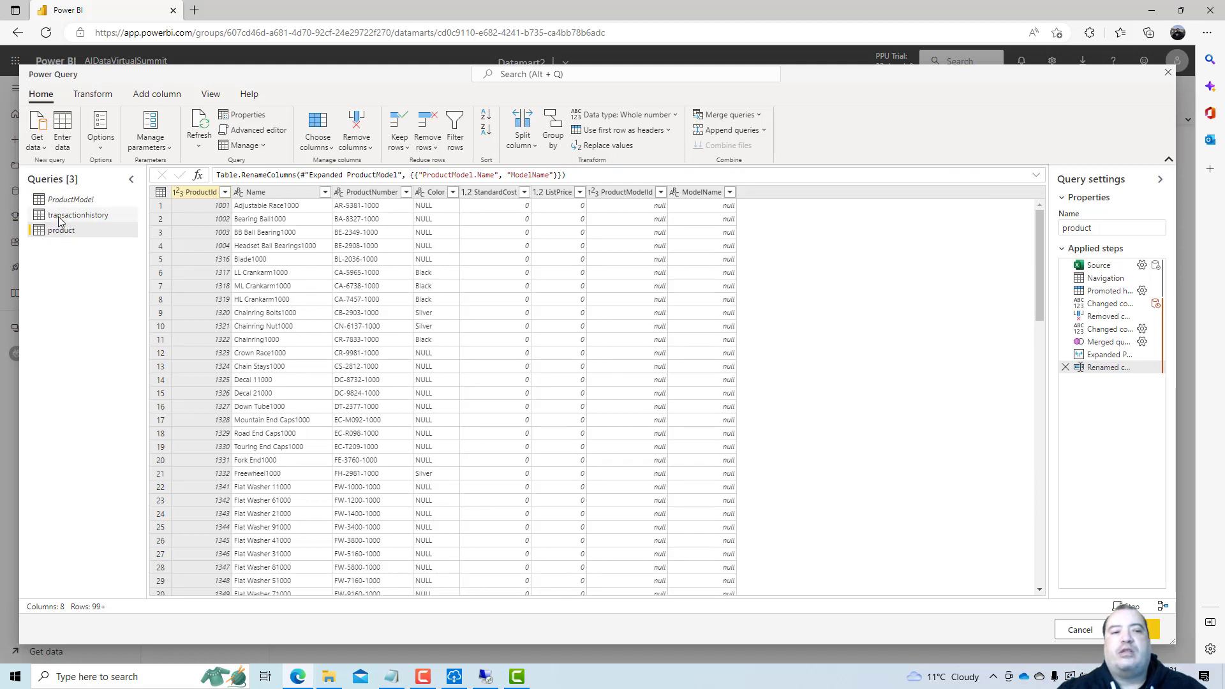
left_click(60, 221)
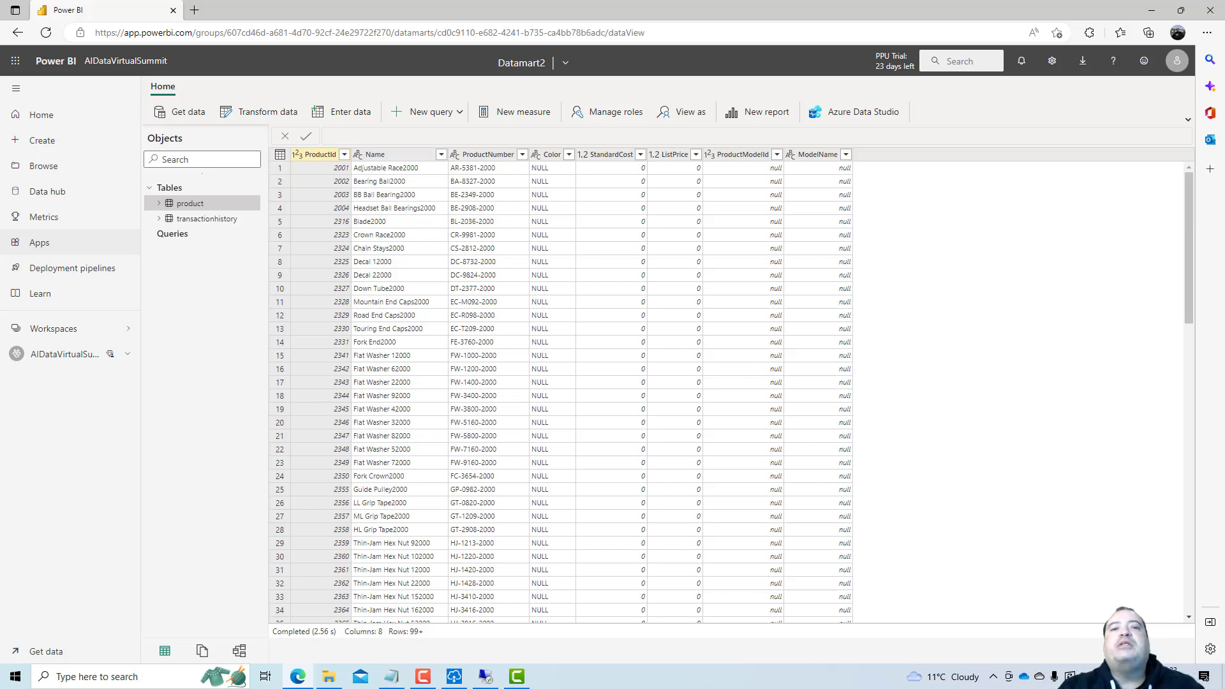
Rename the datamart to Adventure.
left_click(537, 69)
left_click(539, 105)
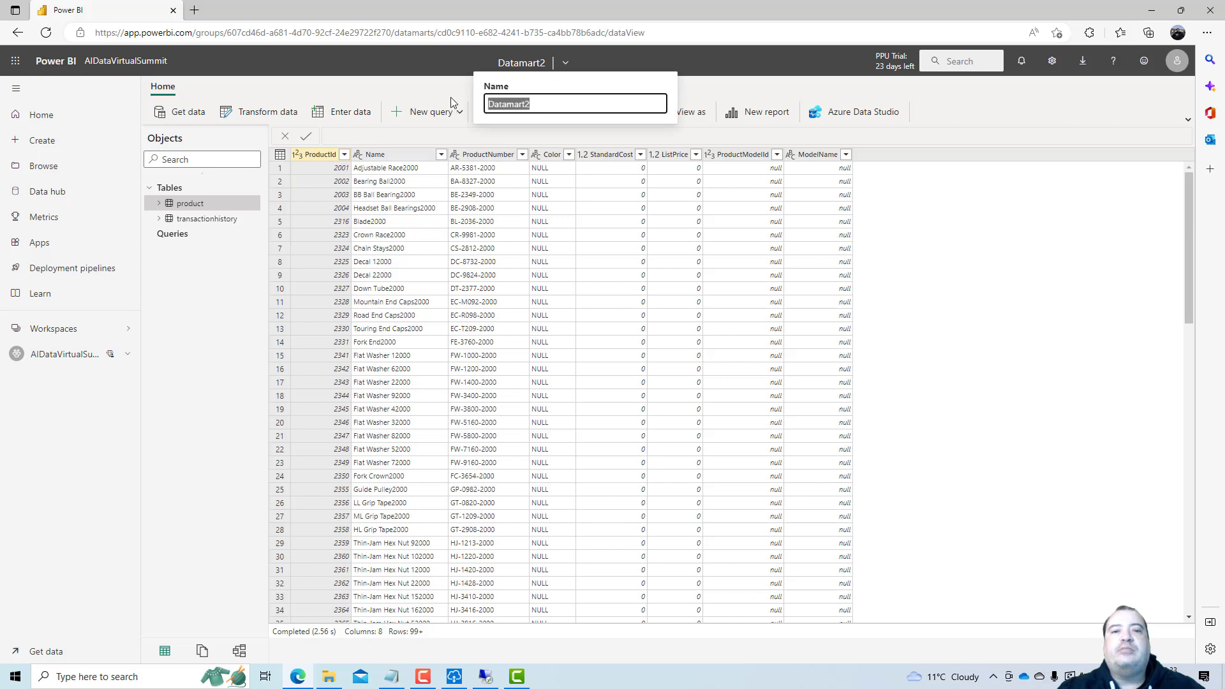
double_click(488, 102)
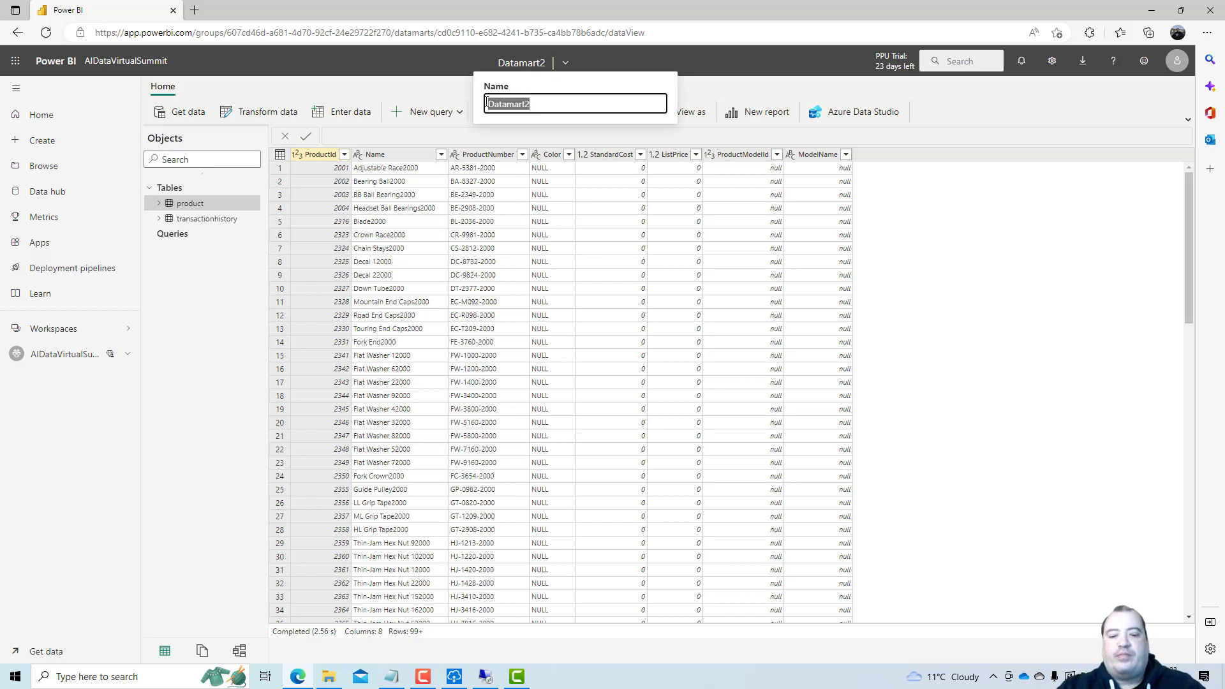
left_click(487, 102)
type("Ad")
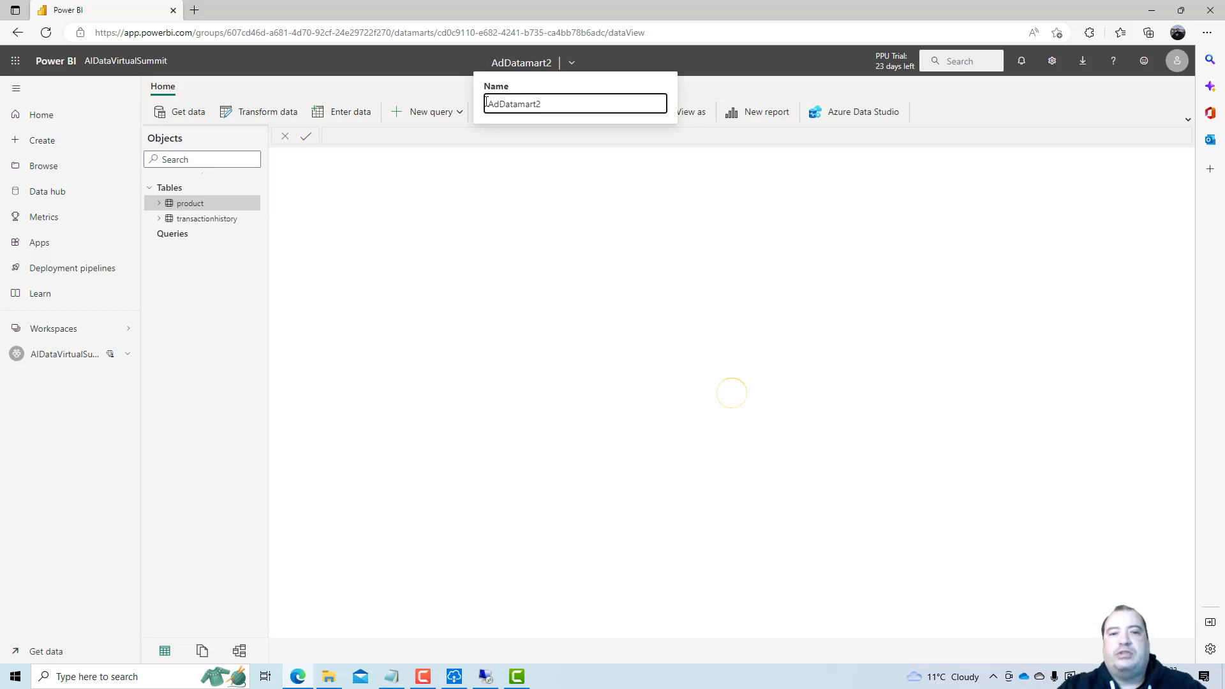
type("venture")
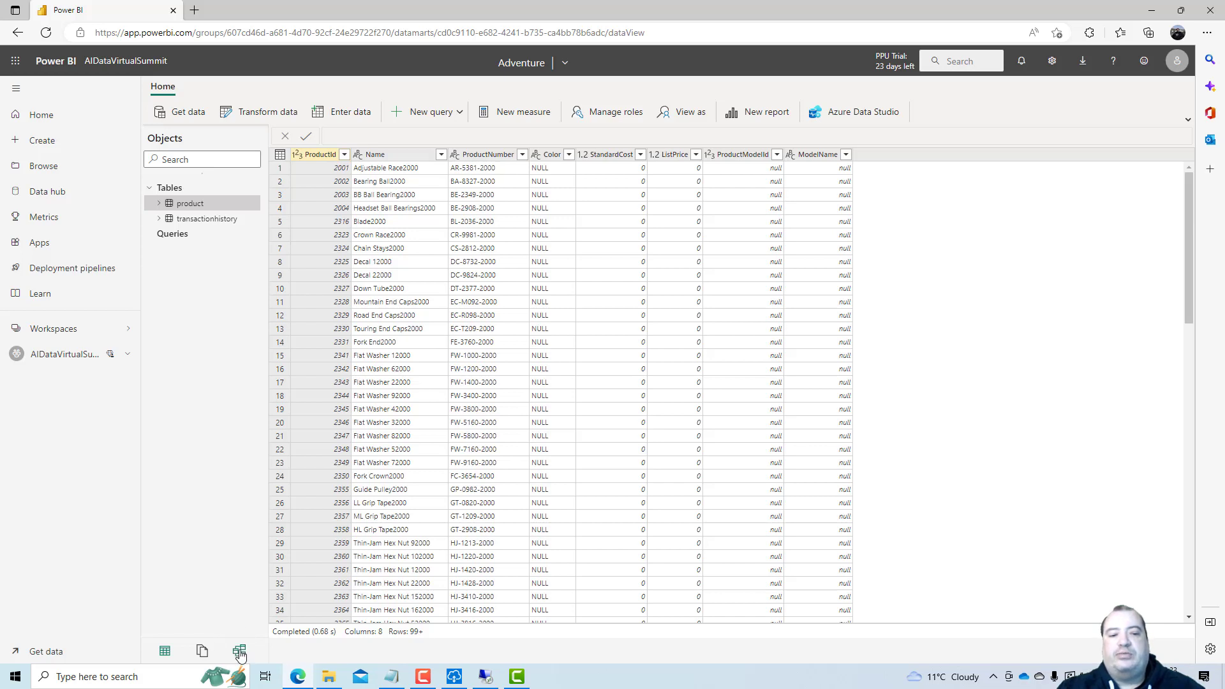
Create an active many-to-one relationship from transactionhistory's ProductID to product's ProductId in the model, with single cross-filter direction.
left_click(240, 652)
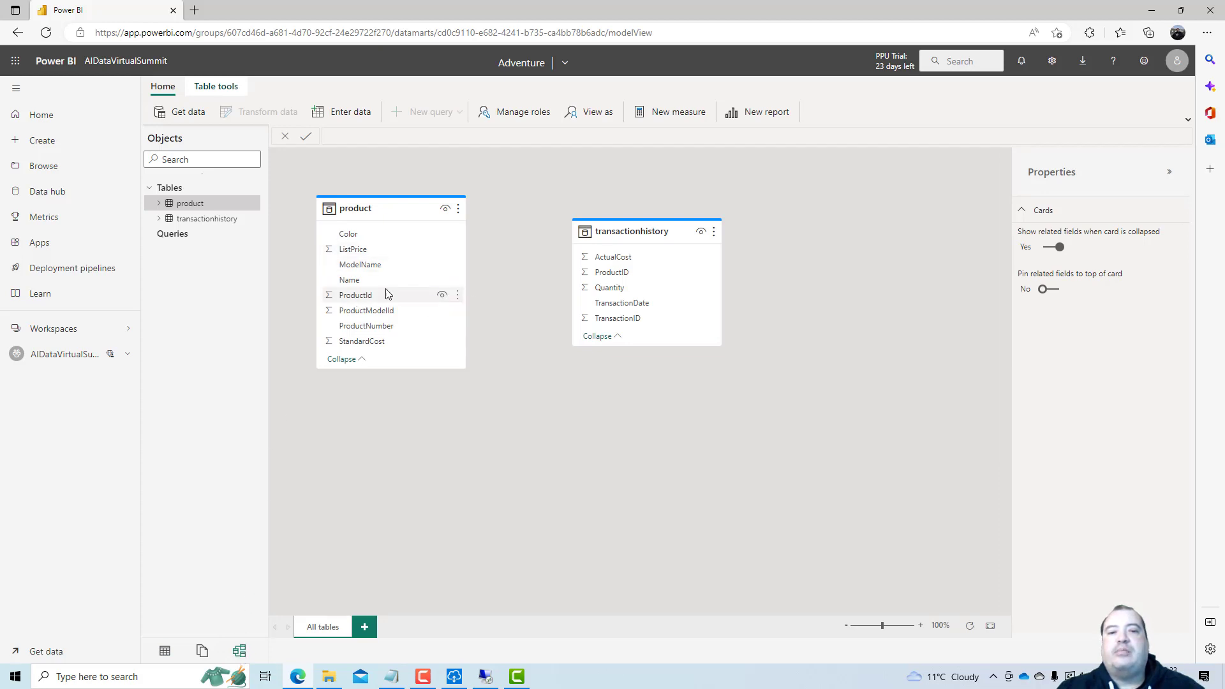
left_click_drag(606, 275, 377, 301)
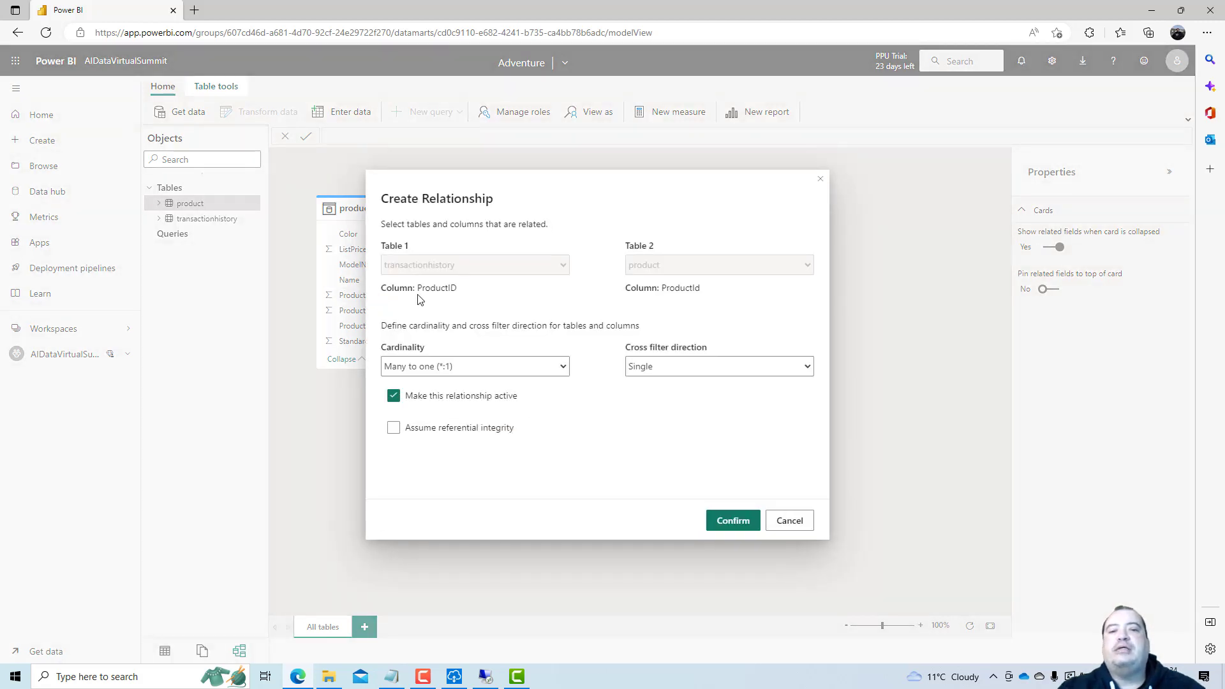
left_click(721, 526)
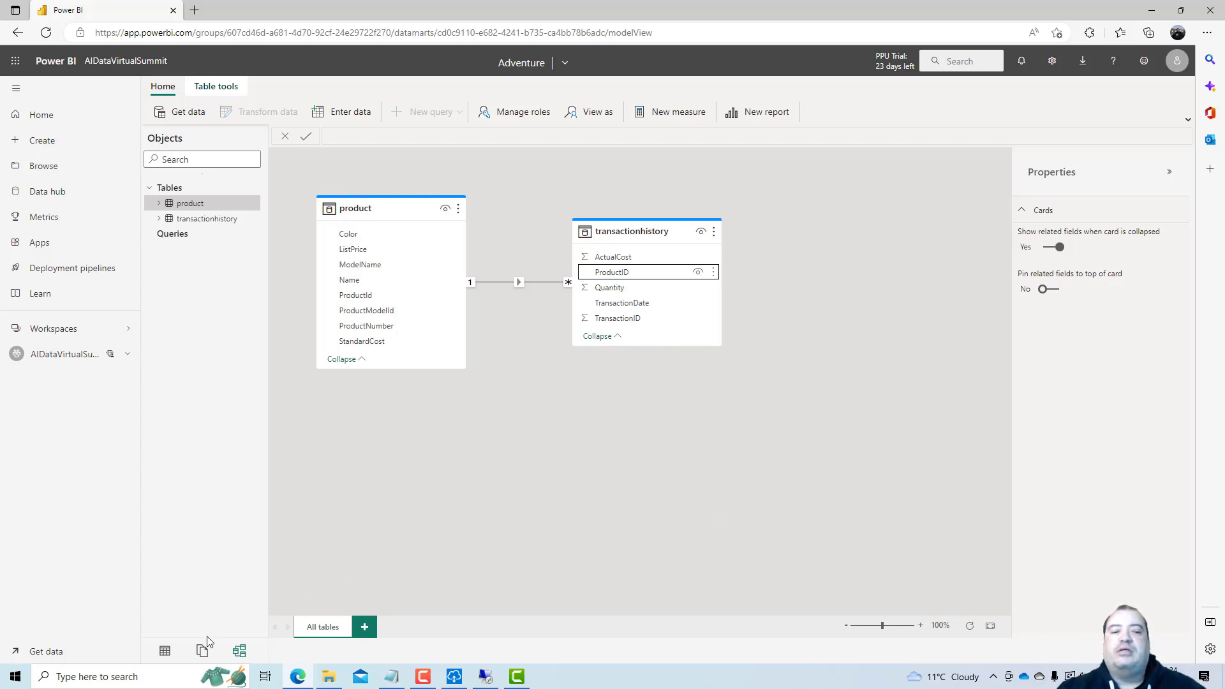
Create a new visual query and add the transactionhistory and product tables to its canvas.
left_click(201, 651)
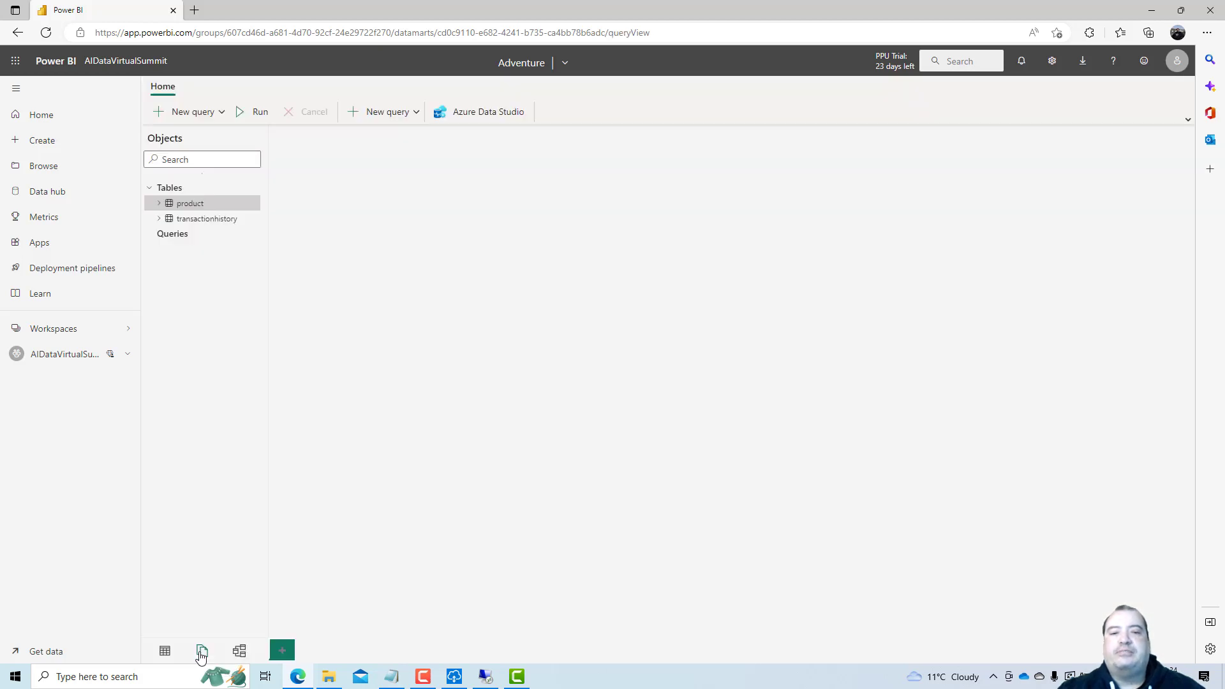
left_click(222, 112)
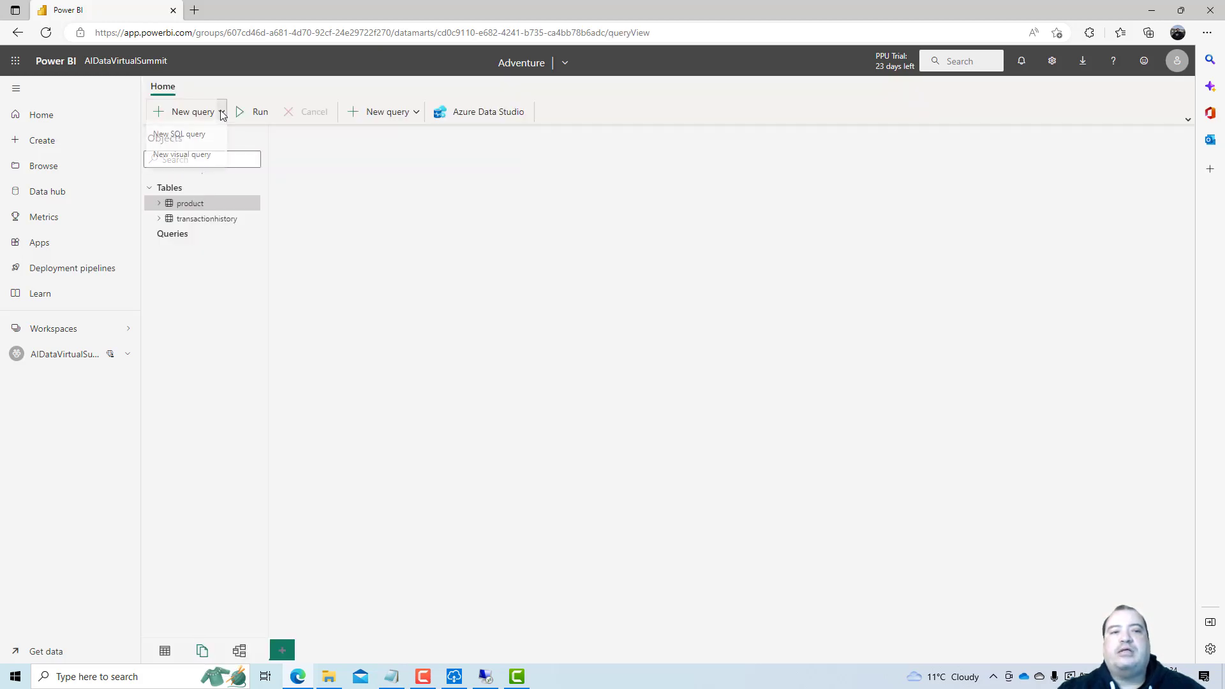
left_click(196, 158)
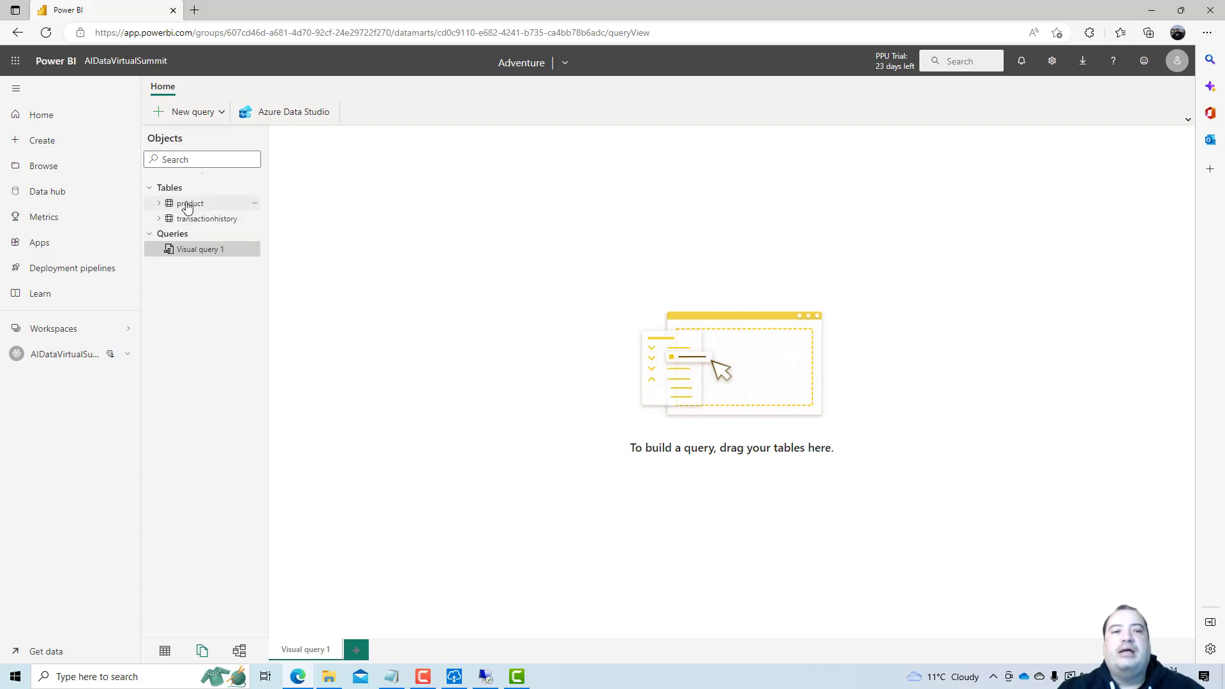
left_click_drag(180, 219, 357, 192)
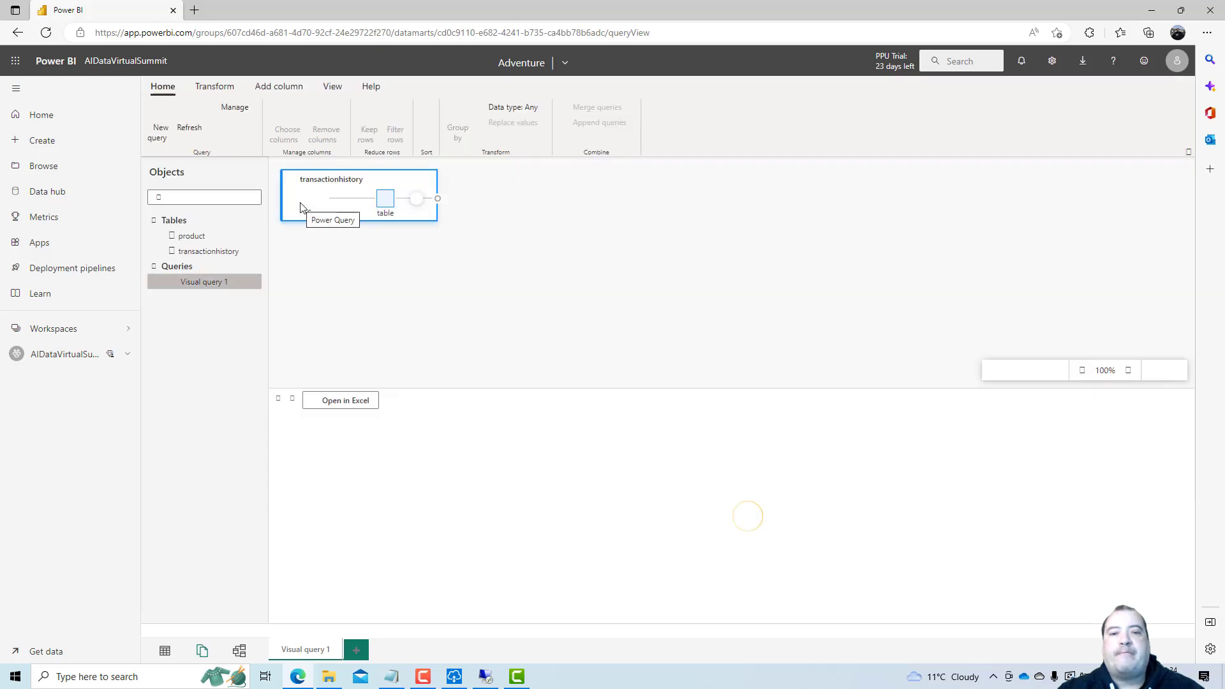
left_click_drag(195, 238, 355, 258)
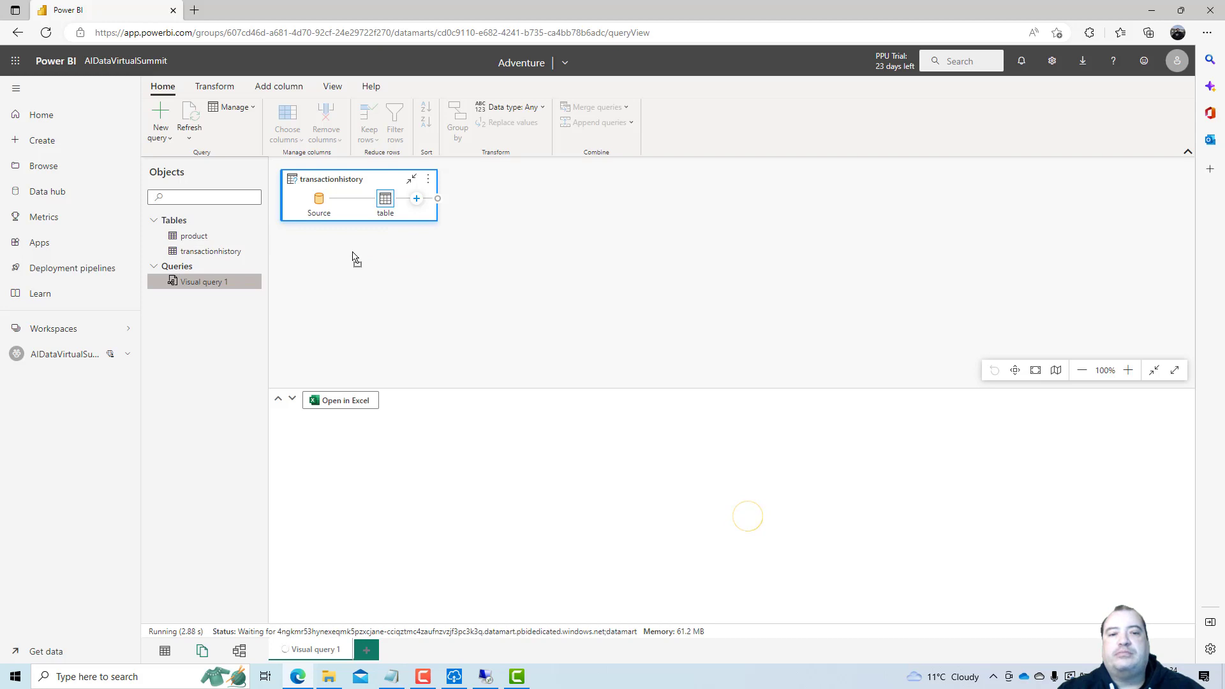
left_click_drag(356, 259, 355, 258)
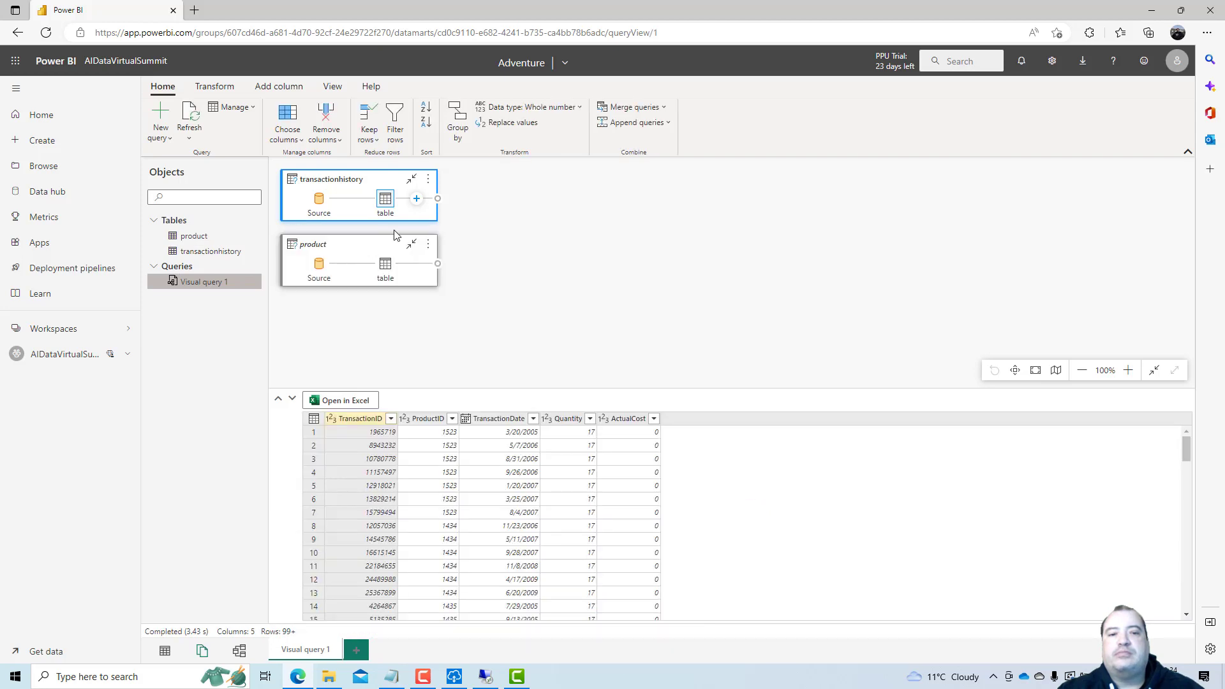
Merge transactionhistory with product as the right table, matching ProductID to ProductId with a left outer join.
left_click(417, 200)
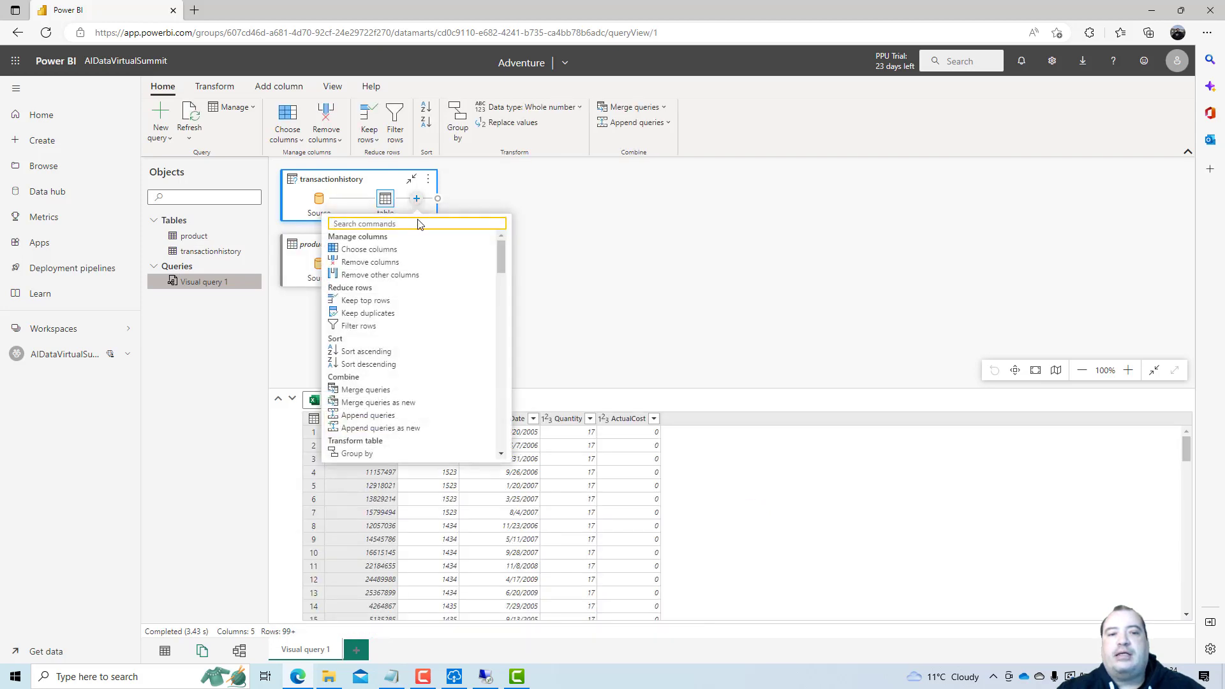
left_click(397, 390)
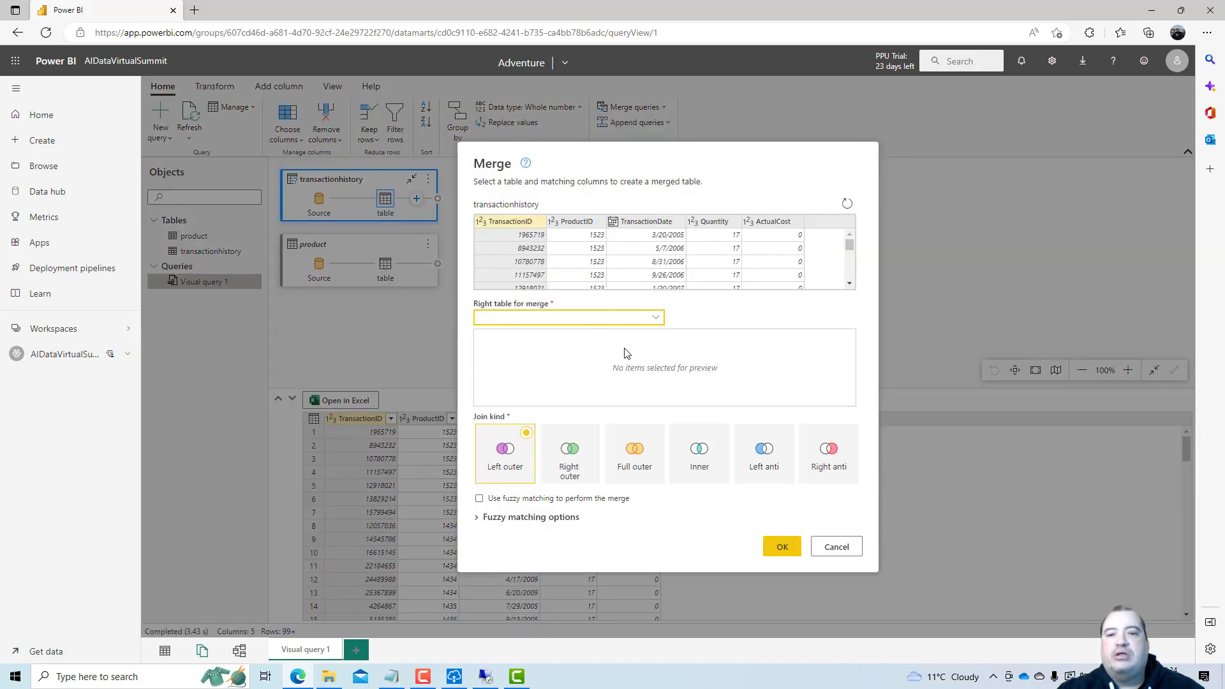
left_click(615, 318)
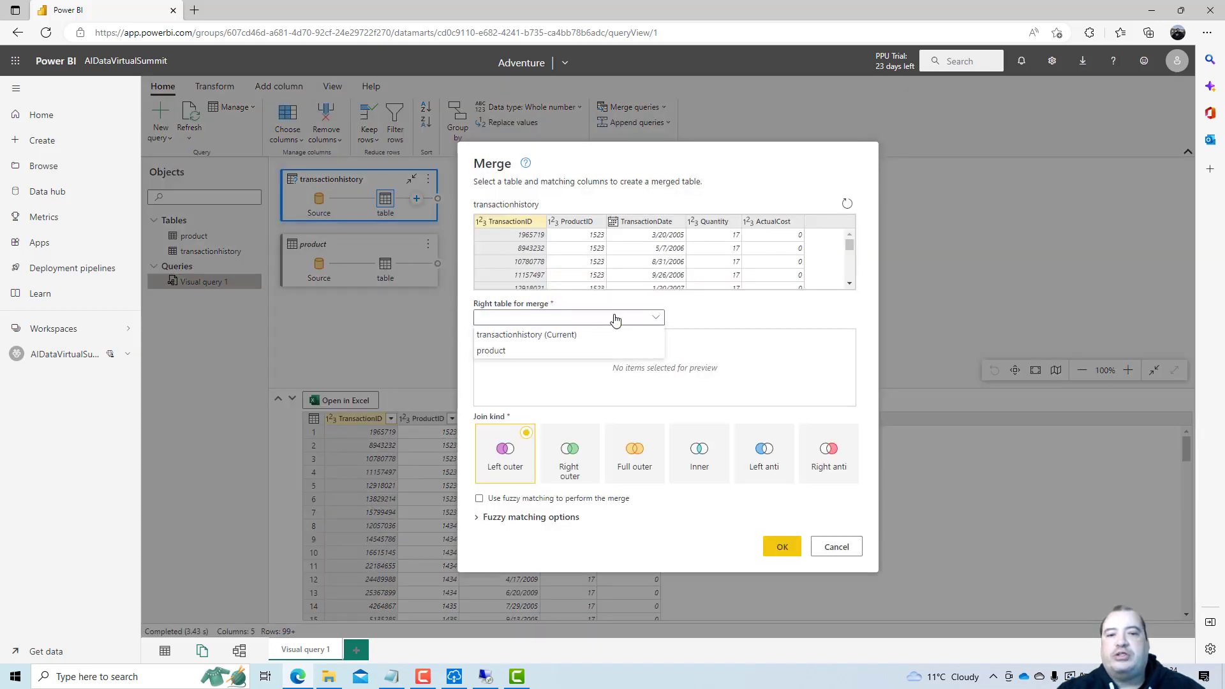
left_click(574, 352)
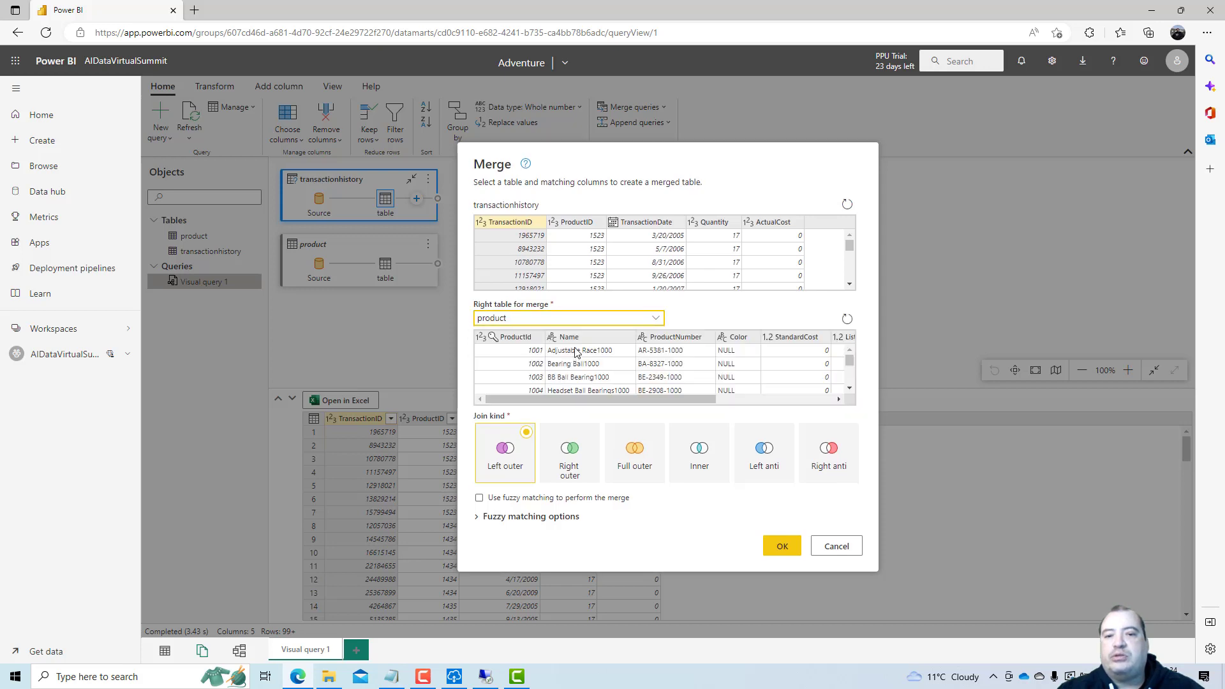
left_click(578, 222)
left_click(514, 337)
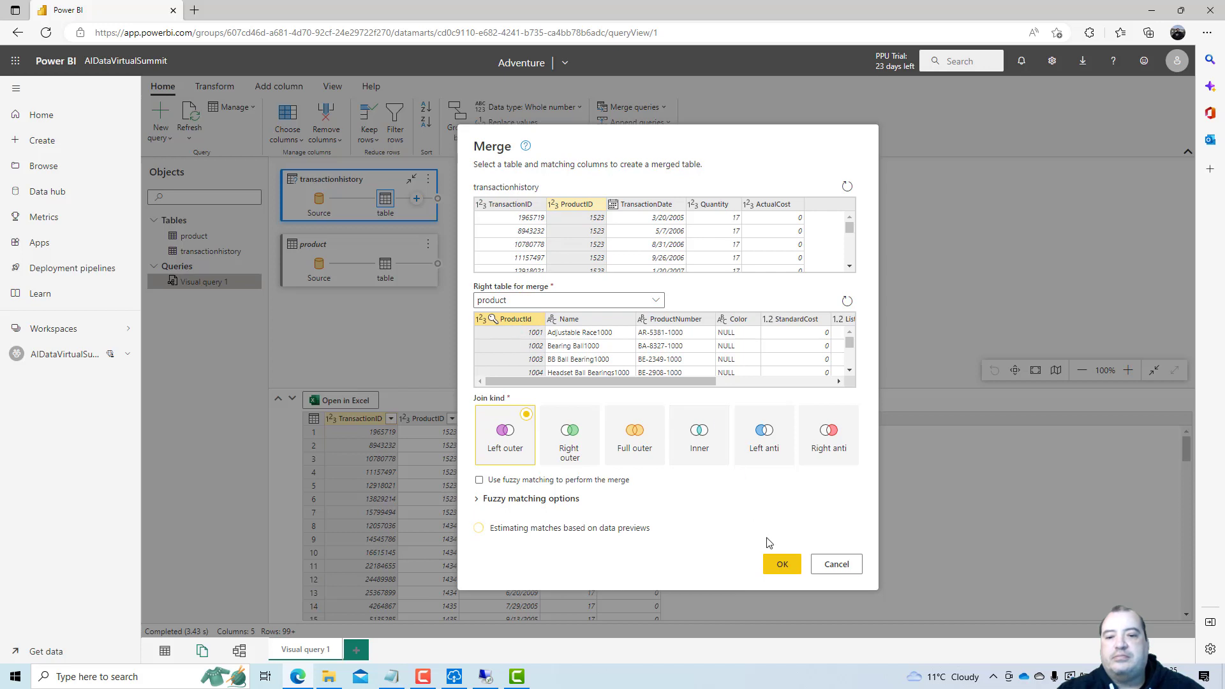
left_click(784, 565)
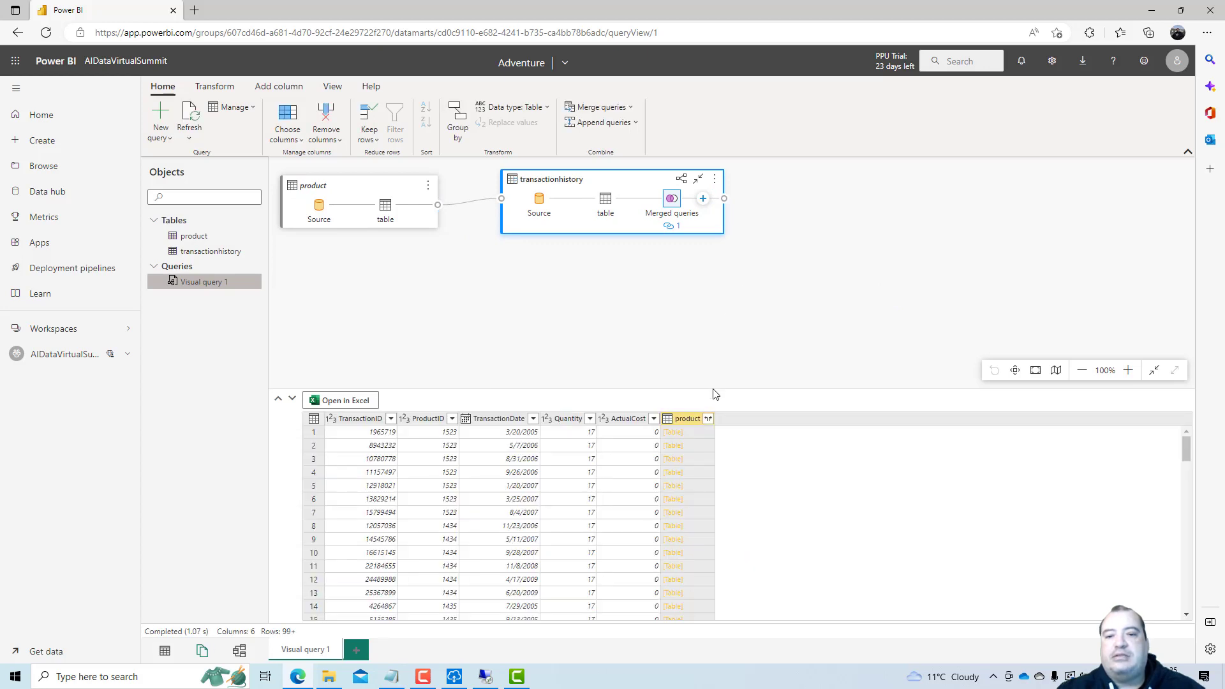
Expand the merged product column to include only ModelName.
left_click(707, 420)
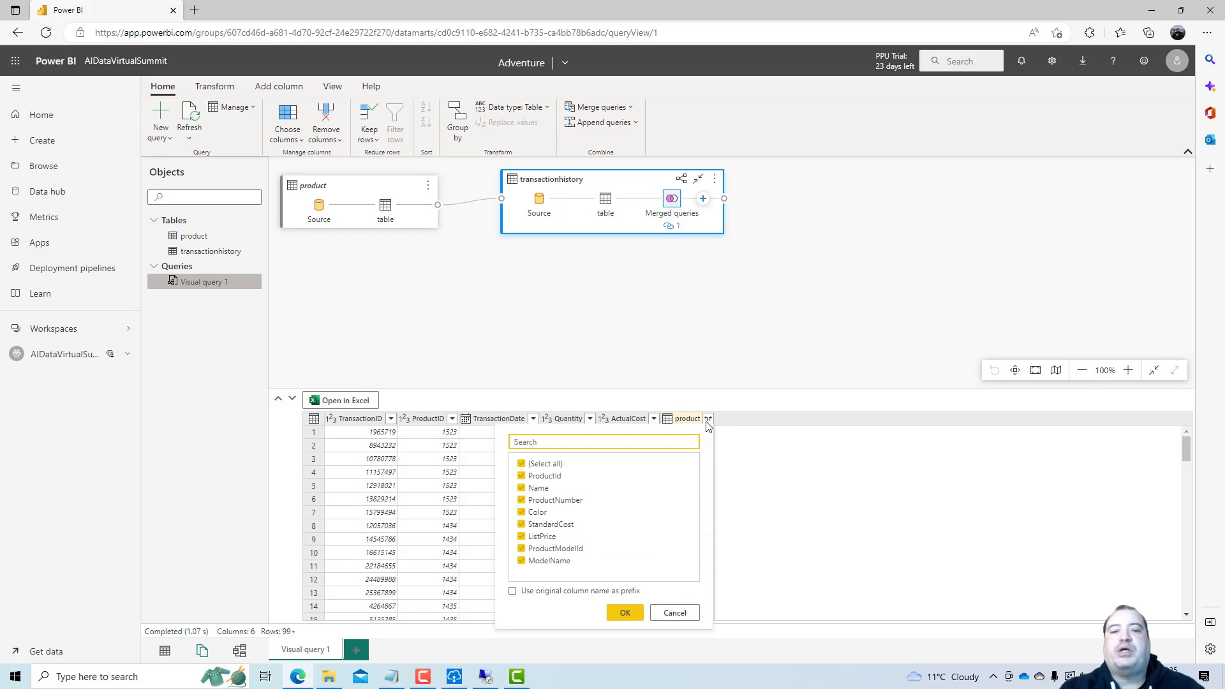
left_click(522, 464)
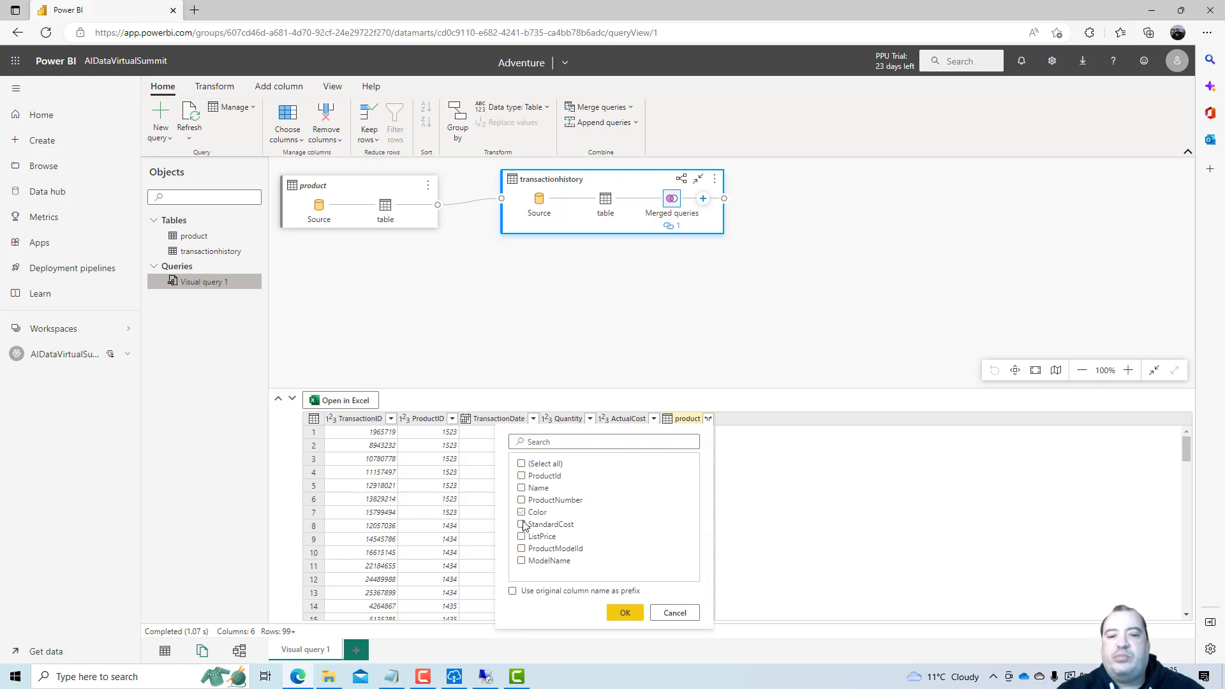
left_click(521, 562)
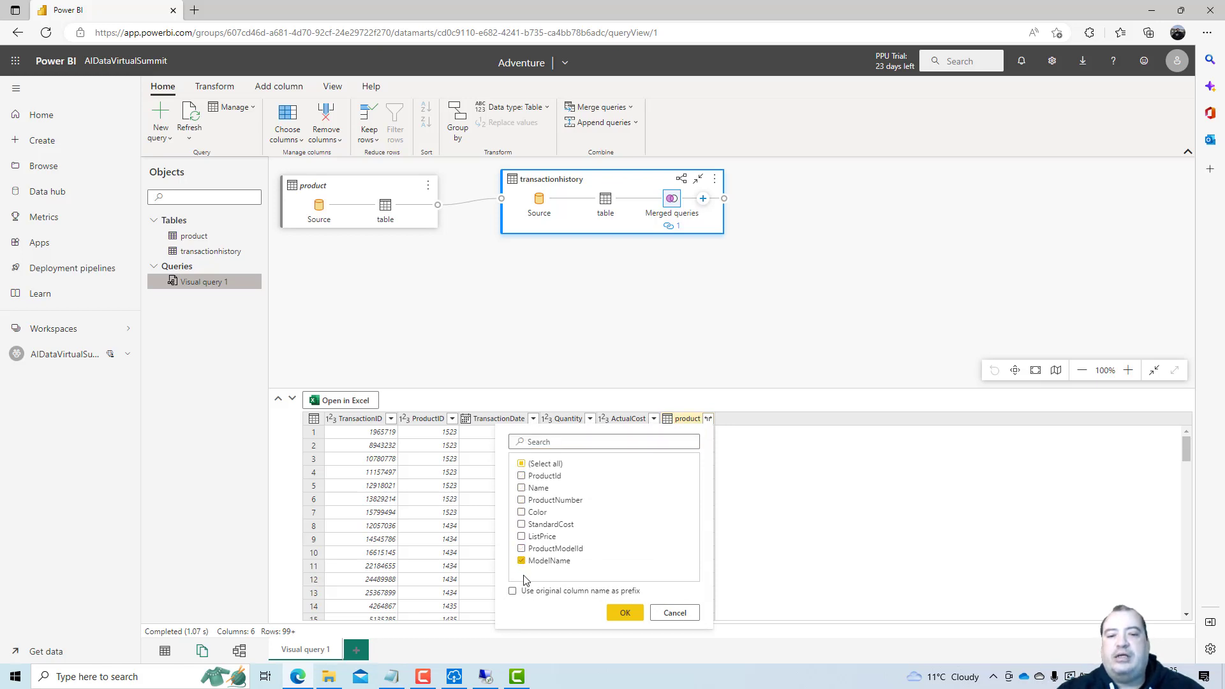
left_click(625, 613)
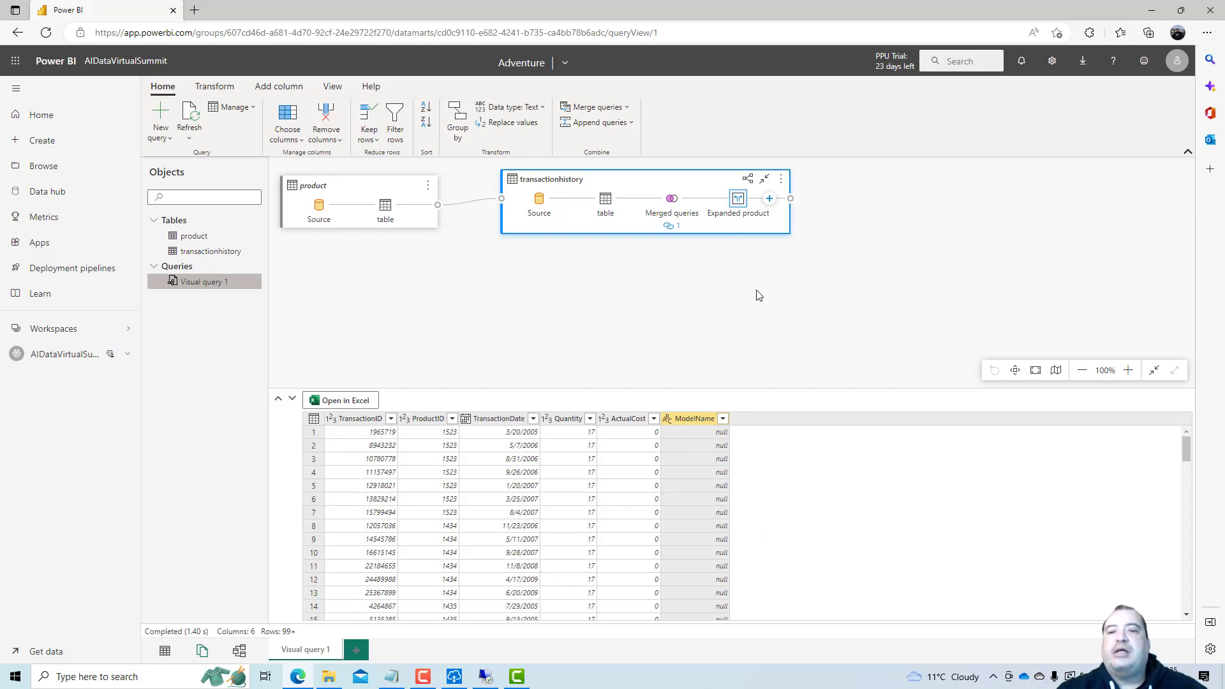
Group the rows by ModelName with a new column Total that sums ActualCost, and widen the ModelName column.
left_click(770, 199)
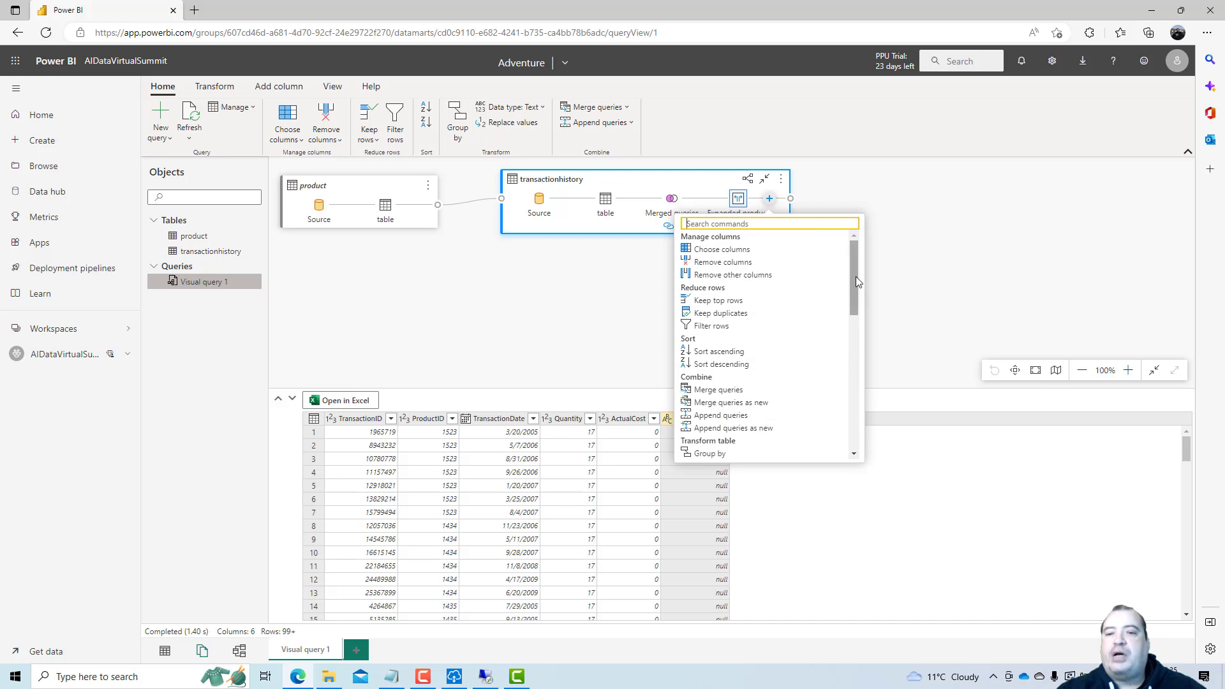
left_click_drag(856, 277, 853, 329)
left_click(783, 329)
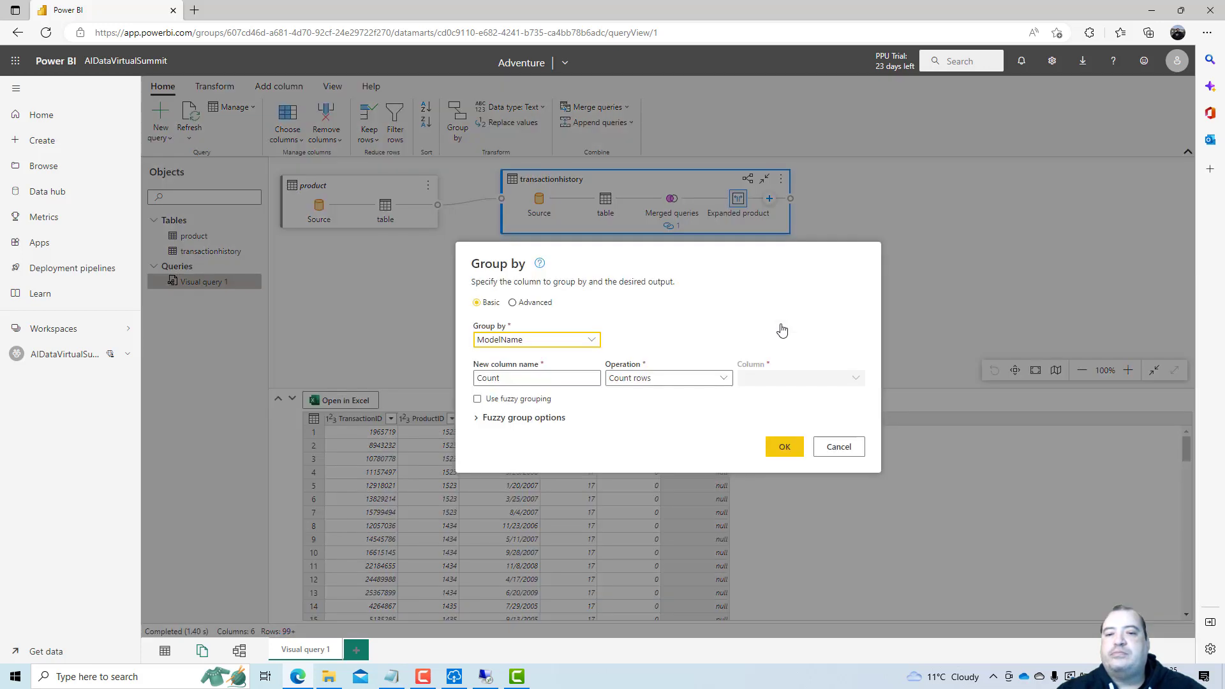
left_click_drag(537, 379, 403, 384)
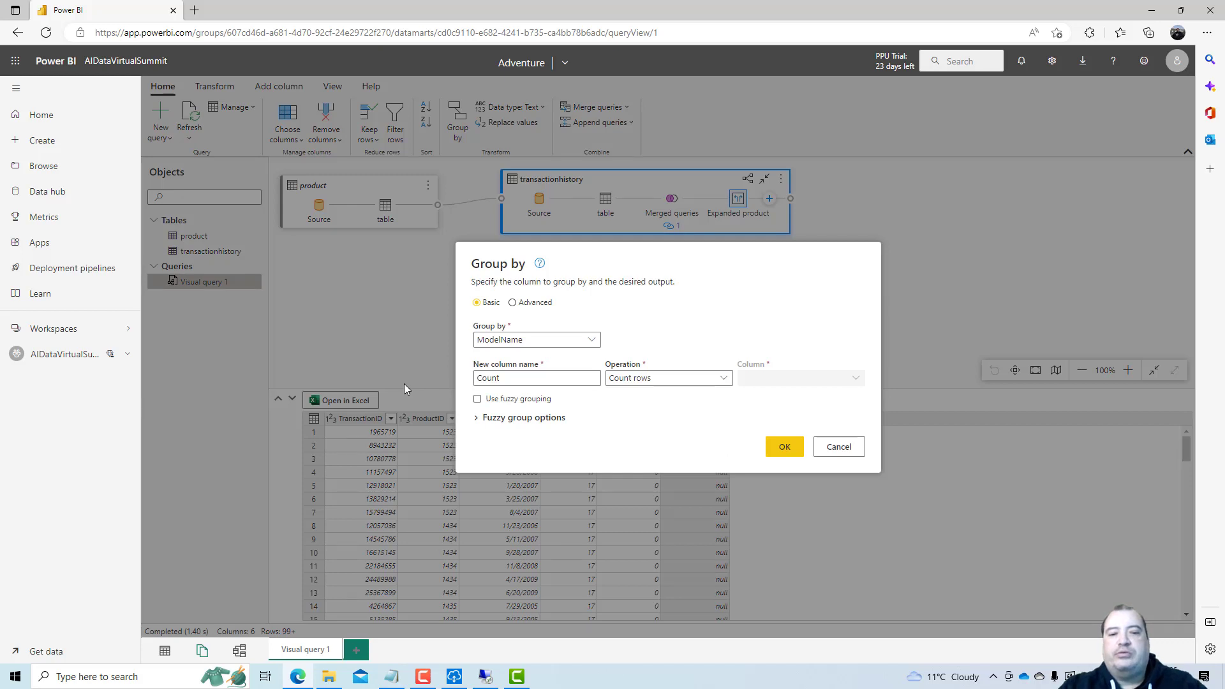
left_click_drag(505, 381, 466, 382)
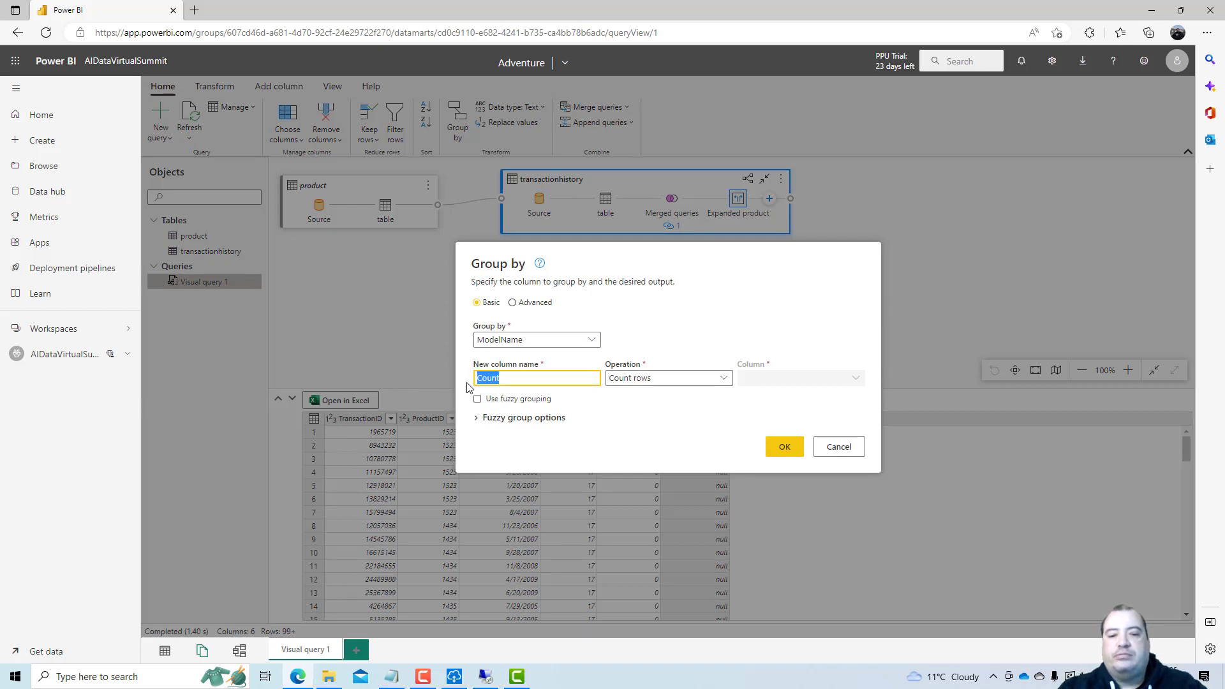
type("Total")
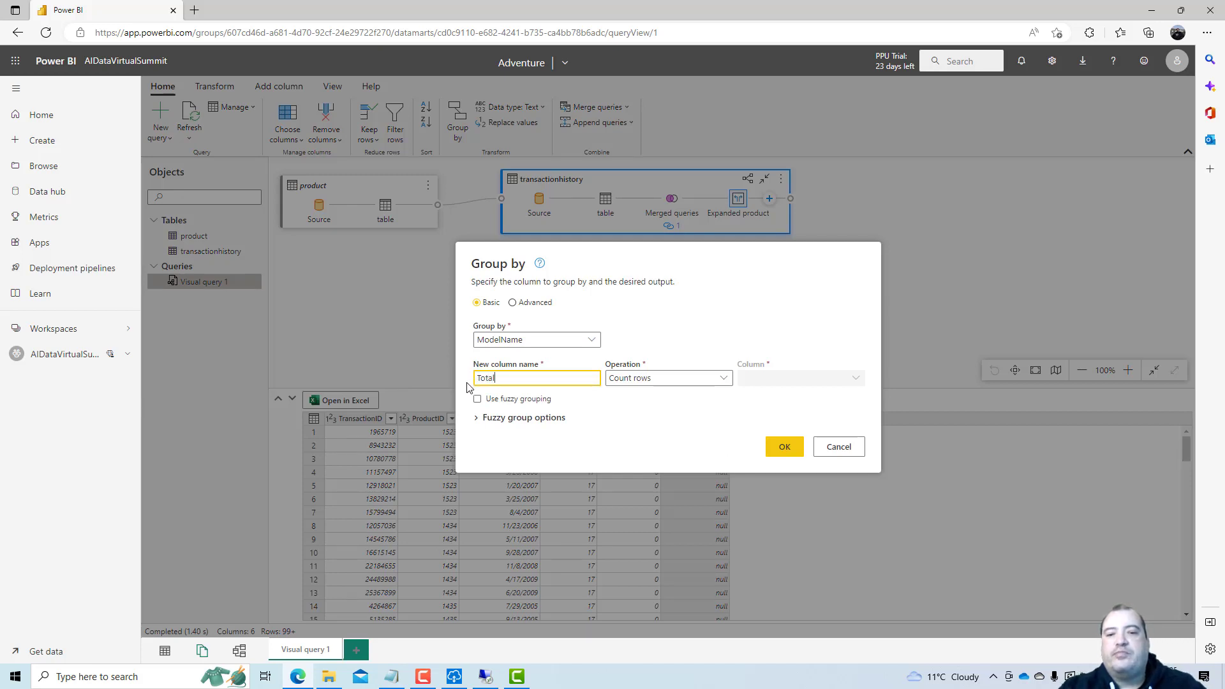
left_click(632, 379)
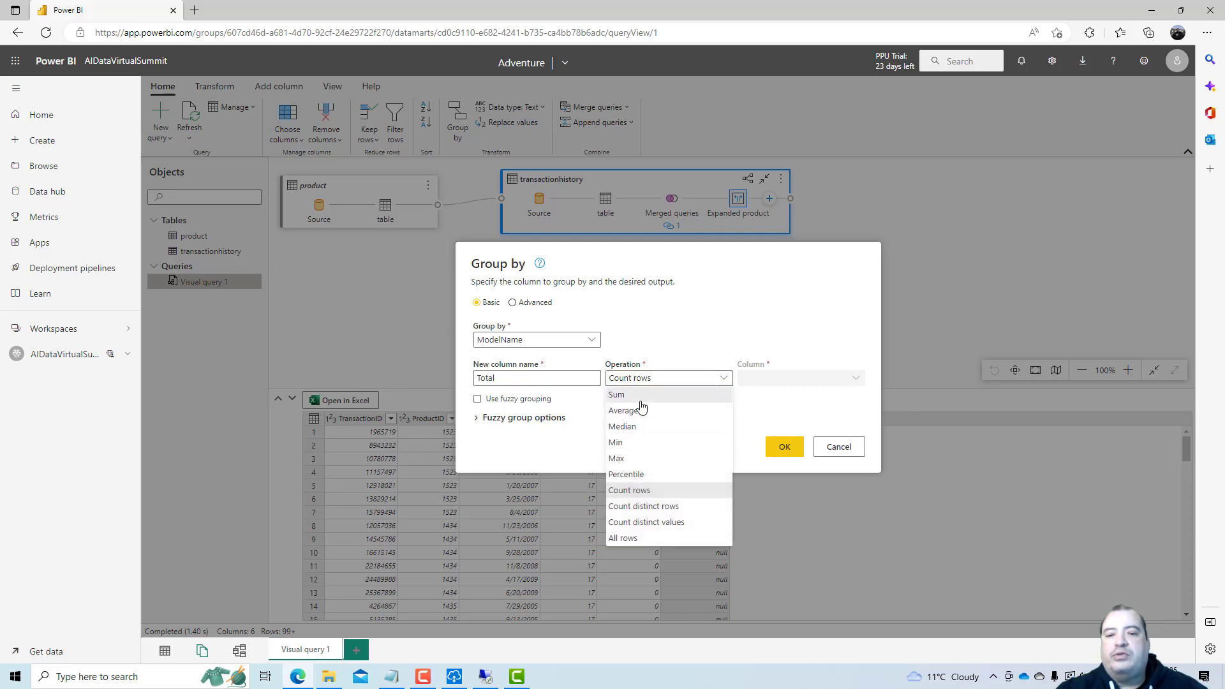
left_click(632, 395)
left_click(794, 381)
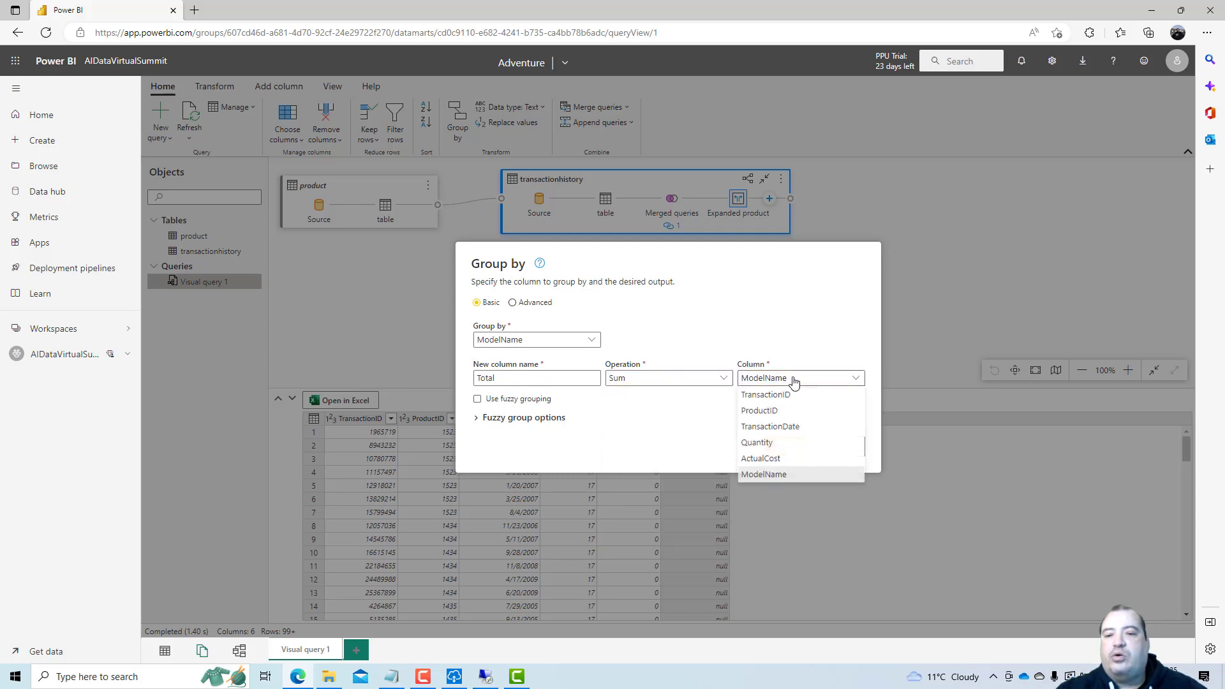
left_click(788, 459)
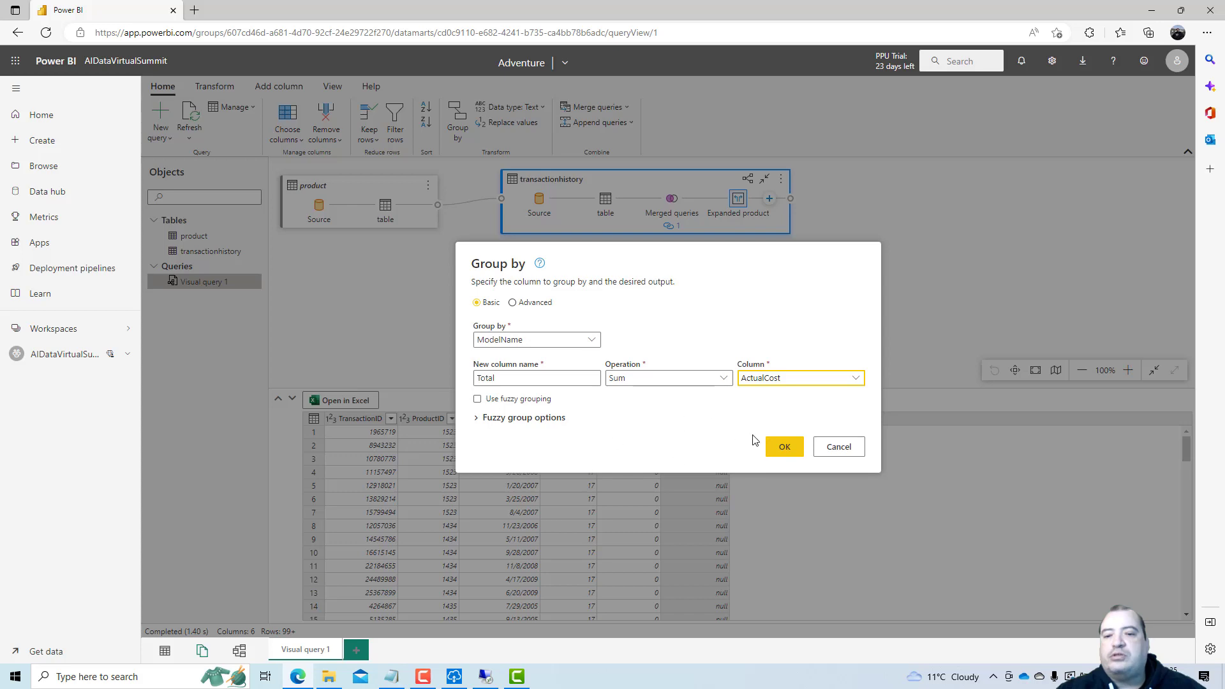
left_click(787, 449)
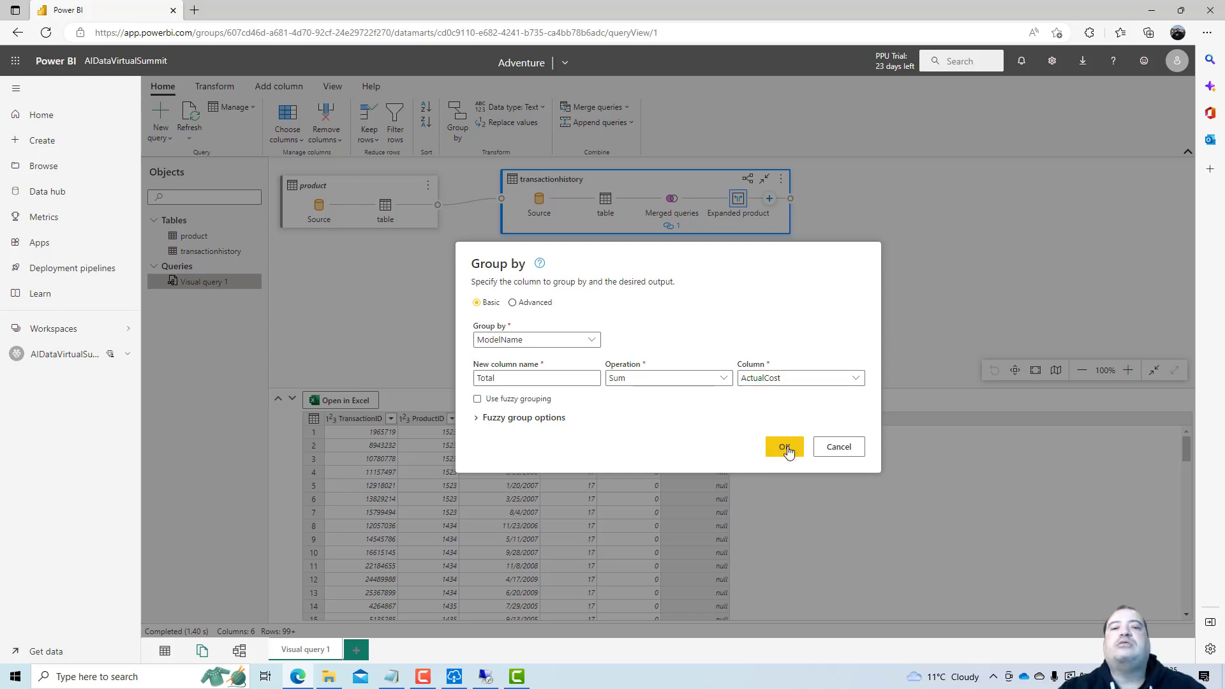
left_click(786, 448)
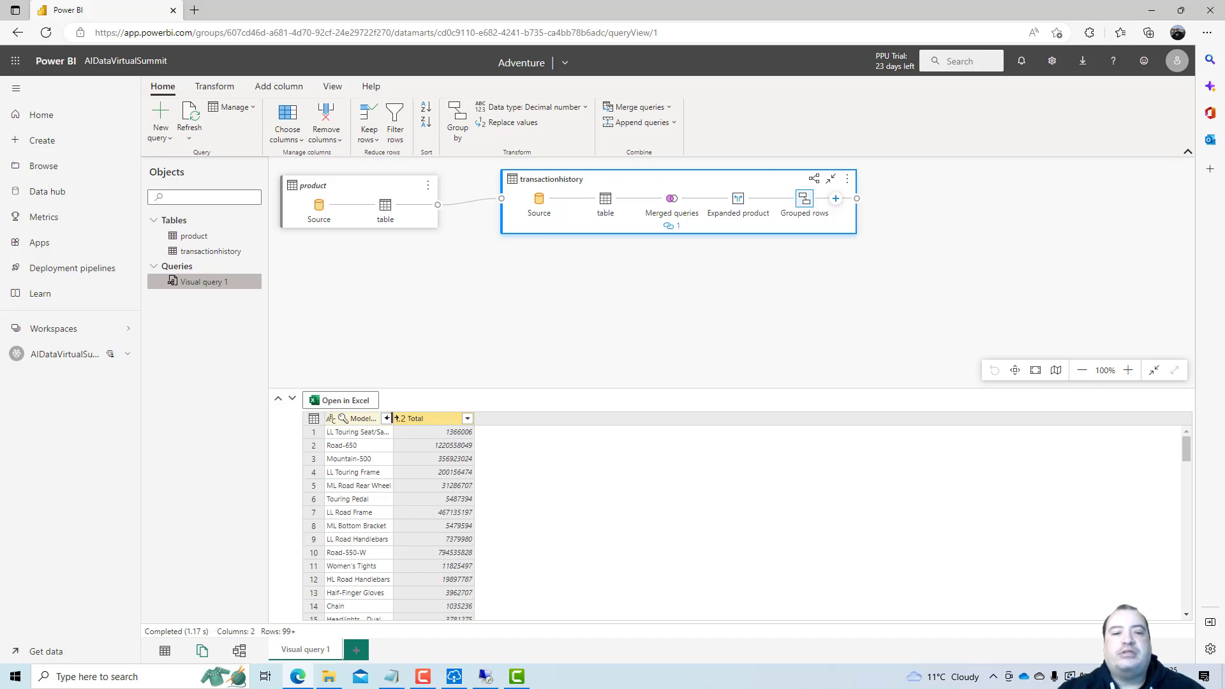
left_click_drag(391, 418, 425, 418)
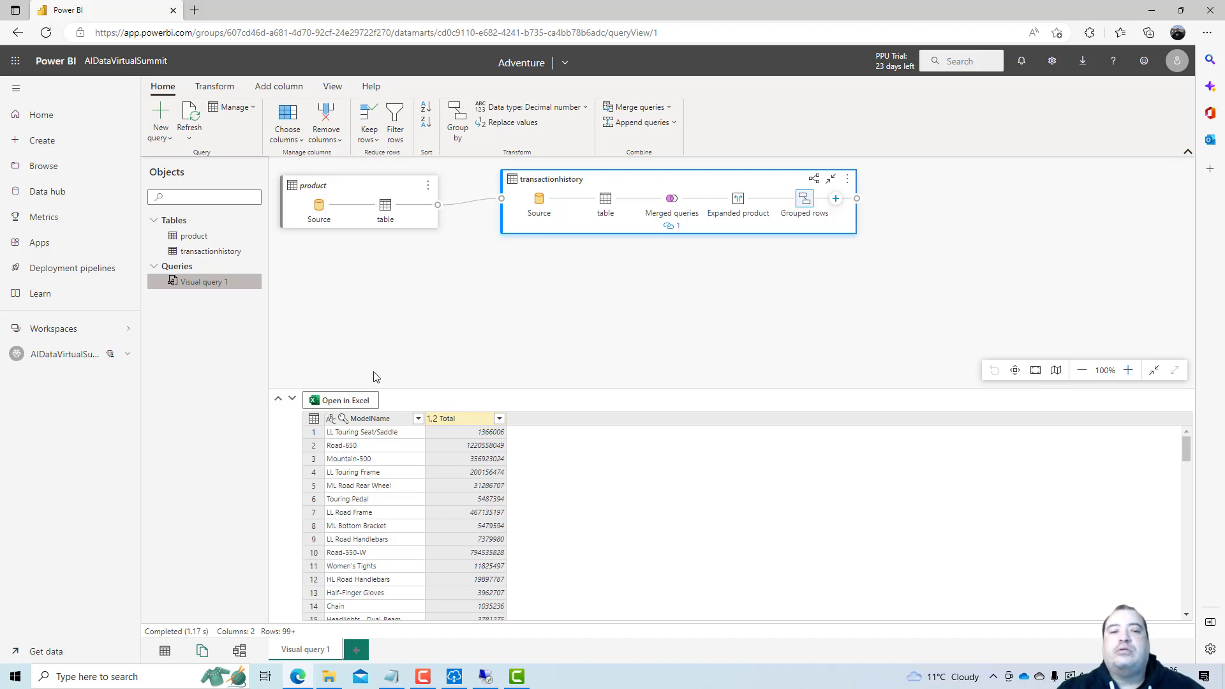
Rename the visual query as Total by Model.
double_click(307, 650)
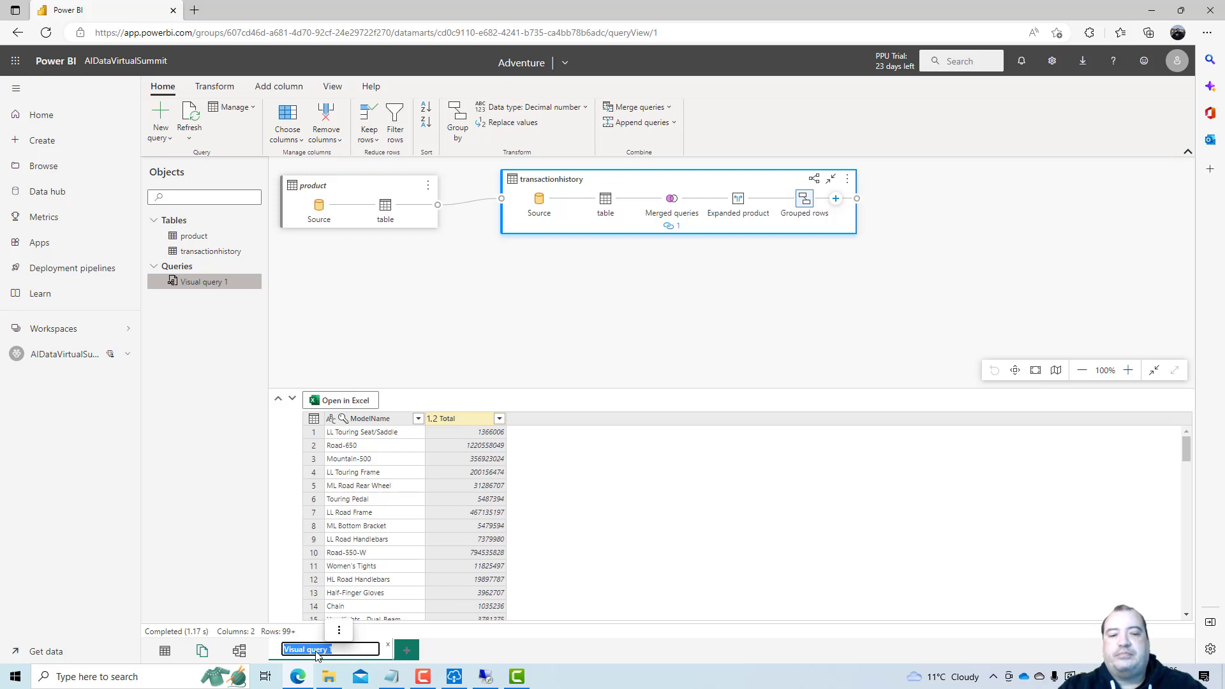
type("Total")
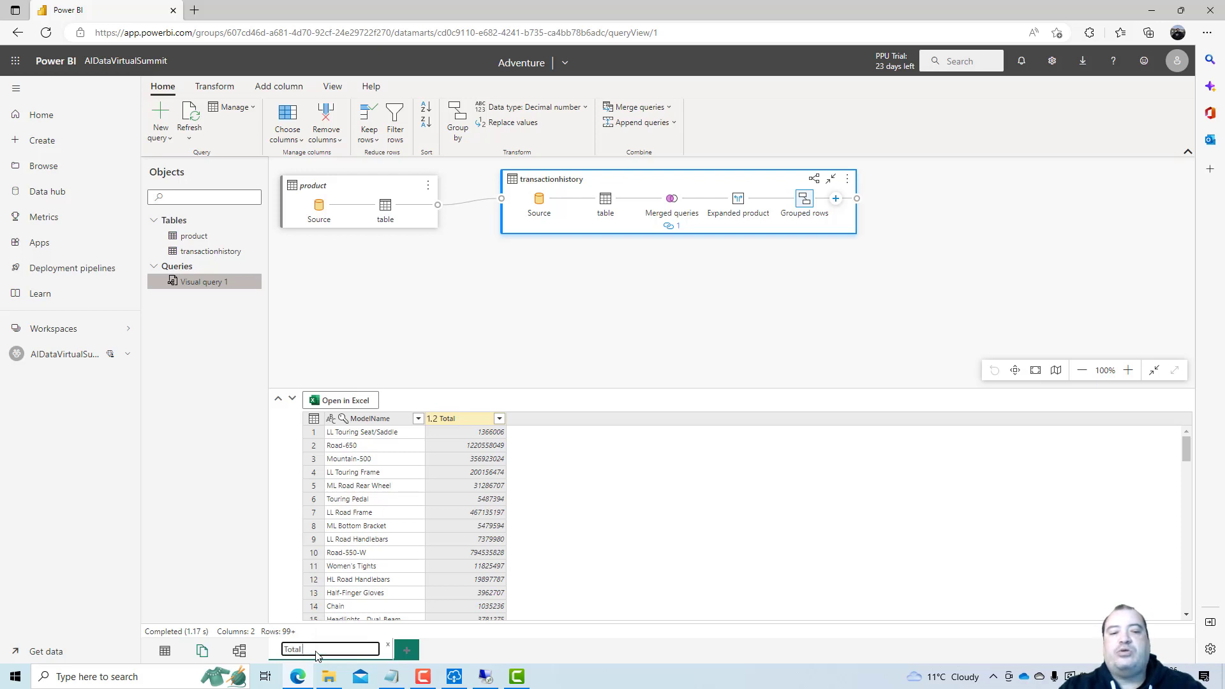
type(" by Mode")
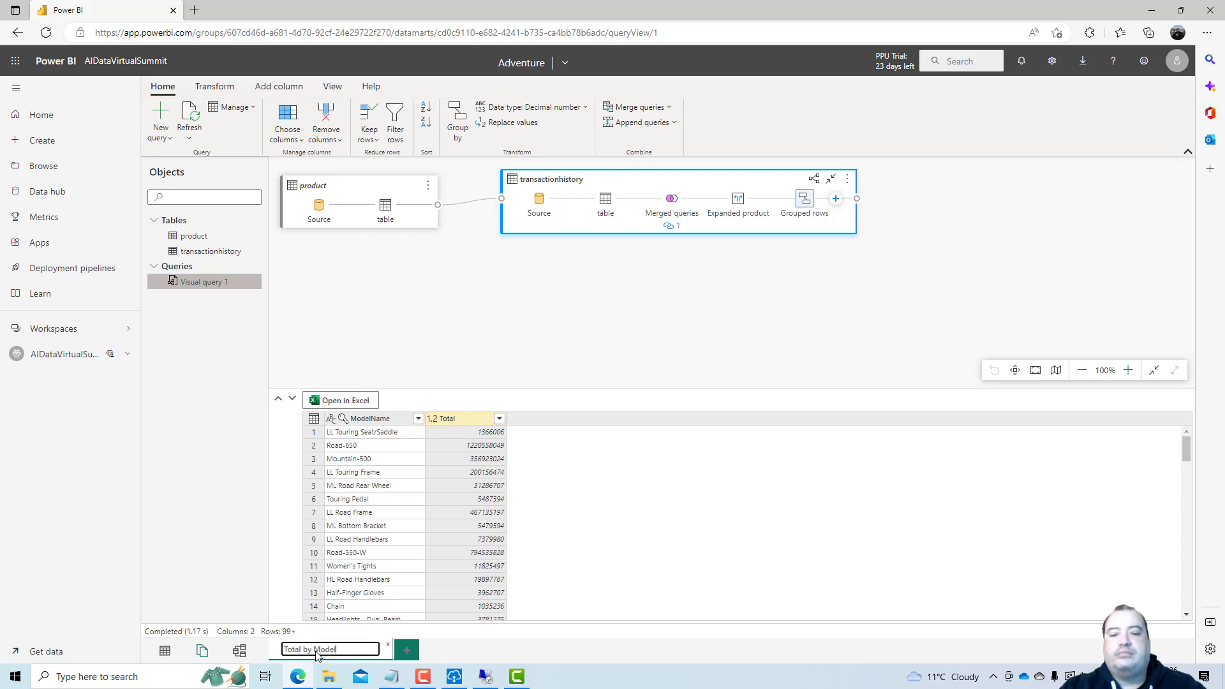
type("l")
key("Return")
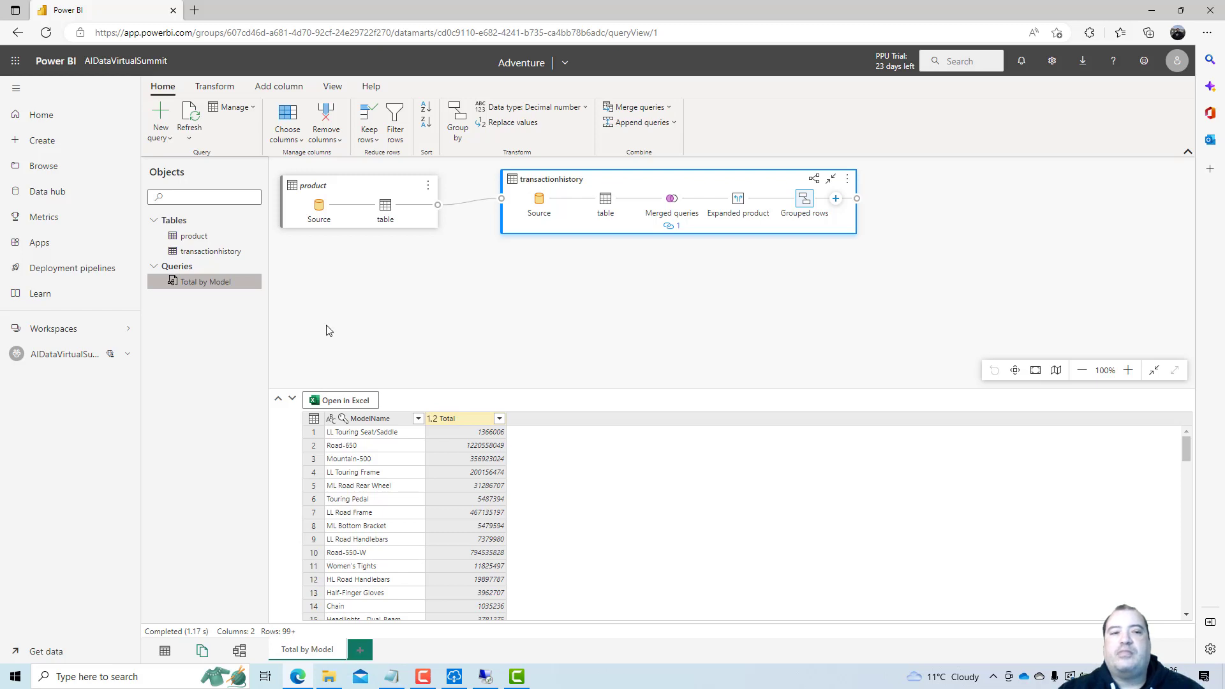
Create and run a SQL query selecting ModelName and sum(actualcost) as Total from product inner joined to transactionhistory on productid, grouped by ModelName.
left_click(163, 138)
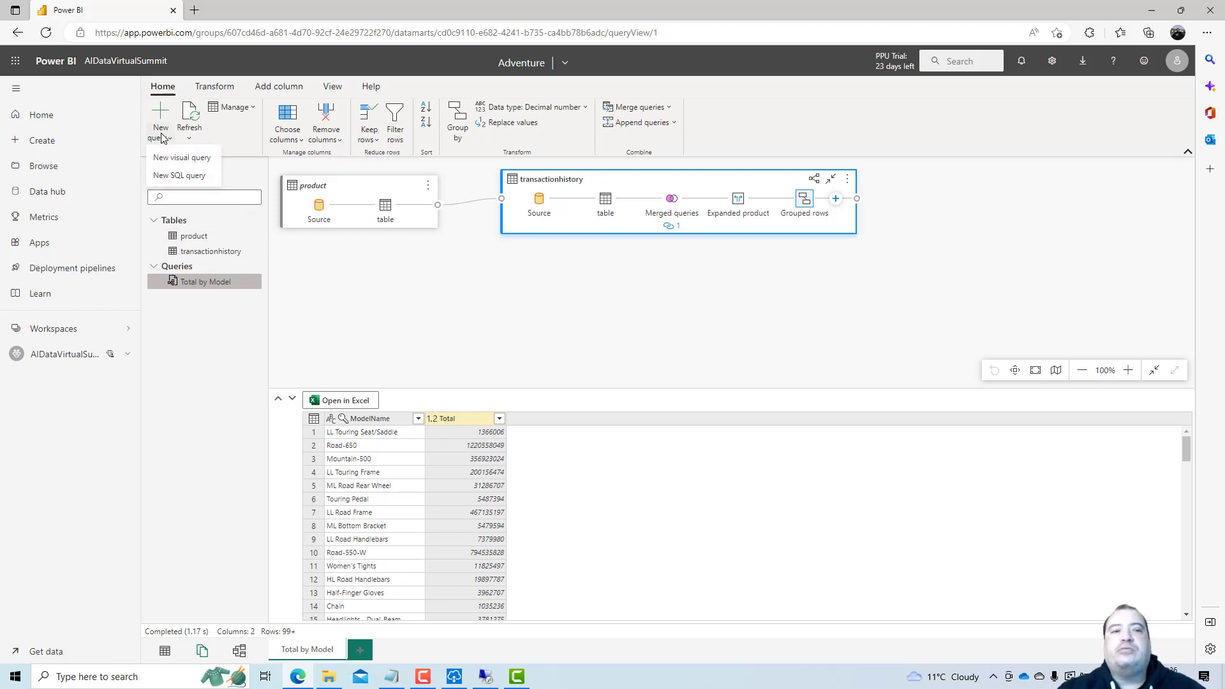
left_click(189, 175)
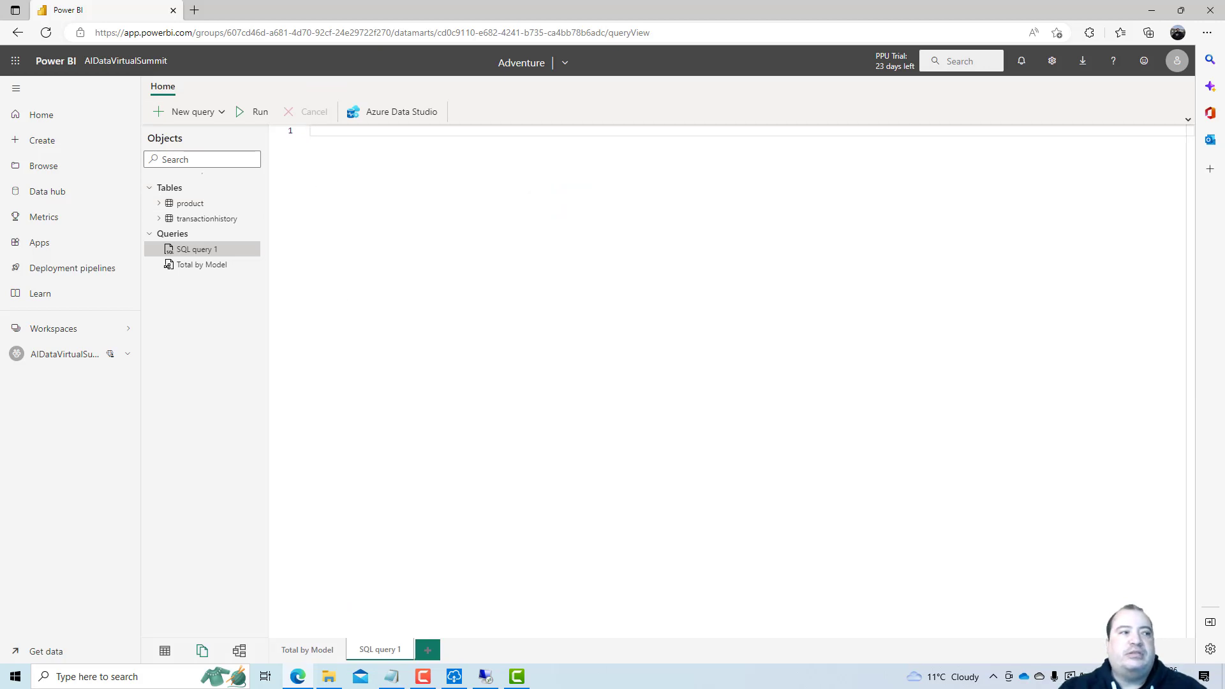
key("alt+Tab")
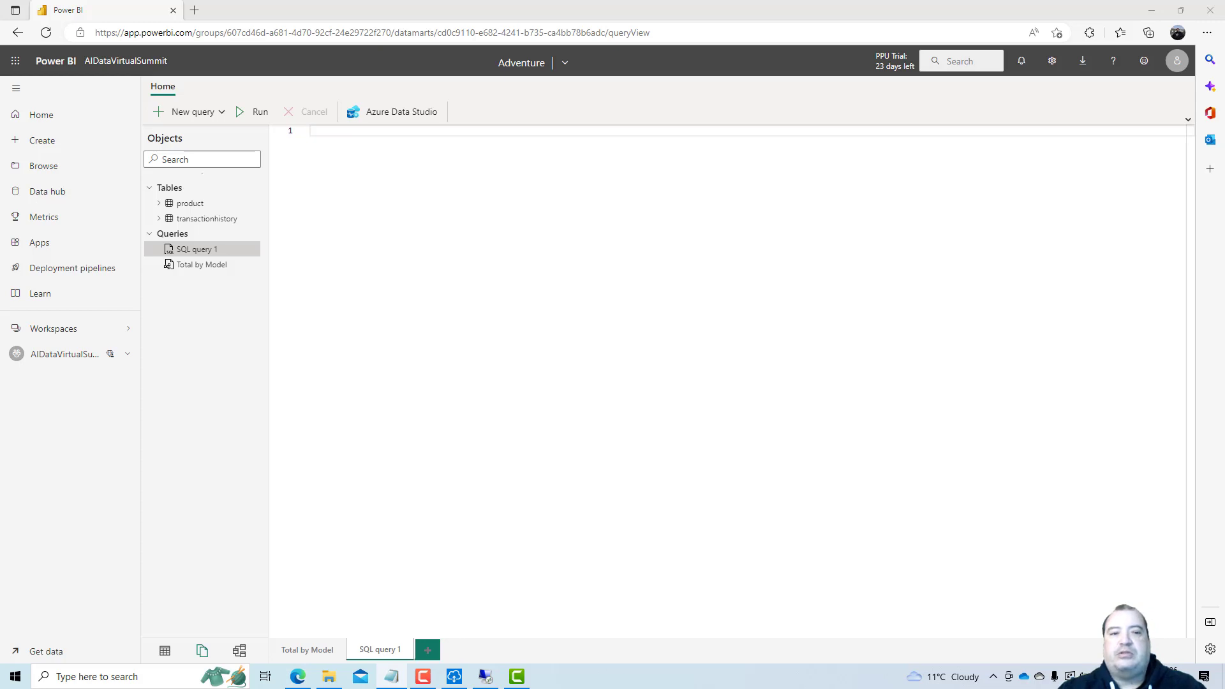
left_click(512, 148)
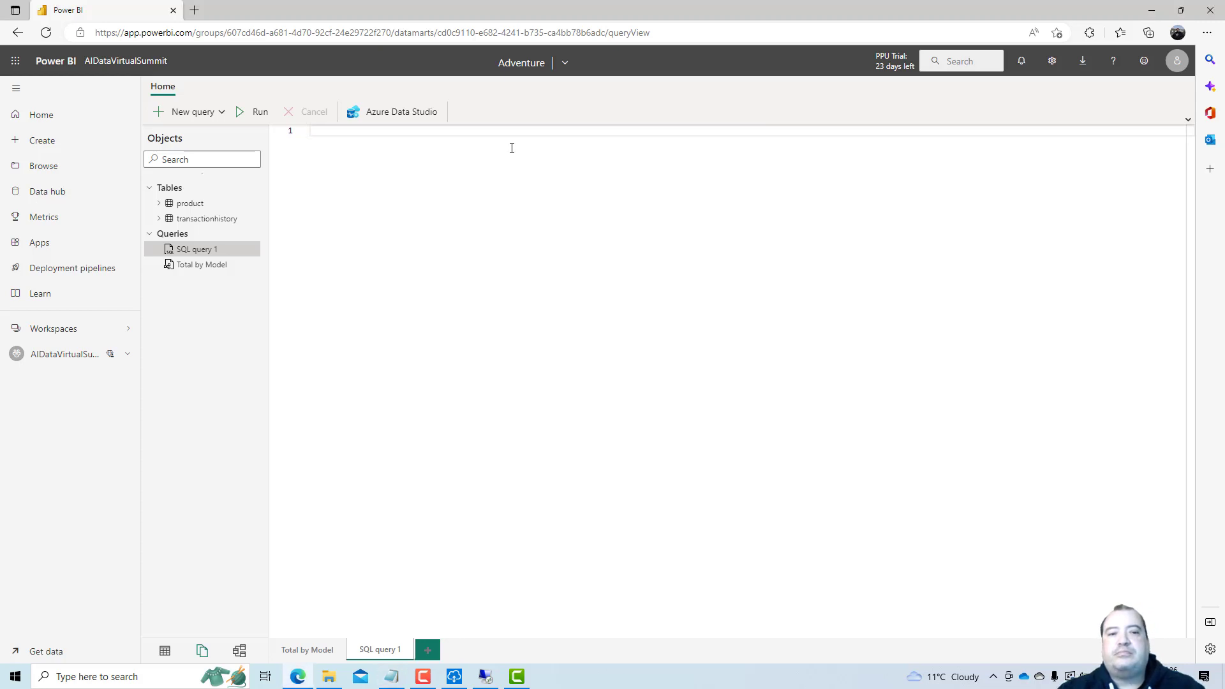
type("select ModelName, sum(actualcost) as Total from product inner join transactionhistory on product.productid=transactionhistory.productid group by ModelName")
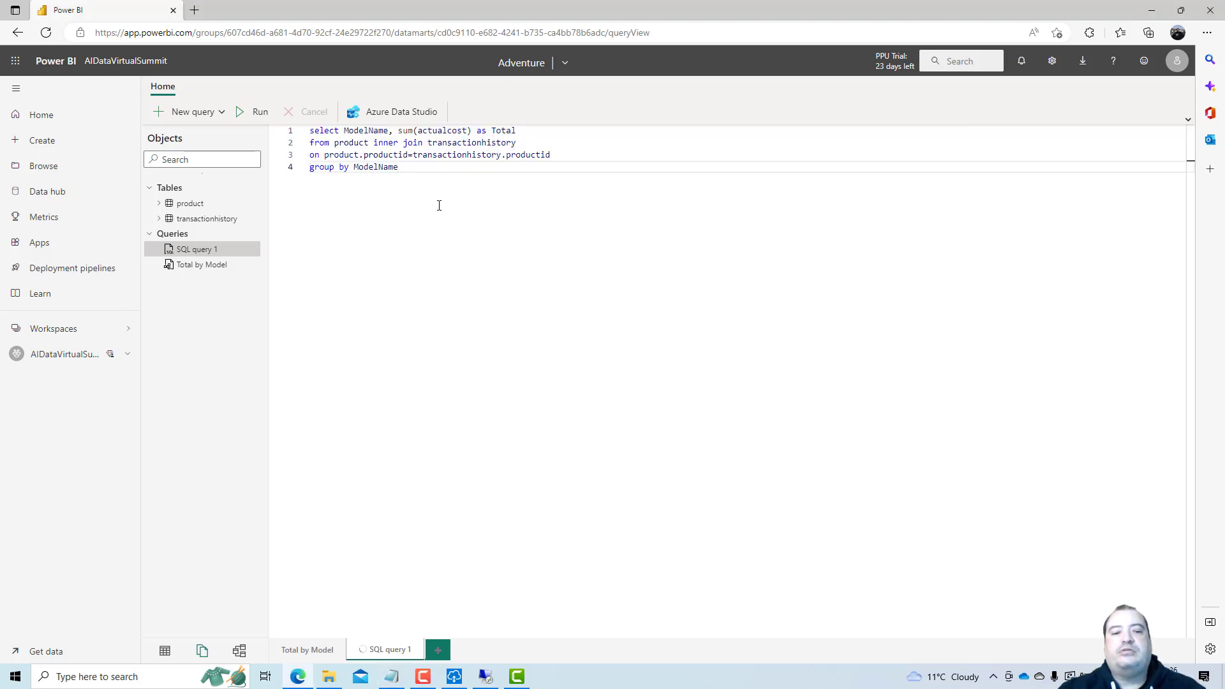
left_click(260, 116)
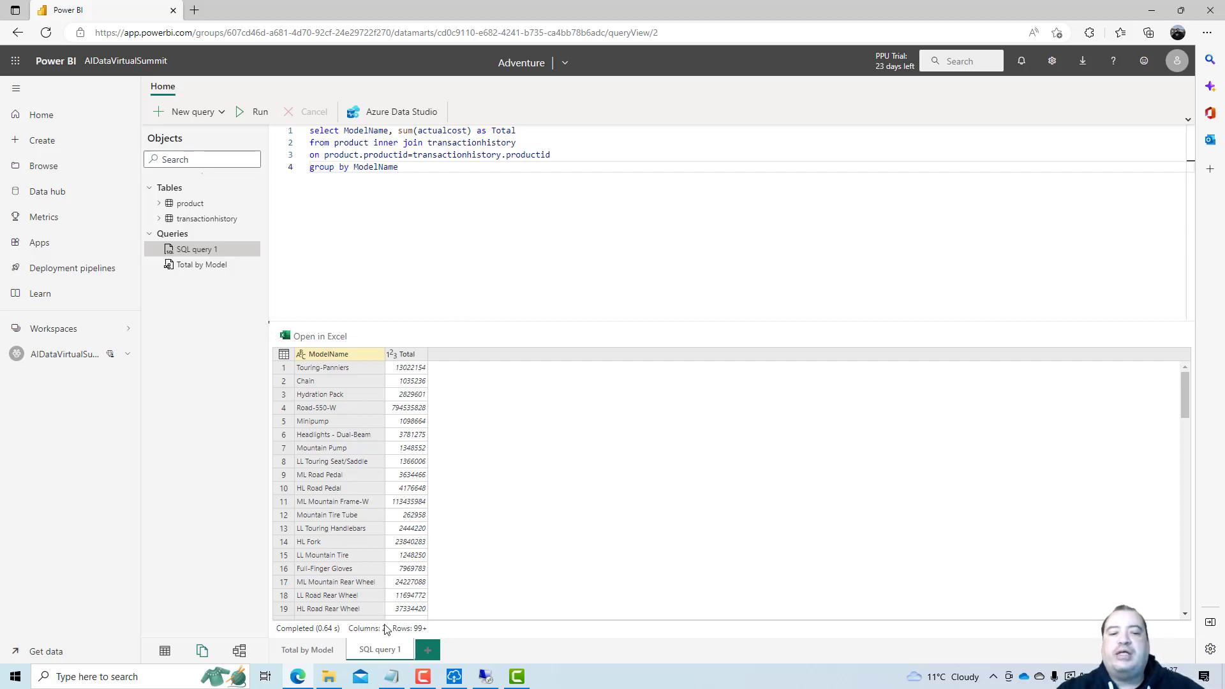
Rename the SQL query as SQL Total by Model.
double_click(387, 652)
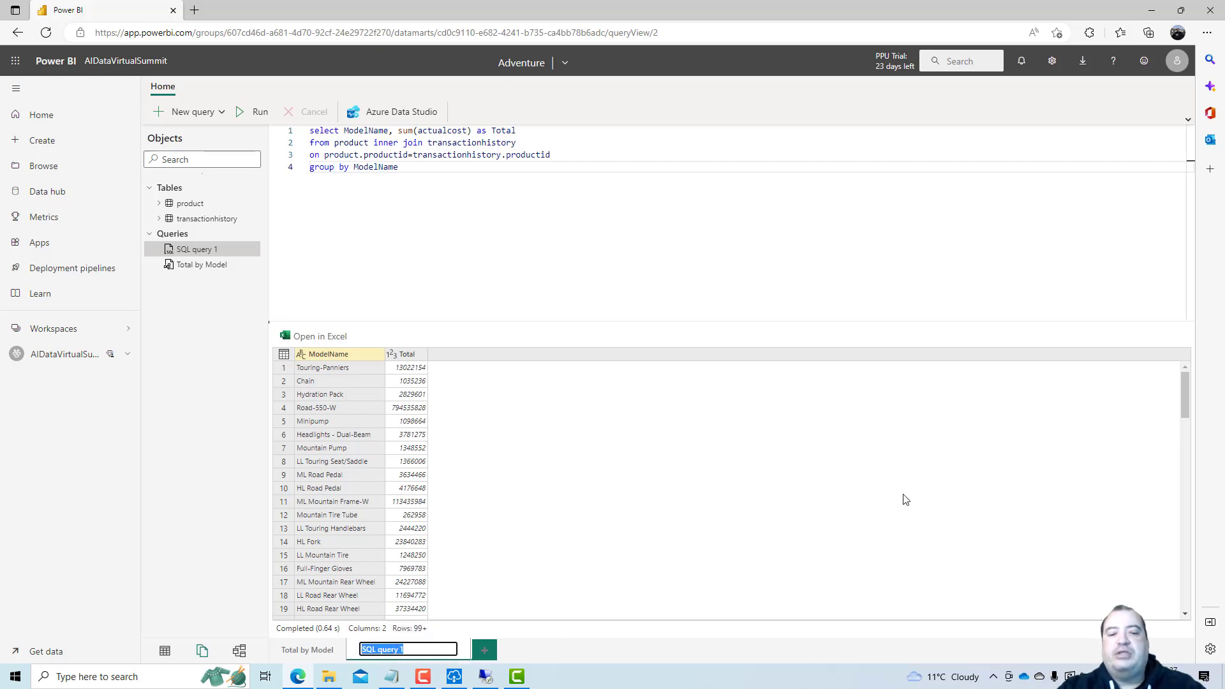
type("SQL Tot")
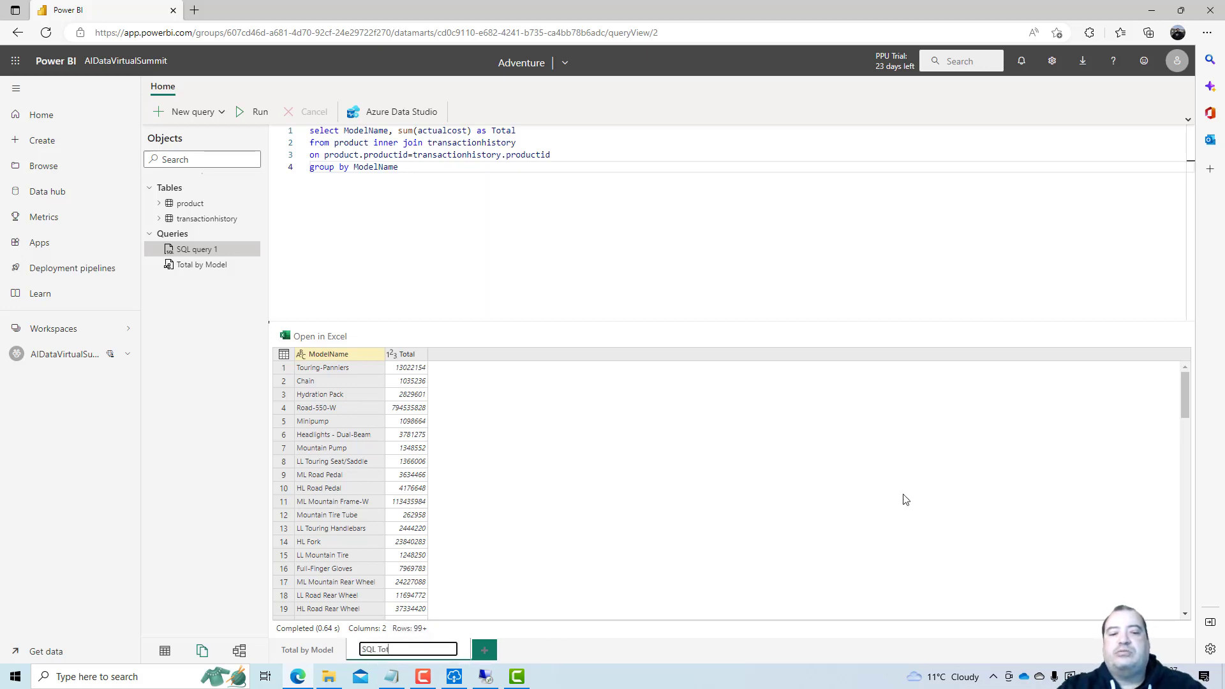
type("al by Model")
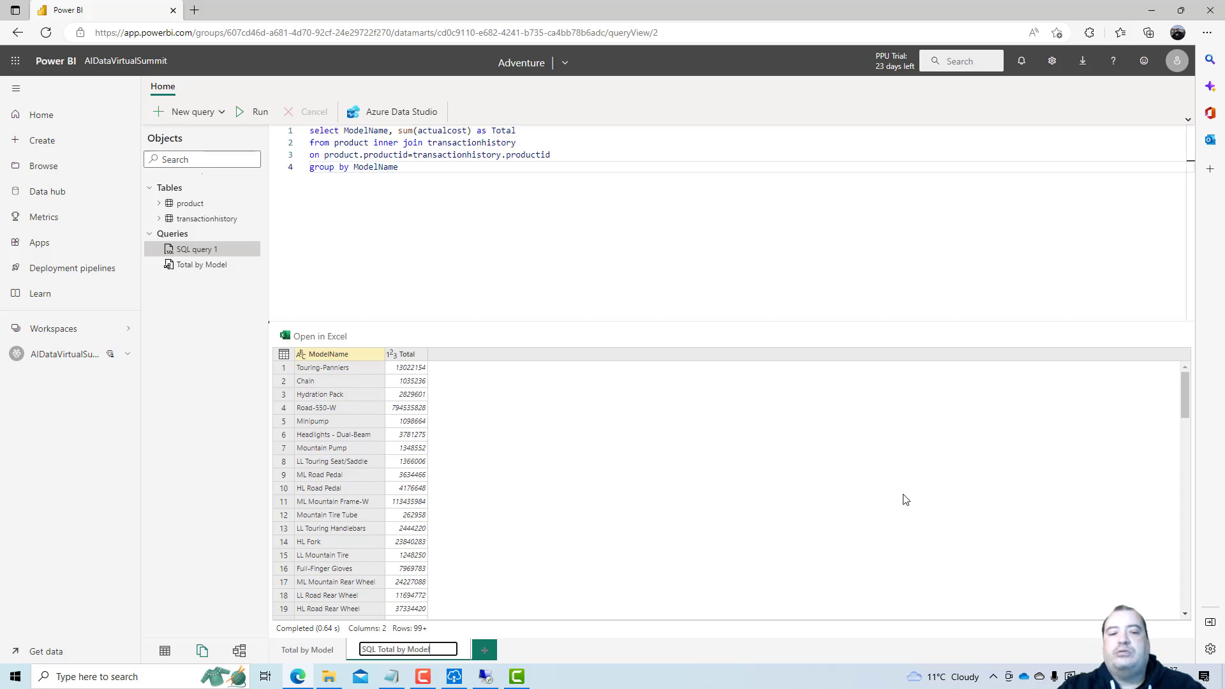
key("Return")
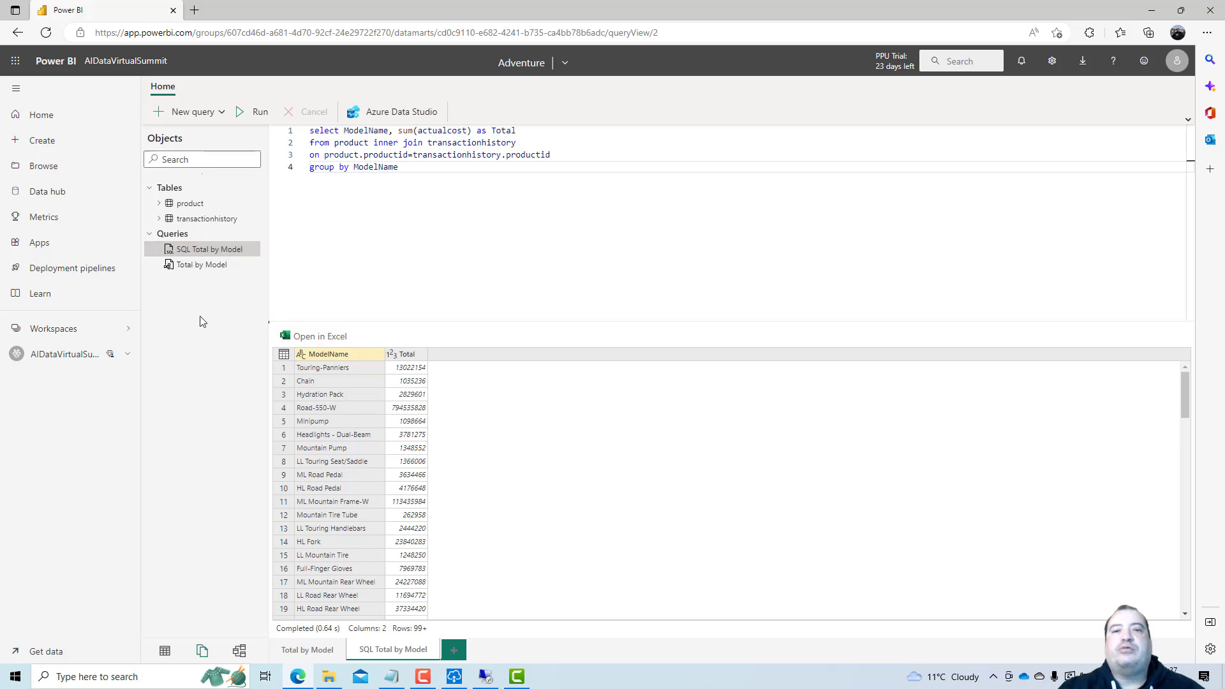
Open the SQL Total by Model results in Excel from Query (2).xlsx, enabling editing and the external data connections.
left_click(425, 217)
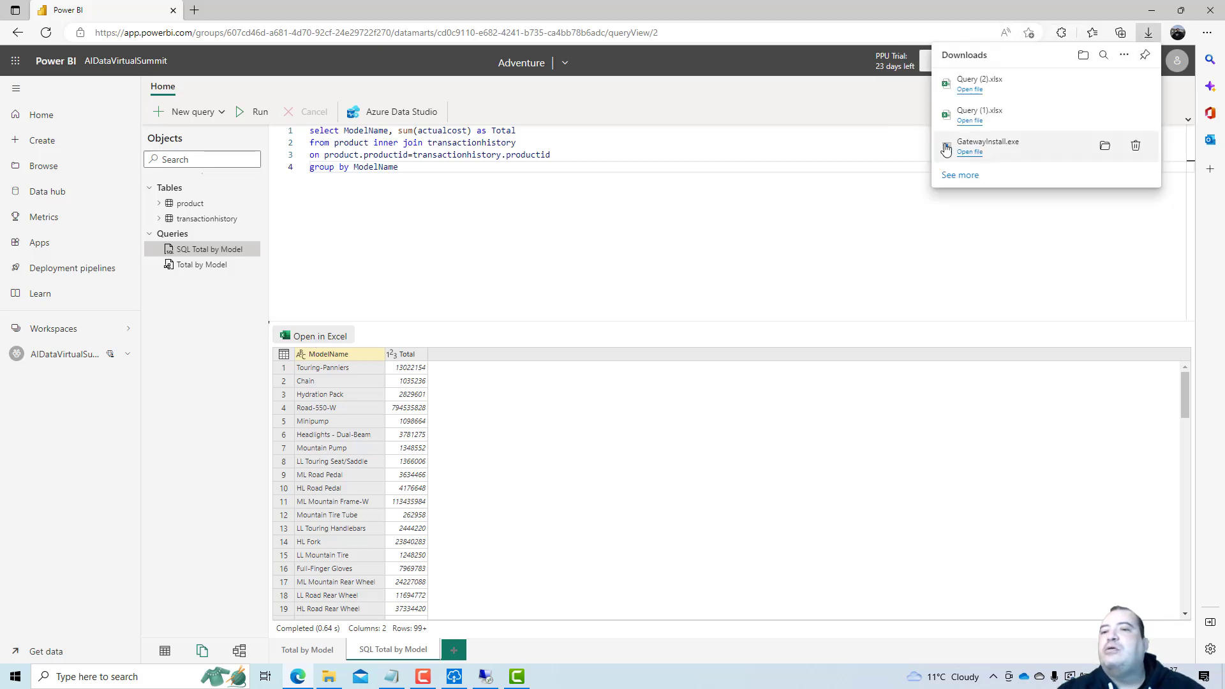
left_click(970, 89)
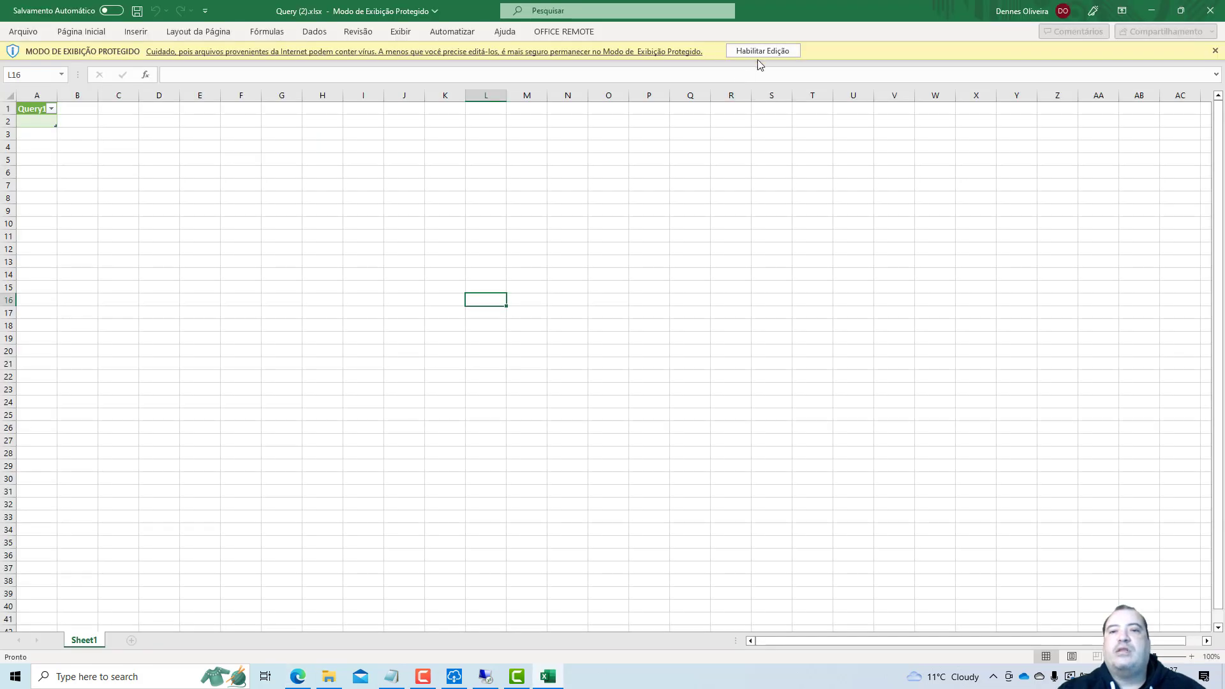
left_click(762, 51)
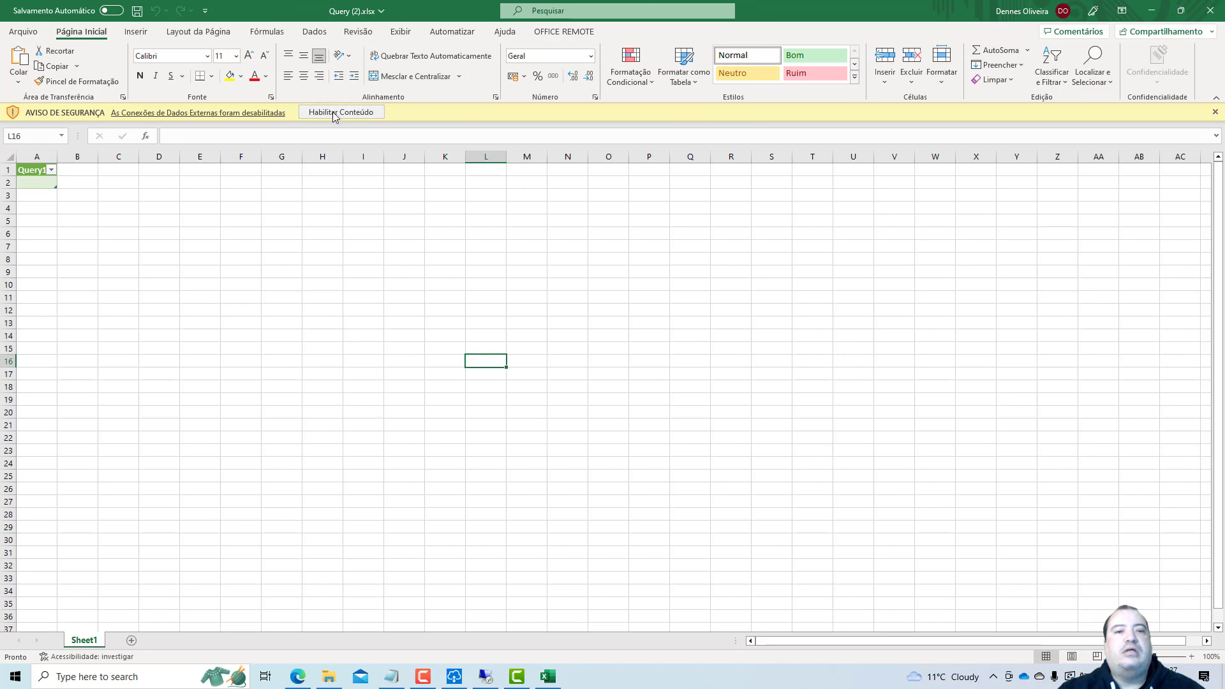
left_click(333, 113)
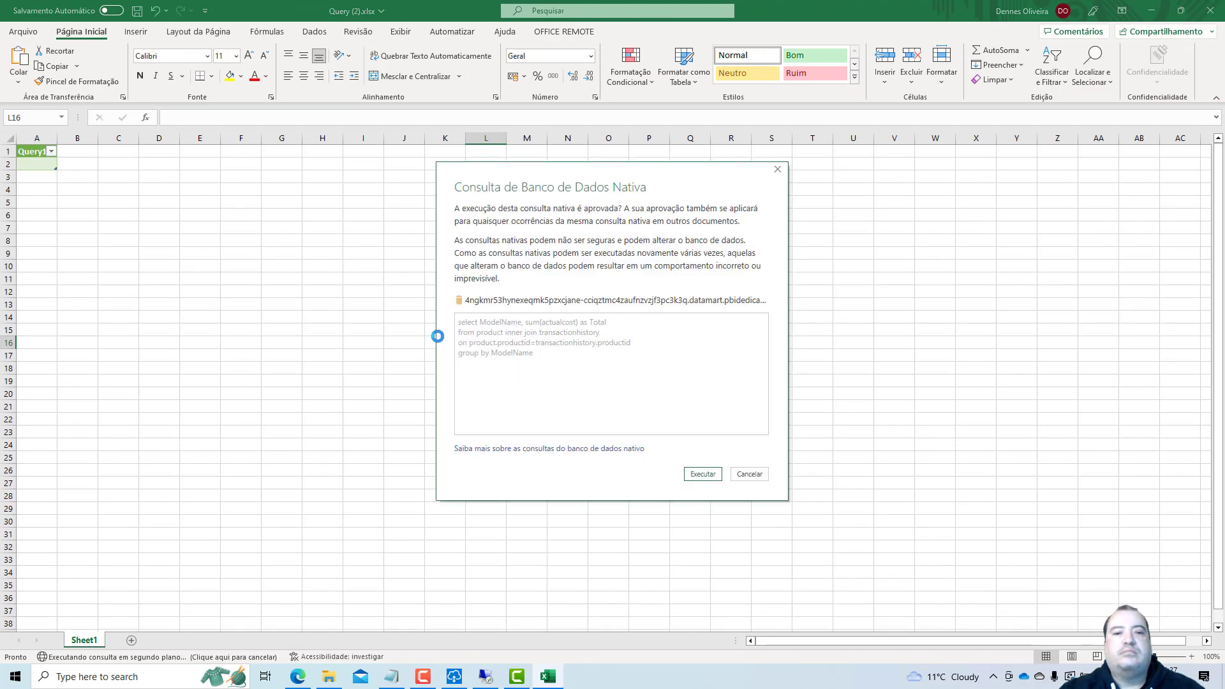
Approve the native database query and connect to the datamart's SQL Server database with a Microsoft account sign-in to load the results.
left_click(696, 478)
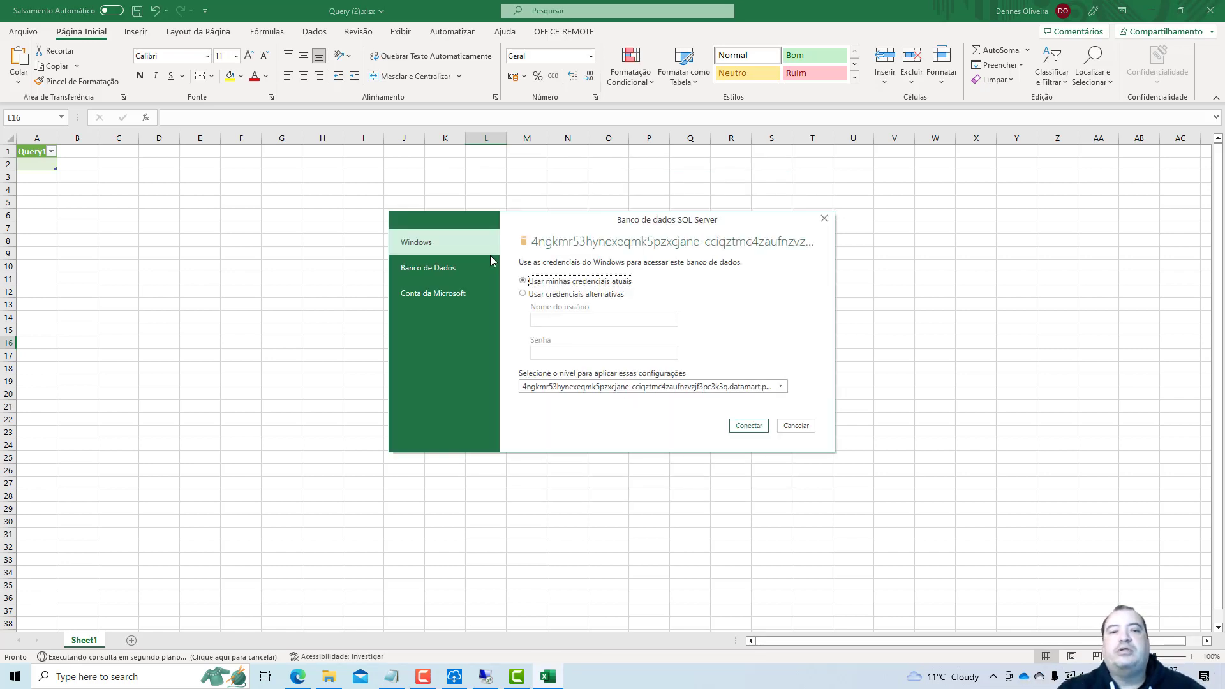
left_click(422, 293)
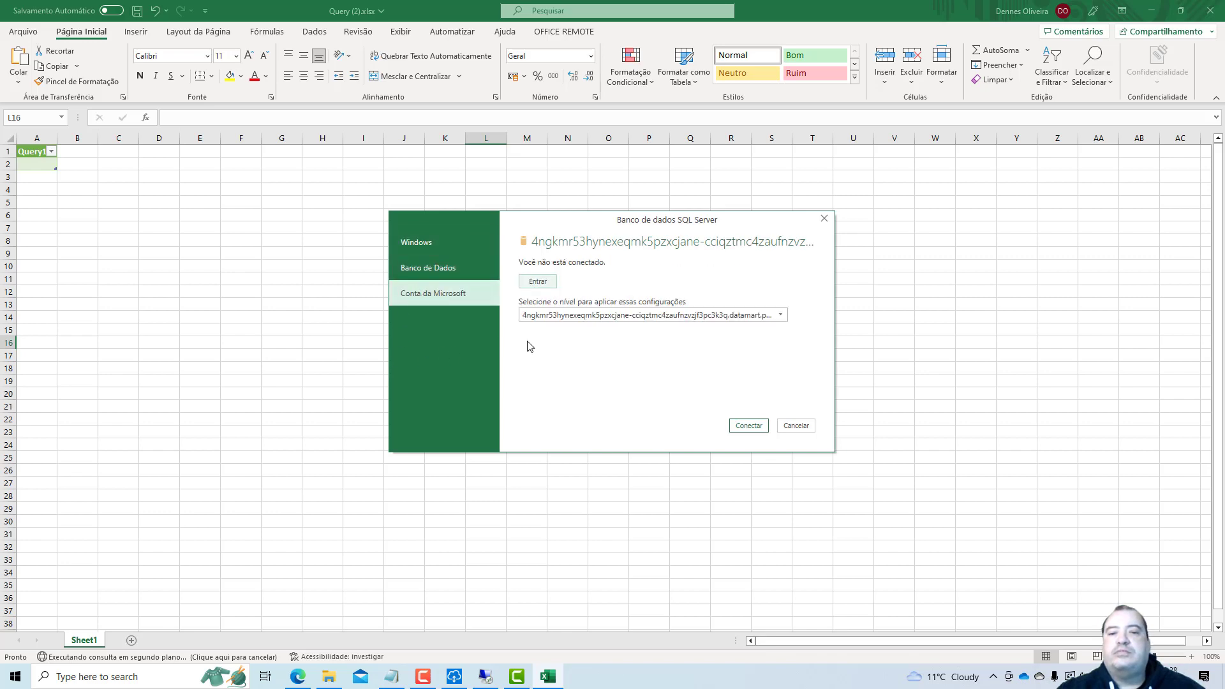
left_click(540, 283)
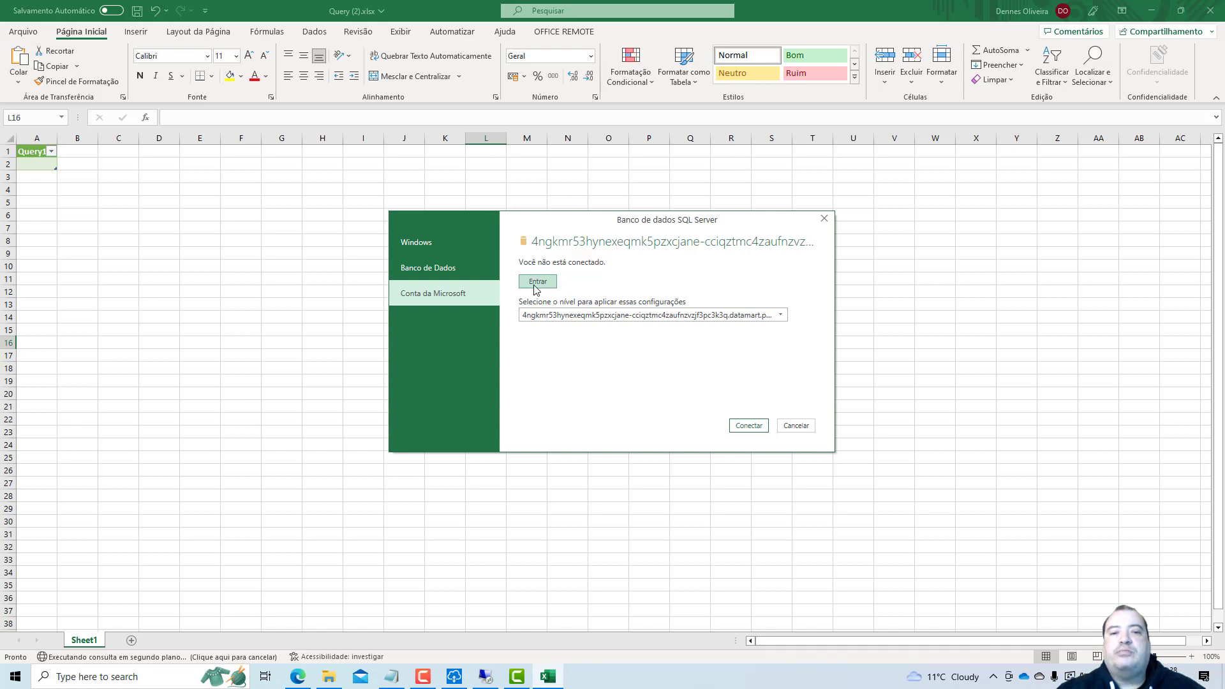
left_click(536, 288)
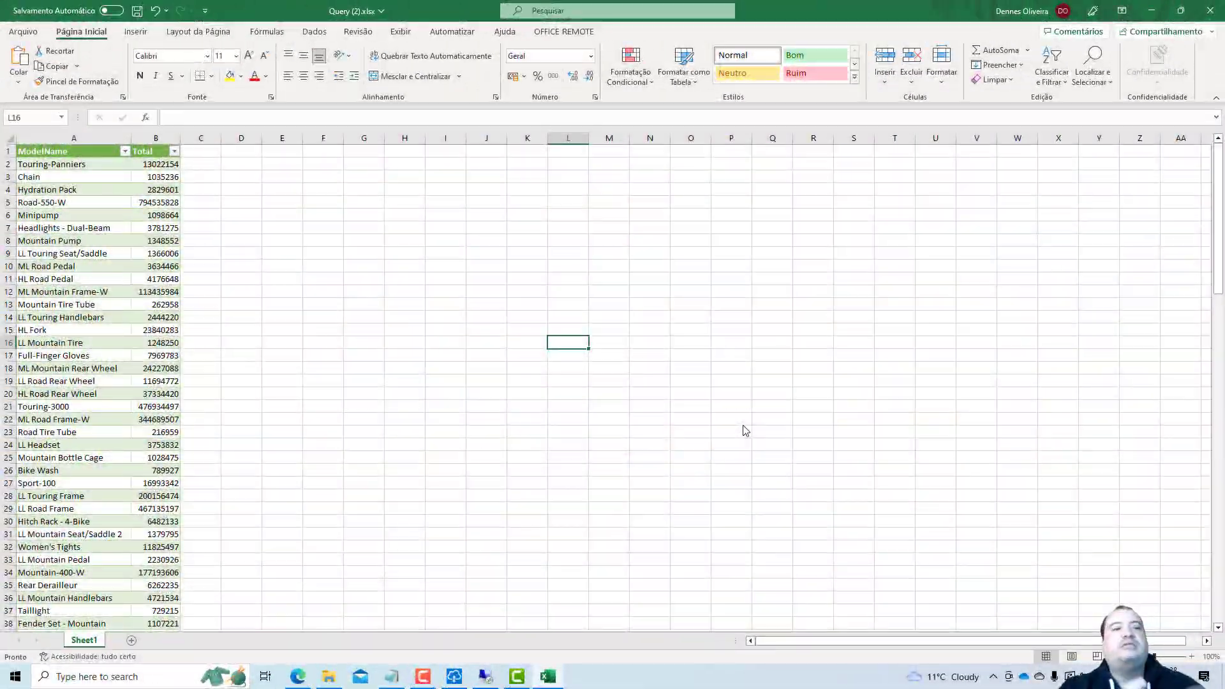
Close the Query (2).xlsx workbook without saving and return to the SQL query in the browser.
left_click(156, 186)
left_click(89, 166)
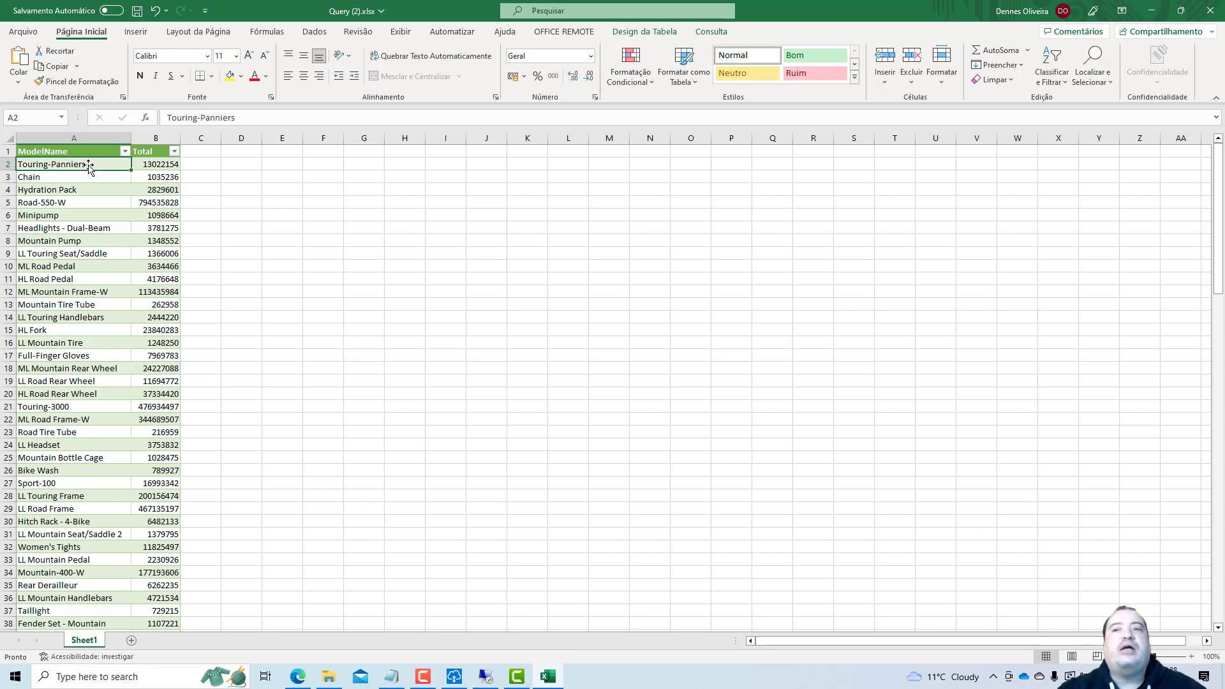
left_click(1208, 13)
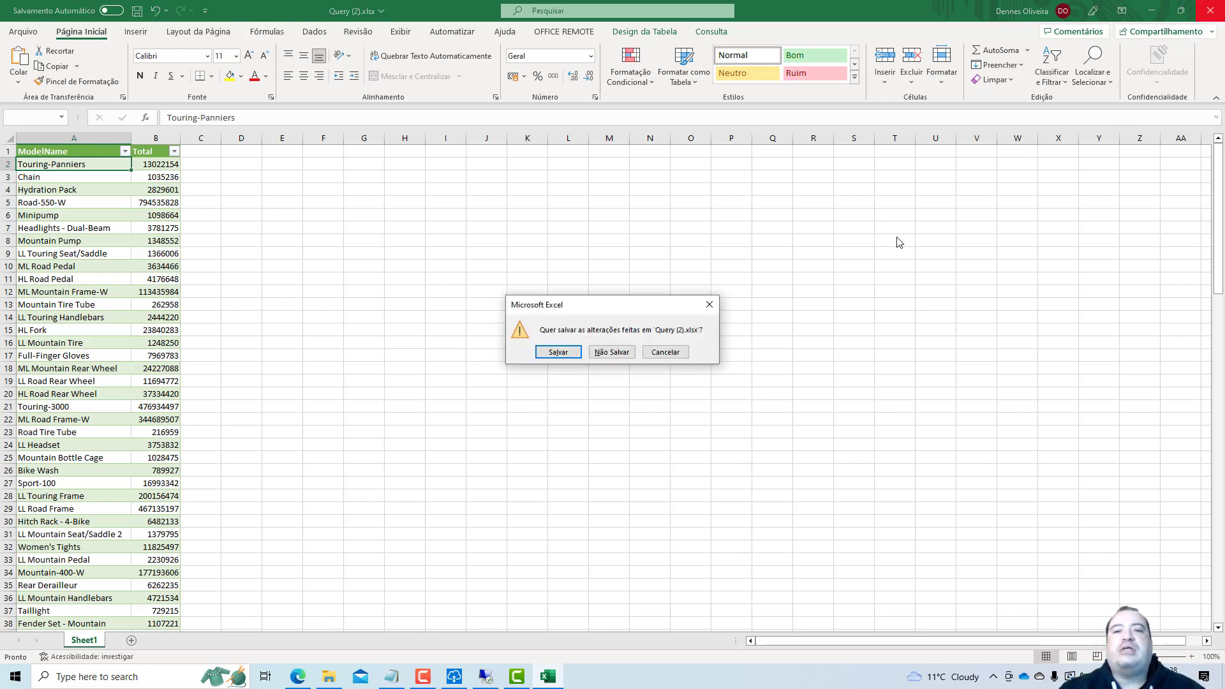
left_click(600, 354)
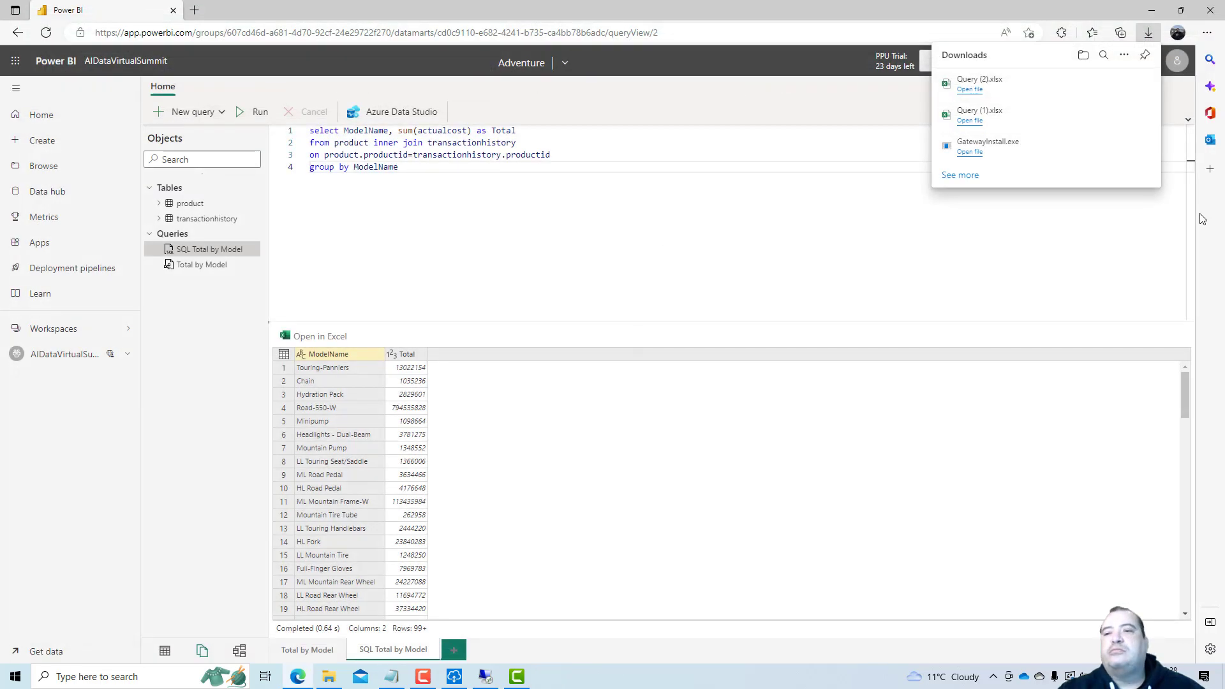
left_click(747, 251)
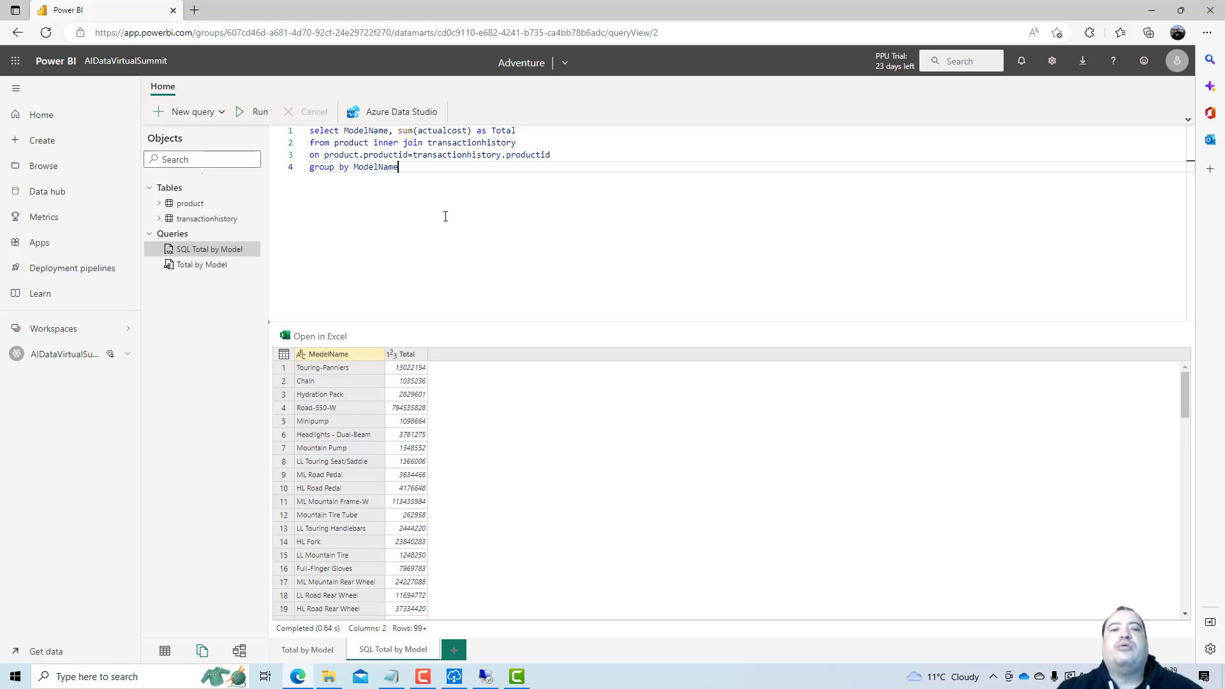
left_click_drag(446, 213, 303, 135)
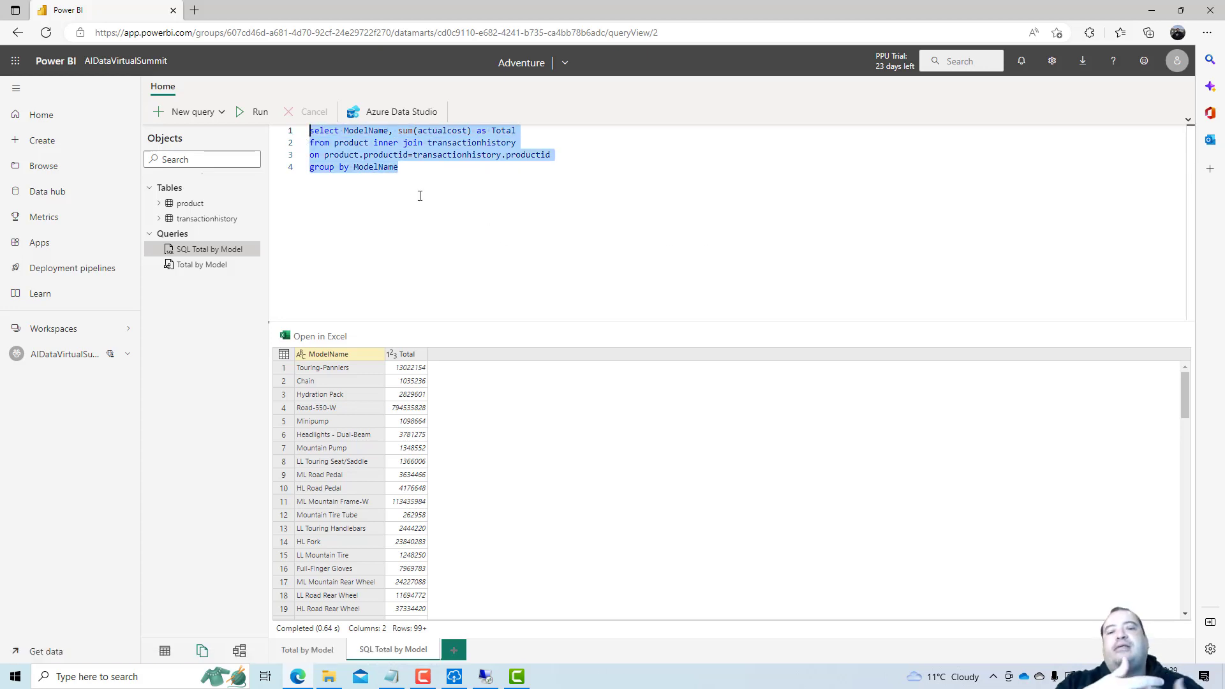
left_click(536, 238)
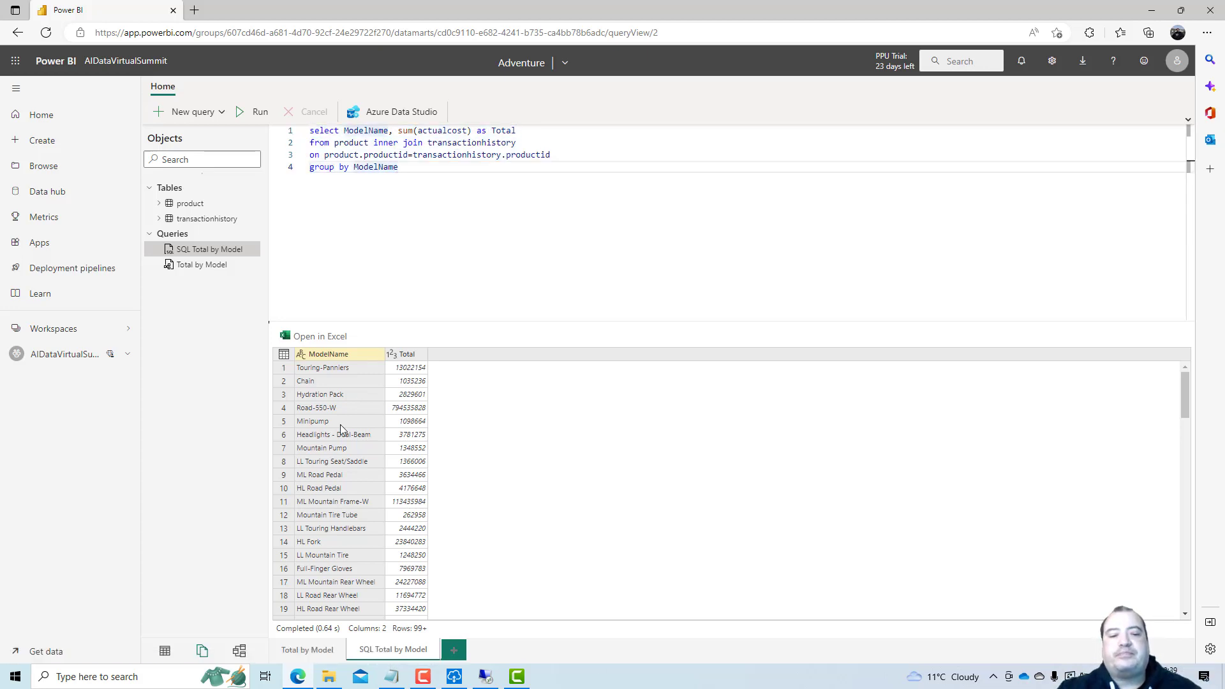
Search Windows for Power BI Desktop and launch it.
left_click(102, 678)
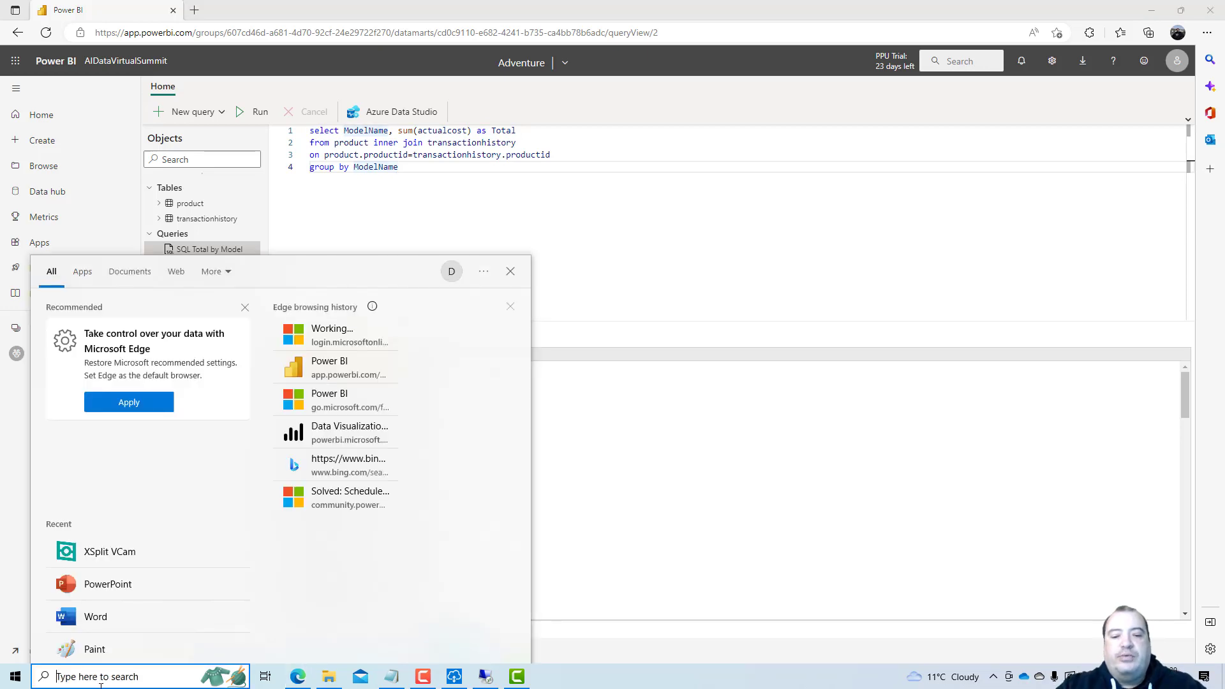
type("power")
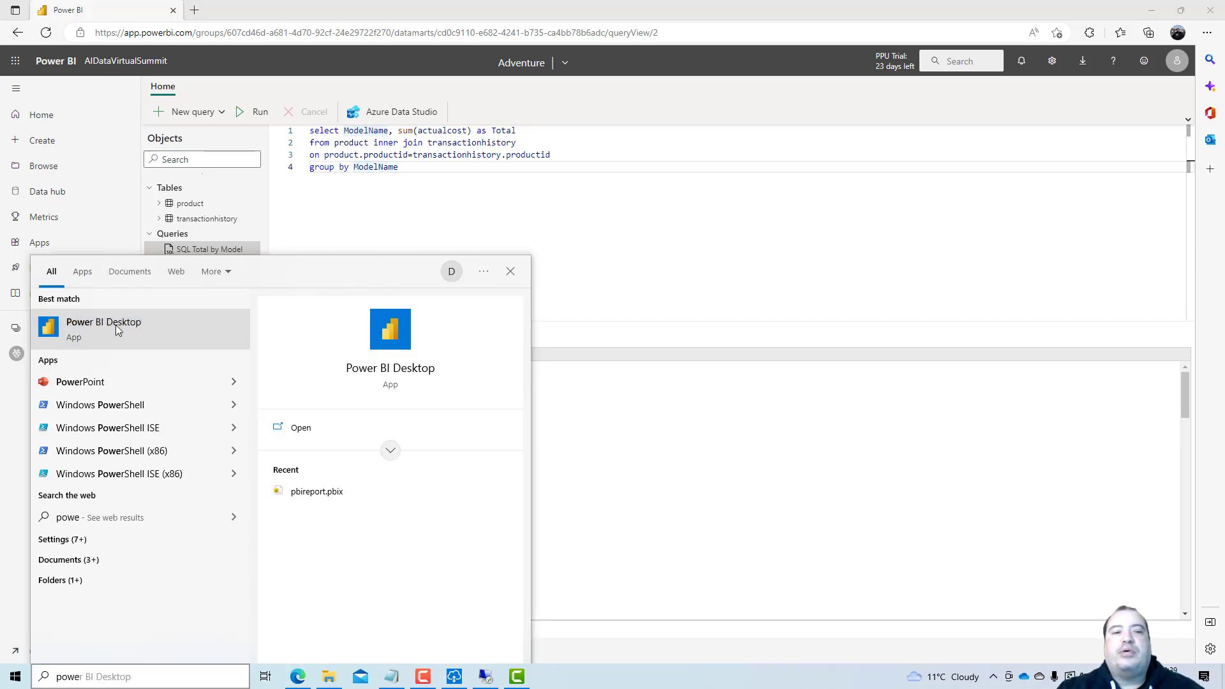
left_click(116, 324)
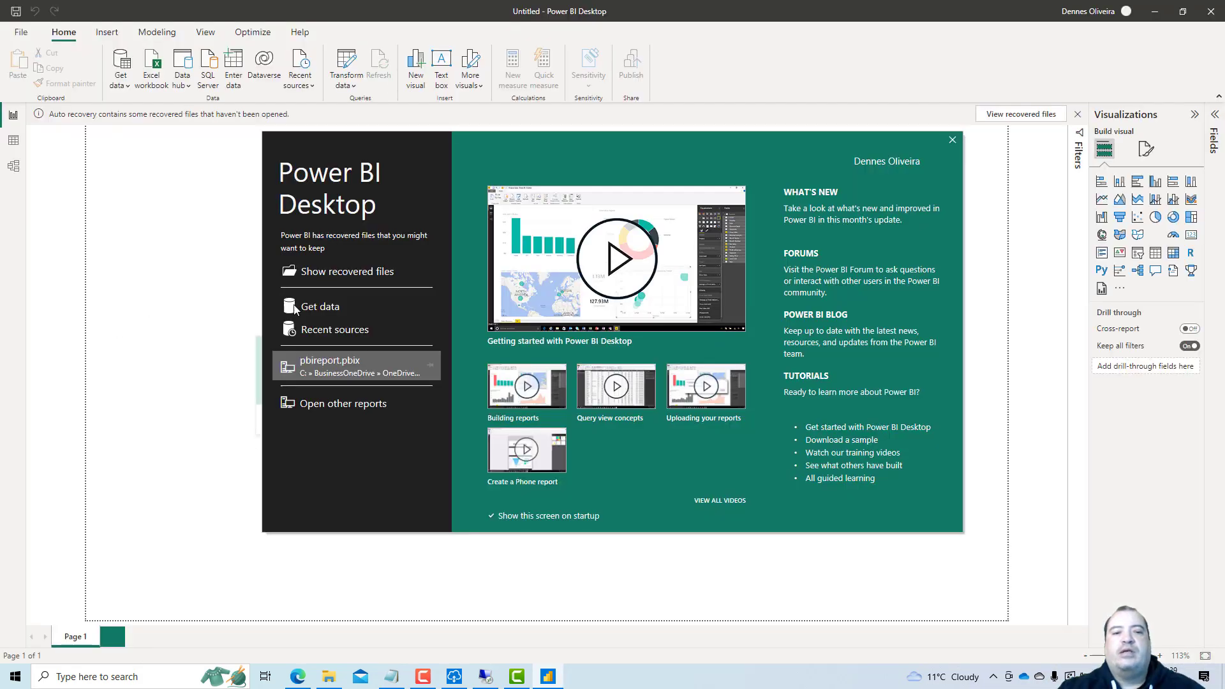
Connect the new report to the Adventure datamart in the AIDataVirtualSummit workspace through the Power Platform Datamarts (Preview) source, using the standard Connect option.
left_click(324, 309)
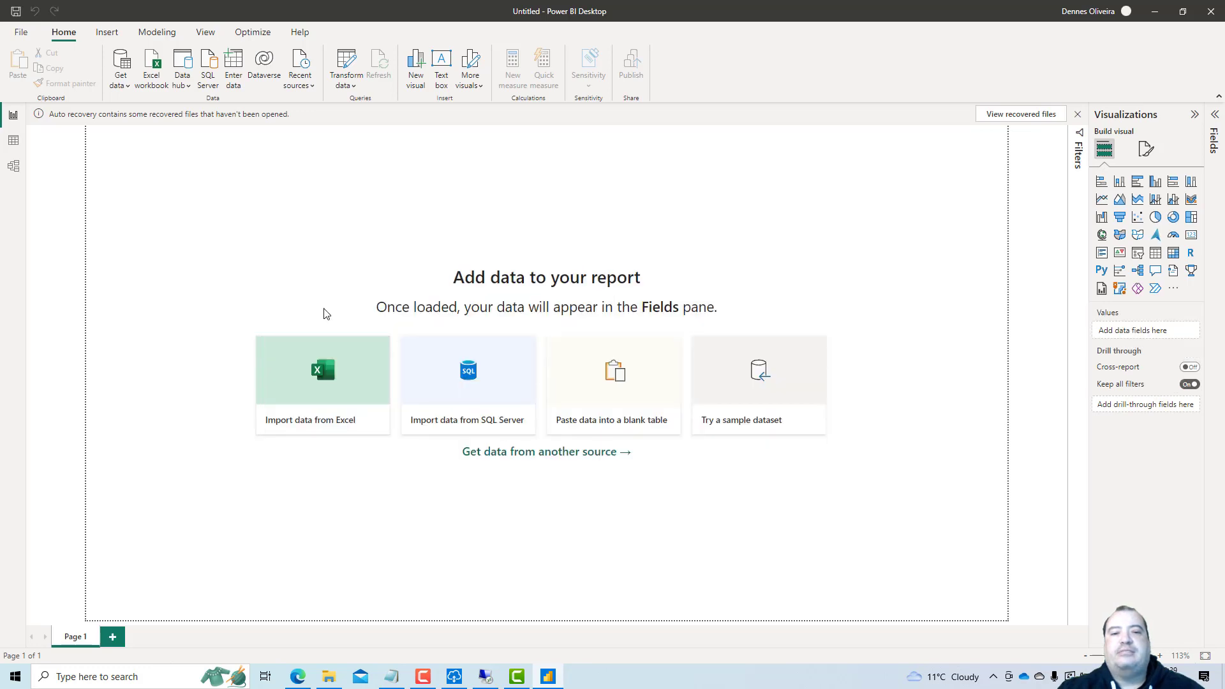
left_click(475, 255)
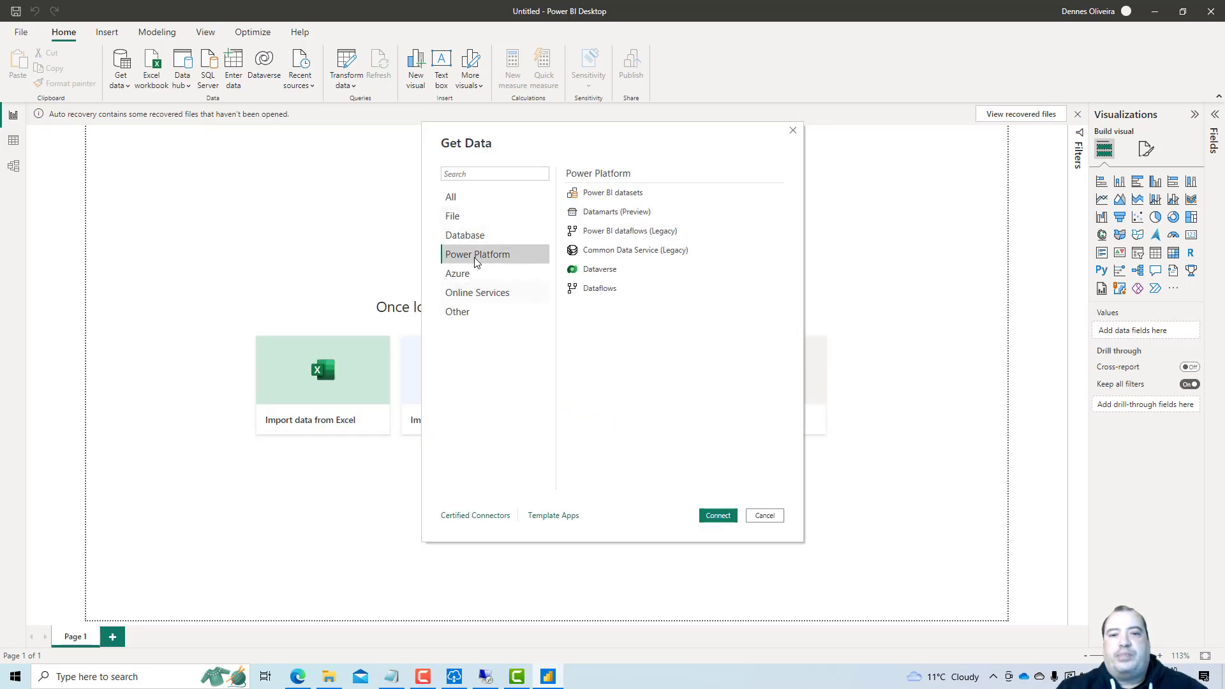
left_click(660, 217)
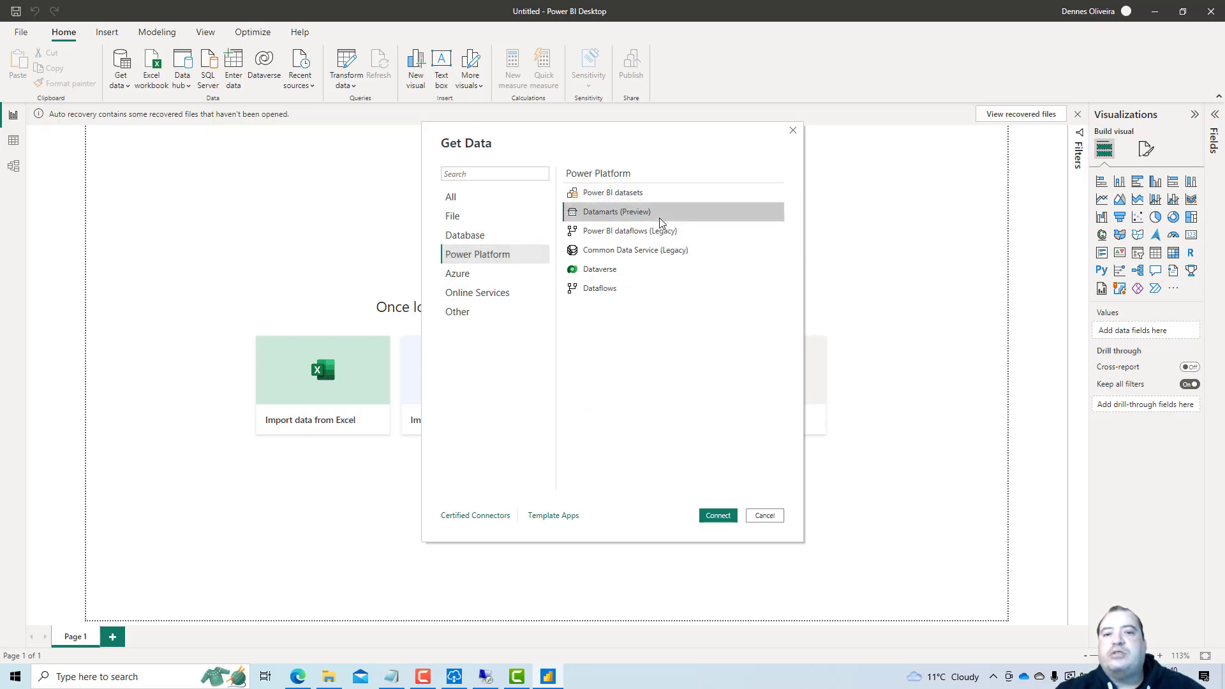
left_click(716, 517)
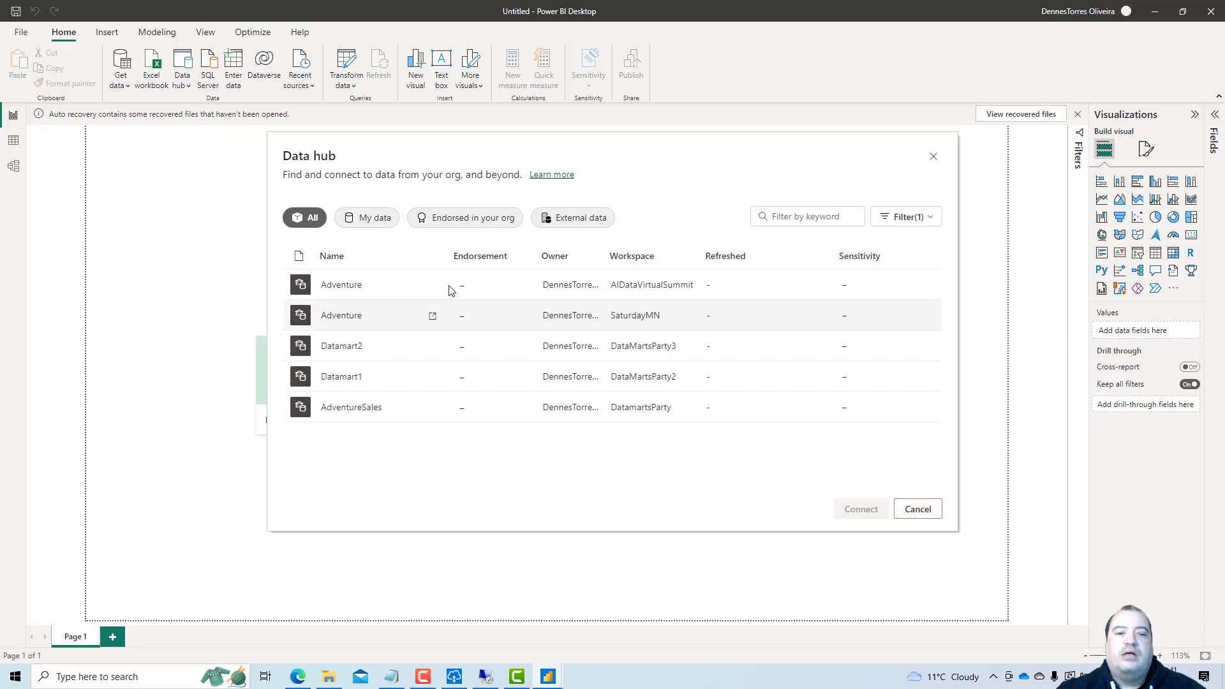
left_click(643, 293)
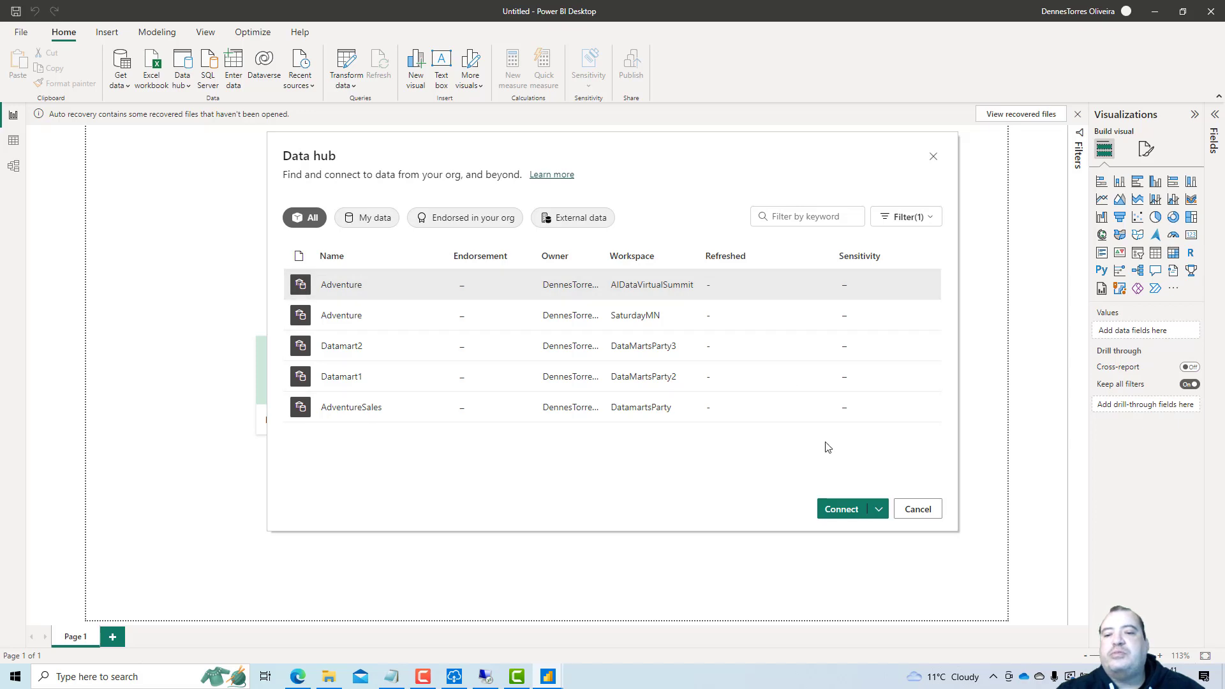
left_click(879, 510)
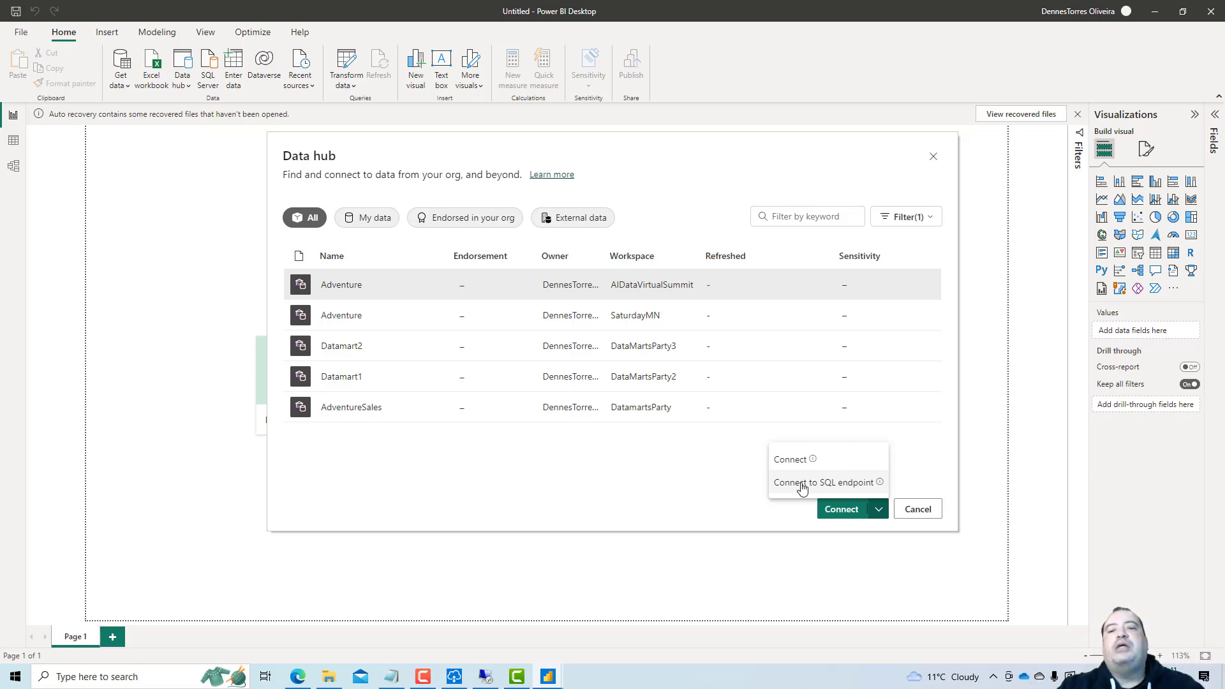
left_click(803, 460)
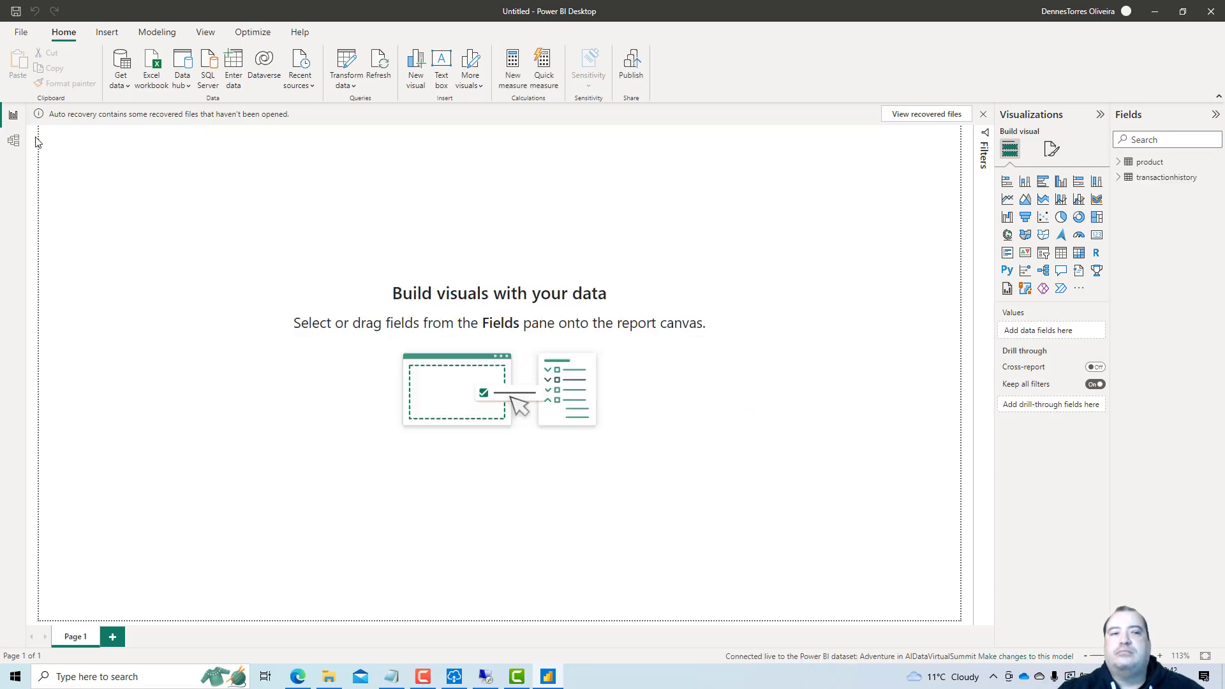
Examine the relationship between product and transactionhistory in the model diagram, and return to the report canvas.
left_click(13, 142)
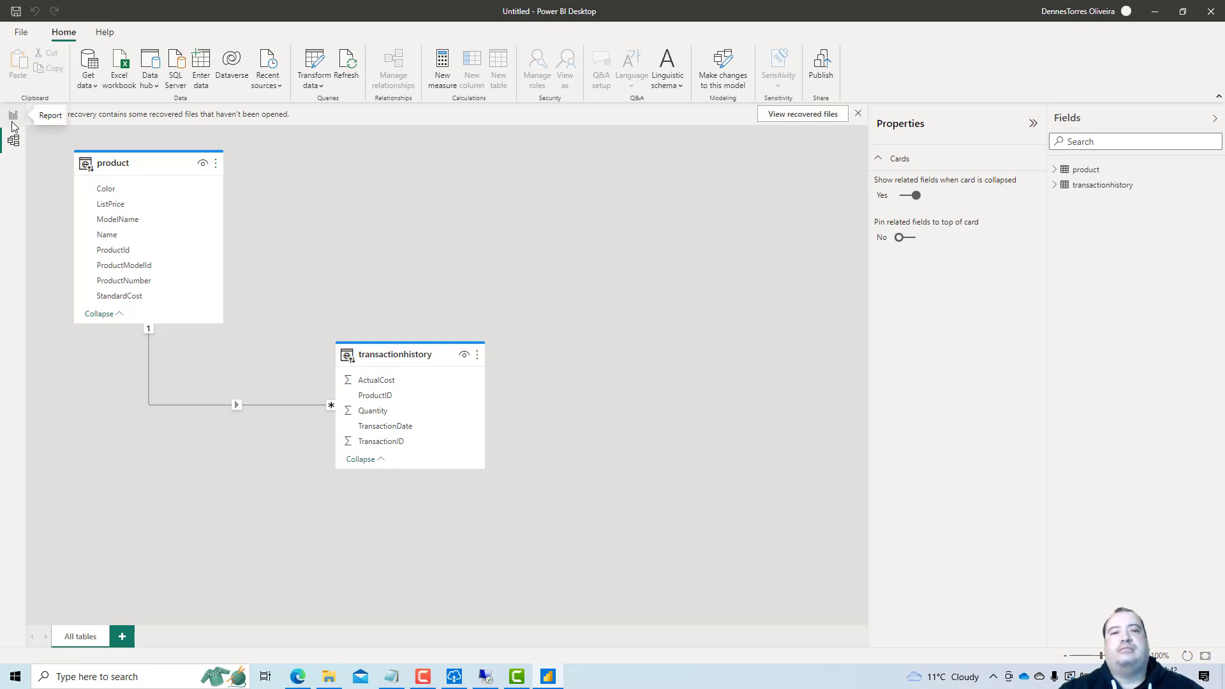
left_click(12, 121)
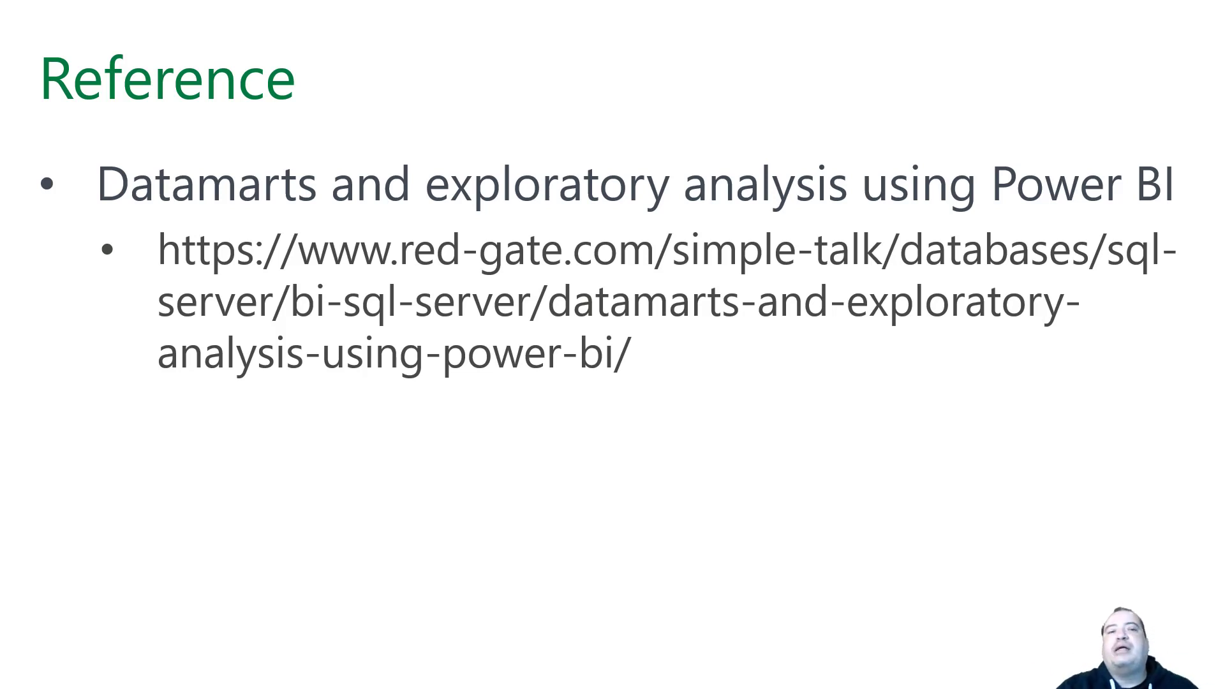
key("Right")
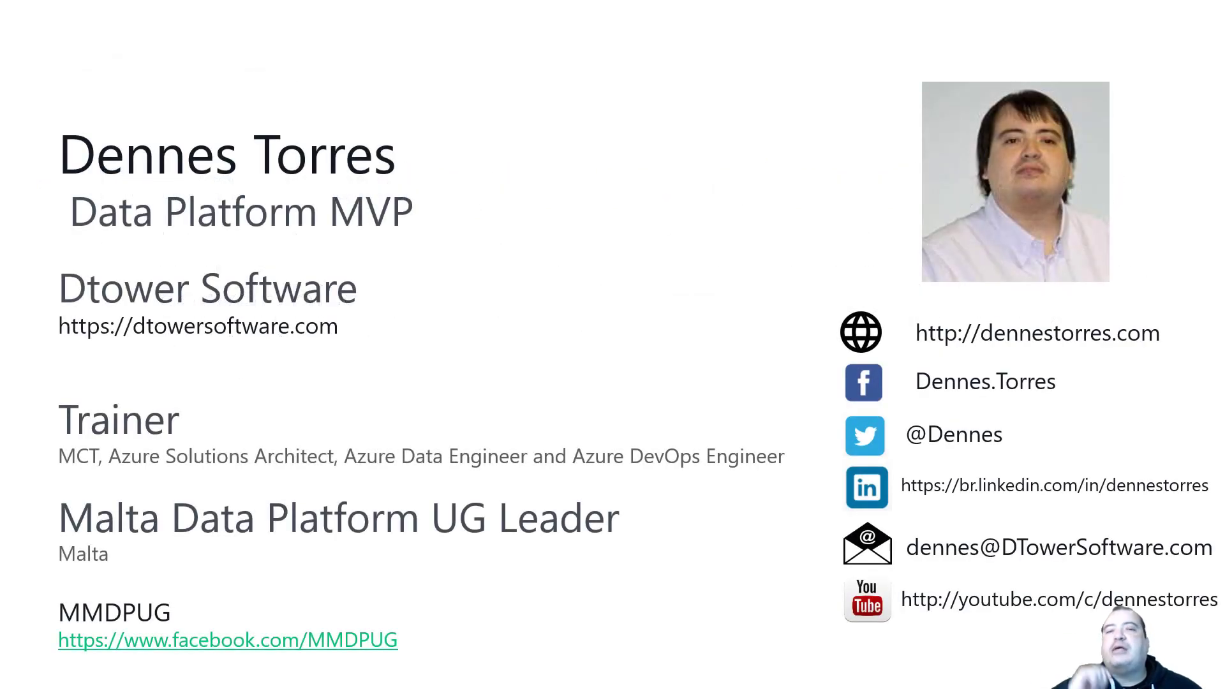